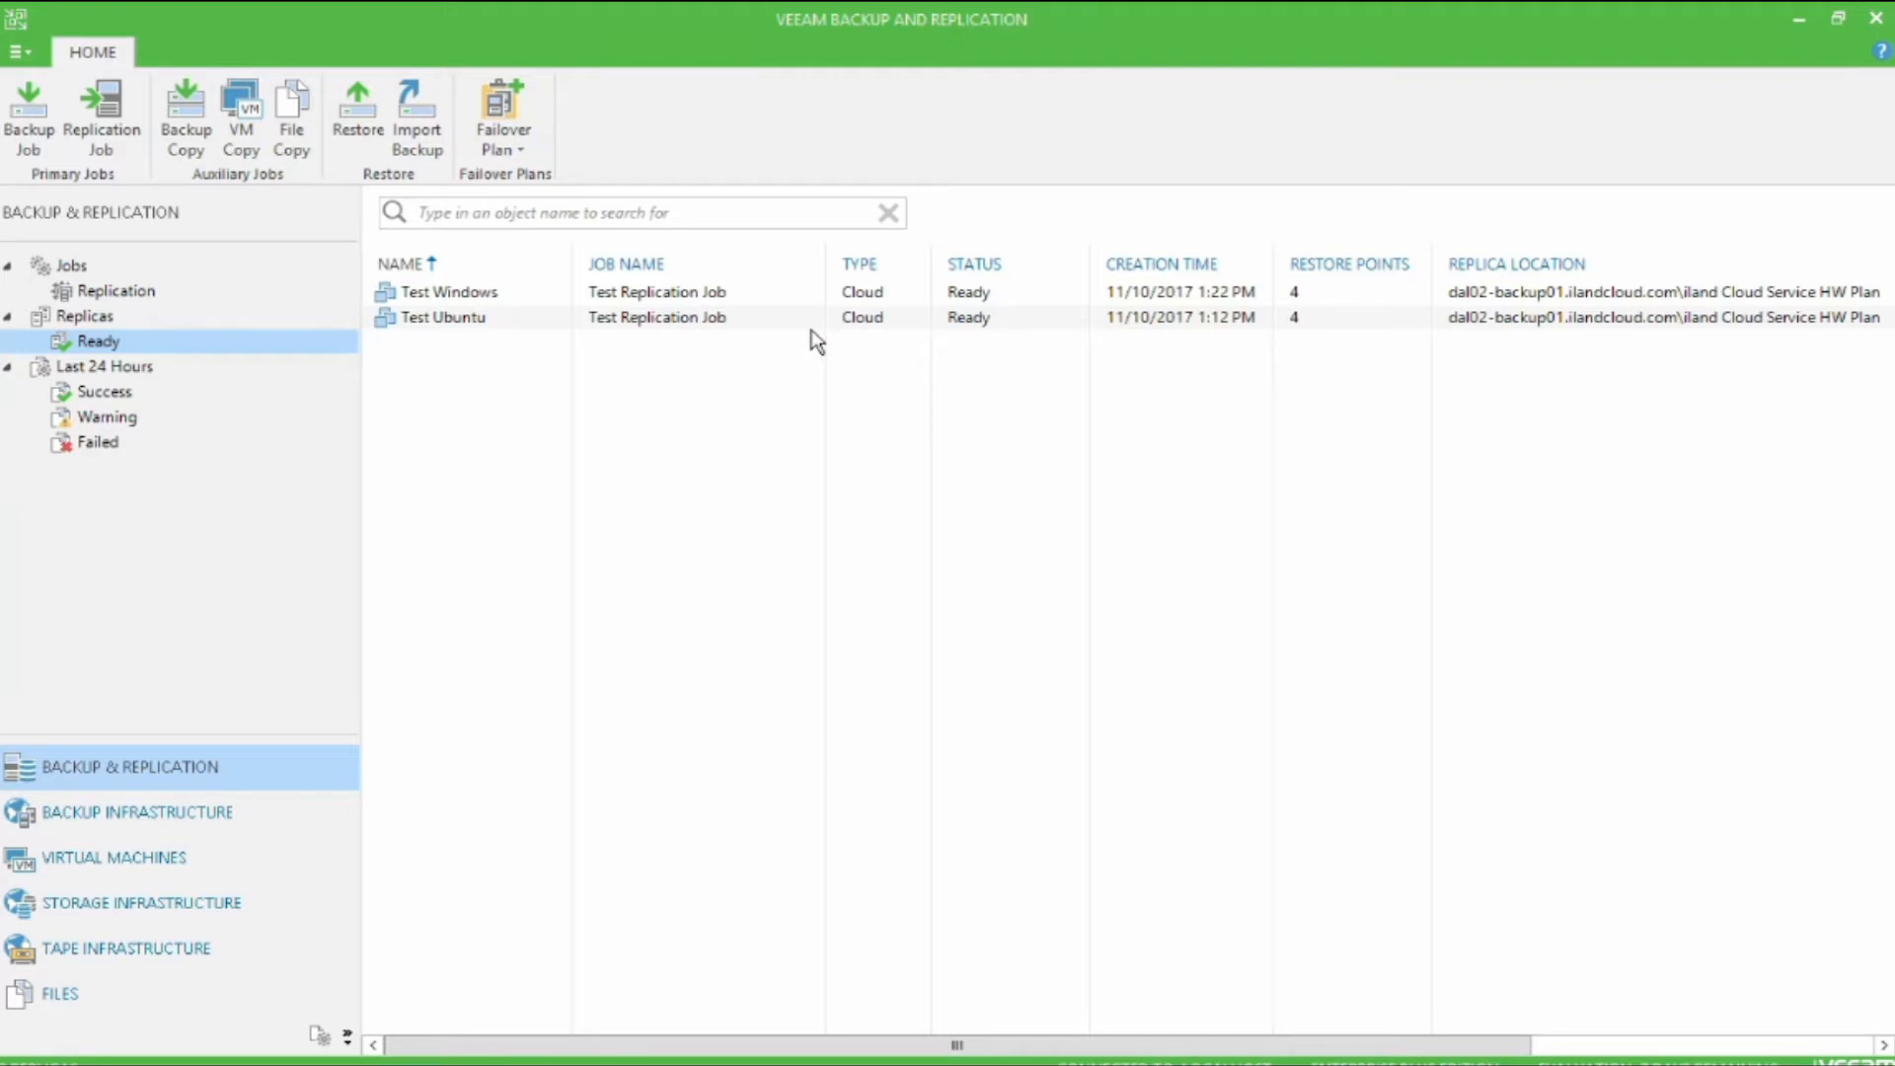
Step: Show all replicas and review the actions available for the Test Windows replica
click(85, 318)
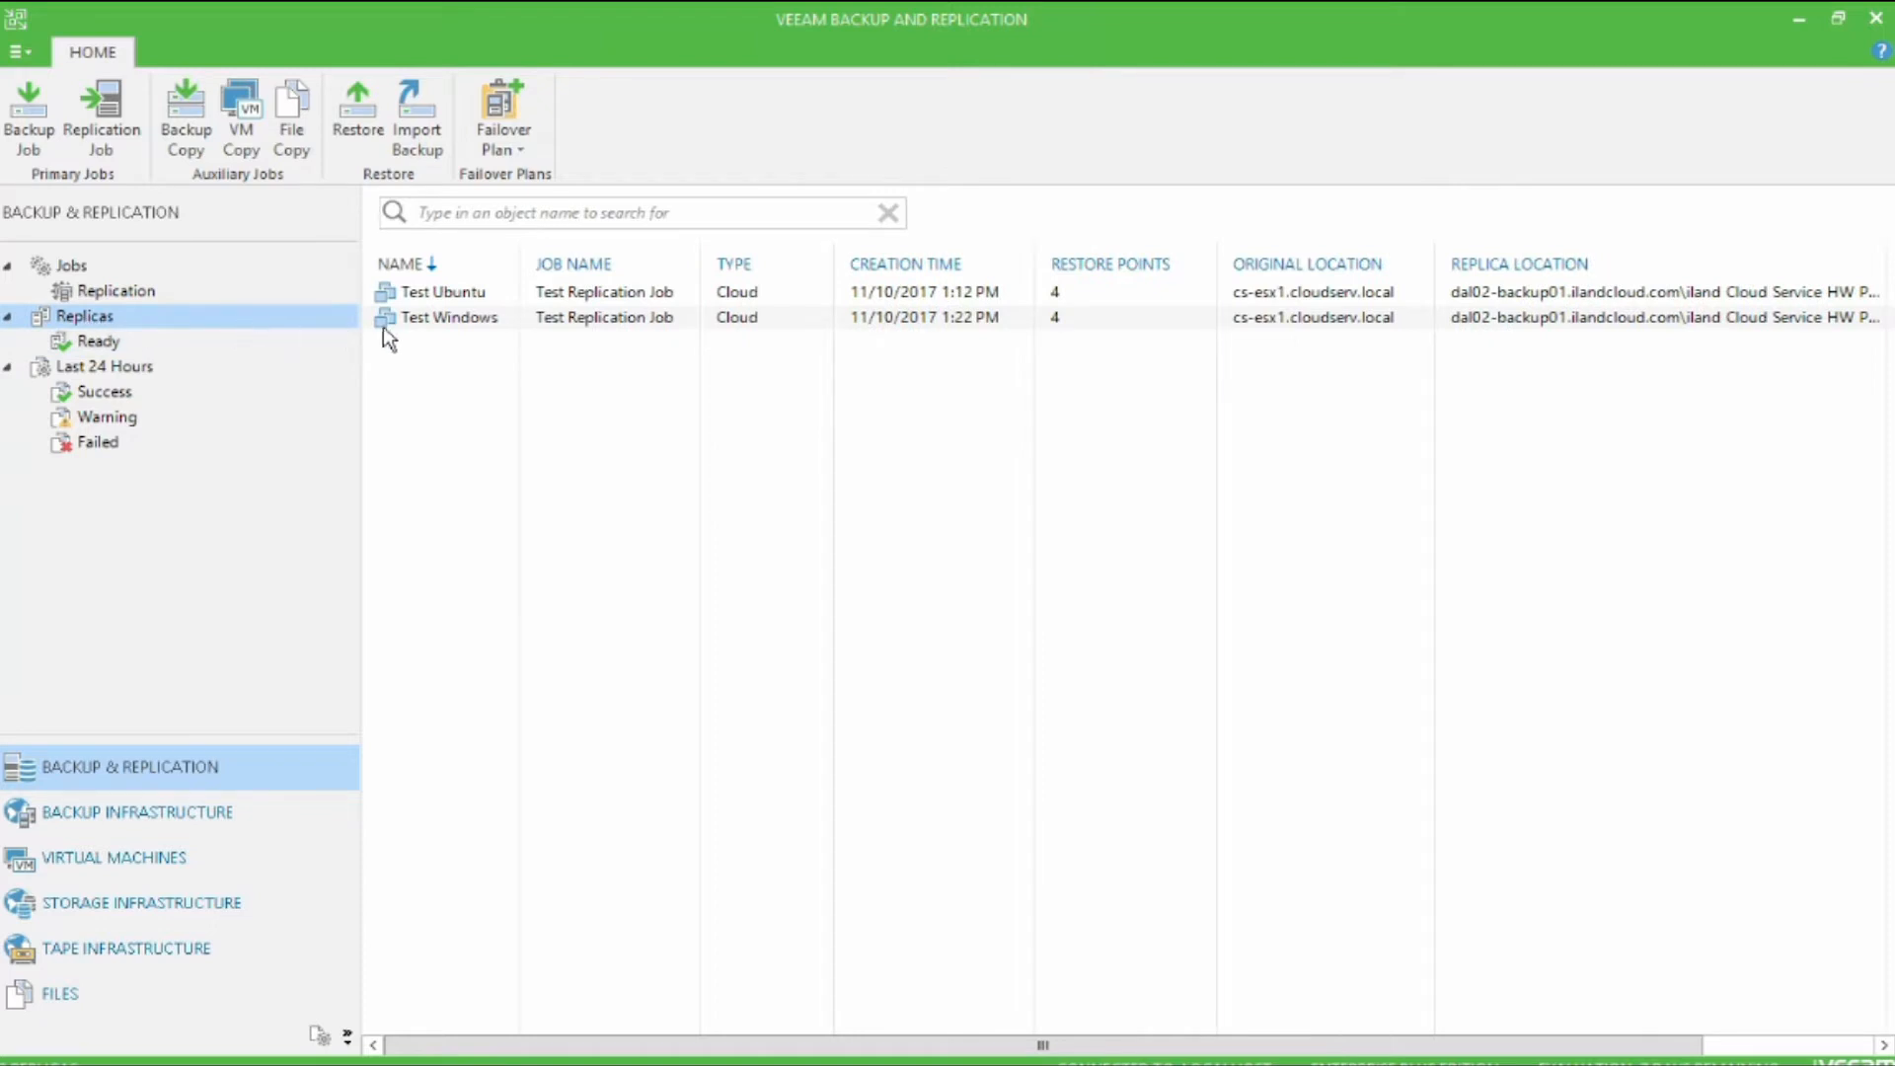
right_click(538, 319)
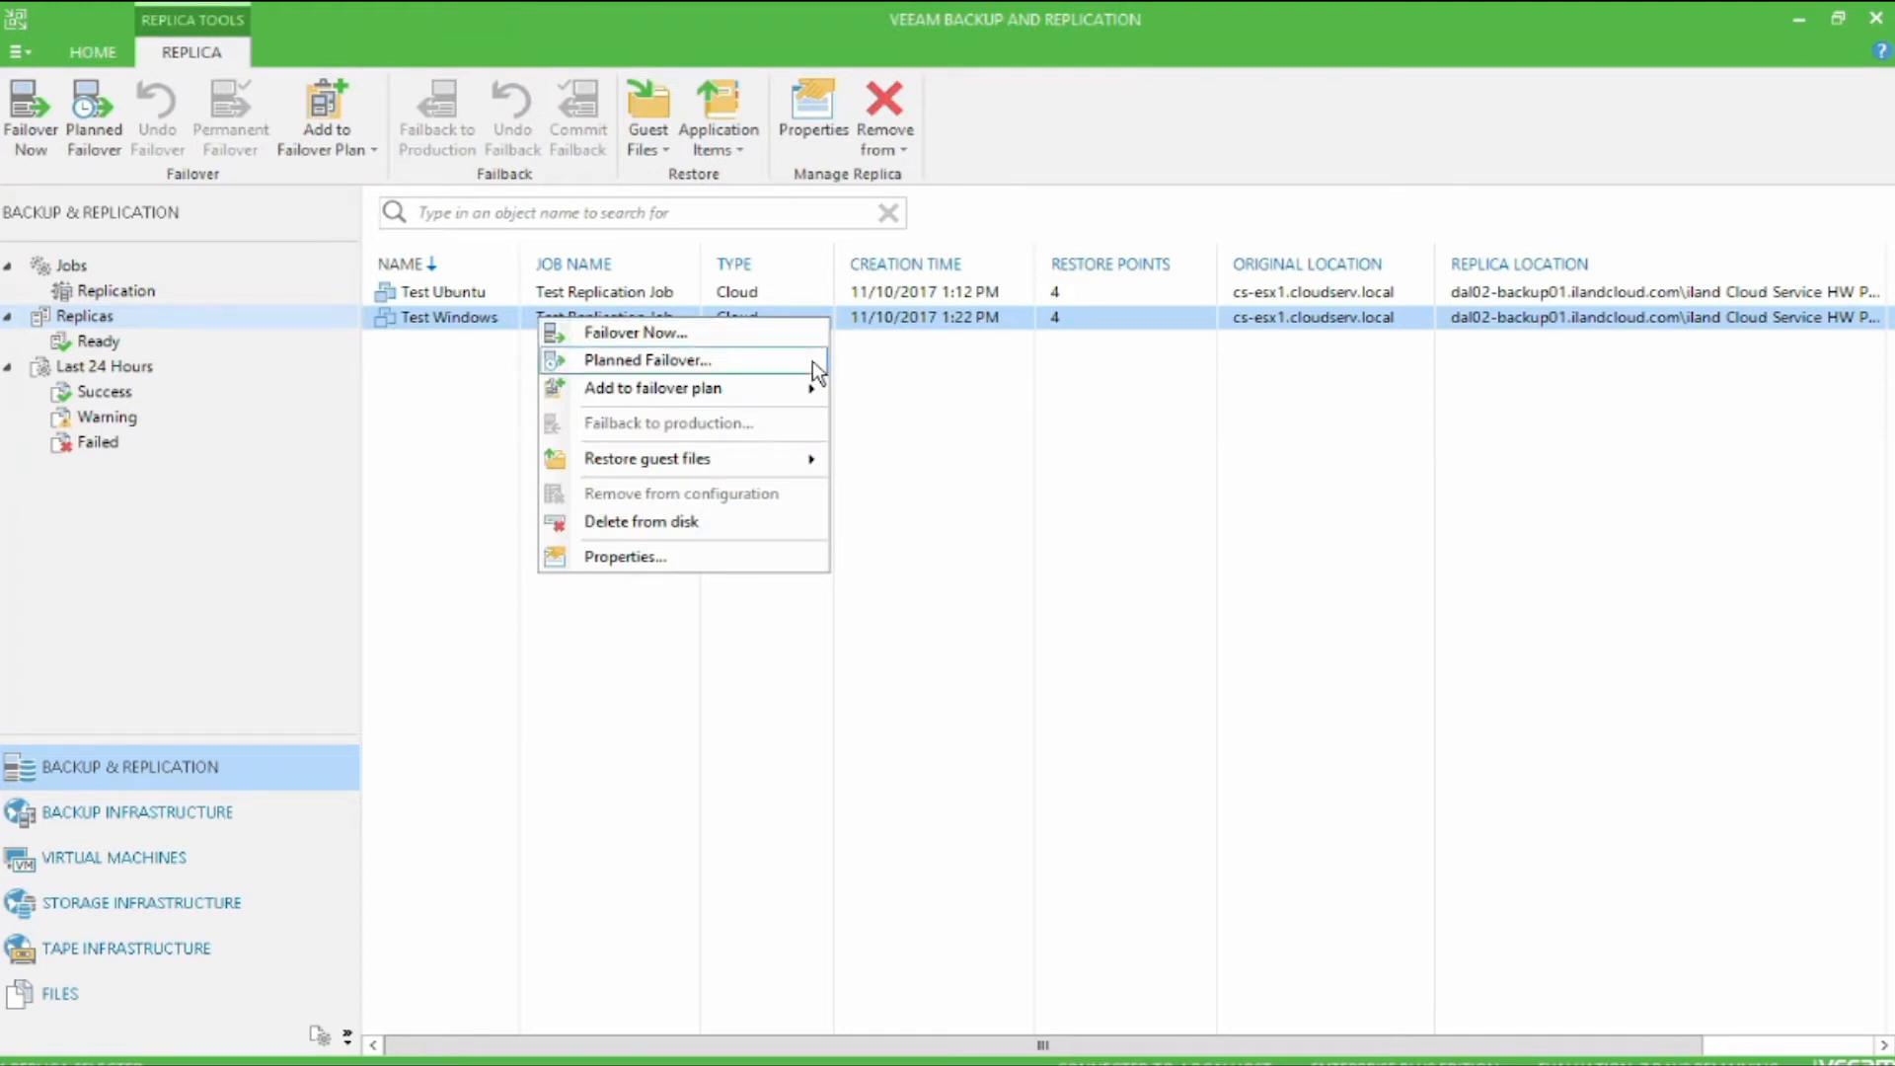
mouse_move(812, 395)
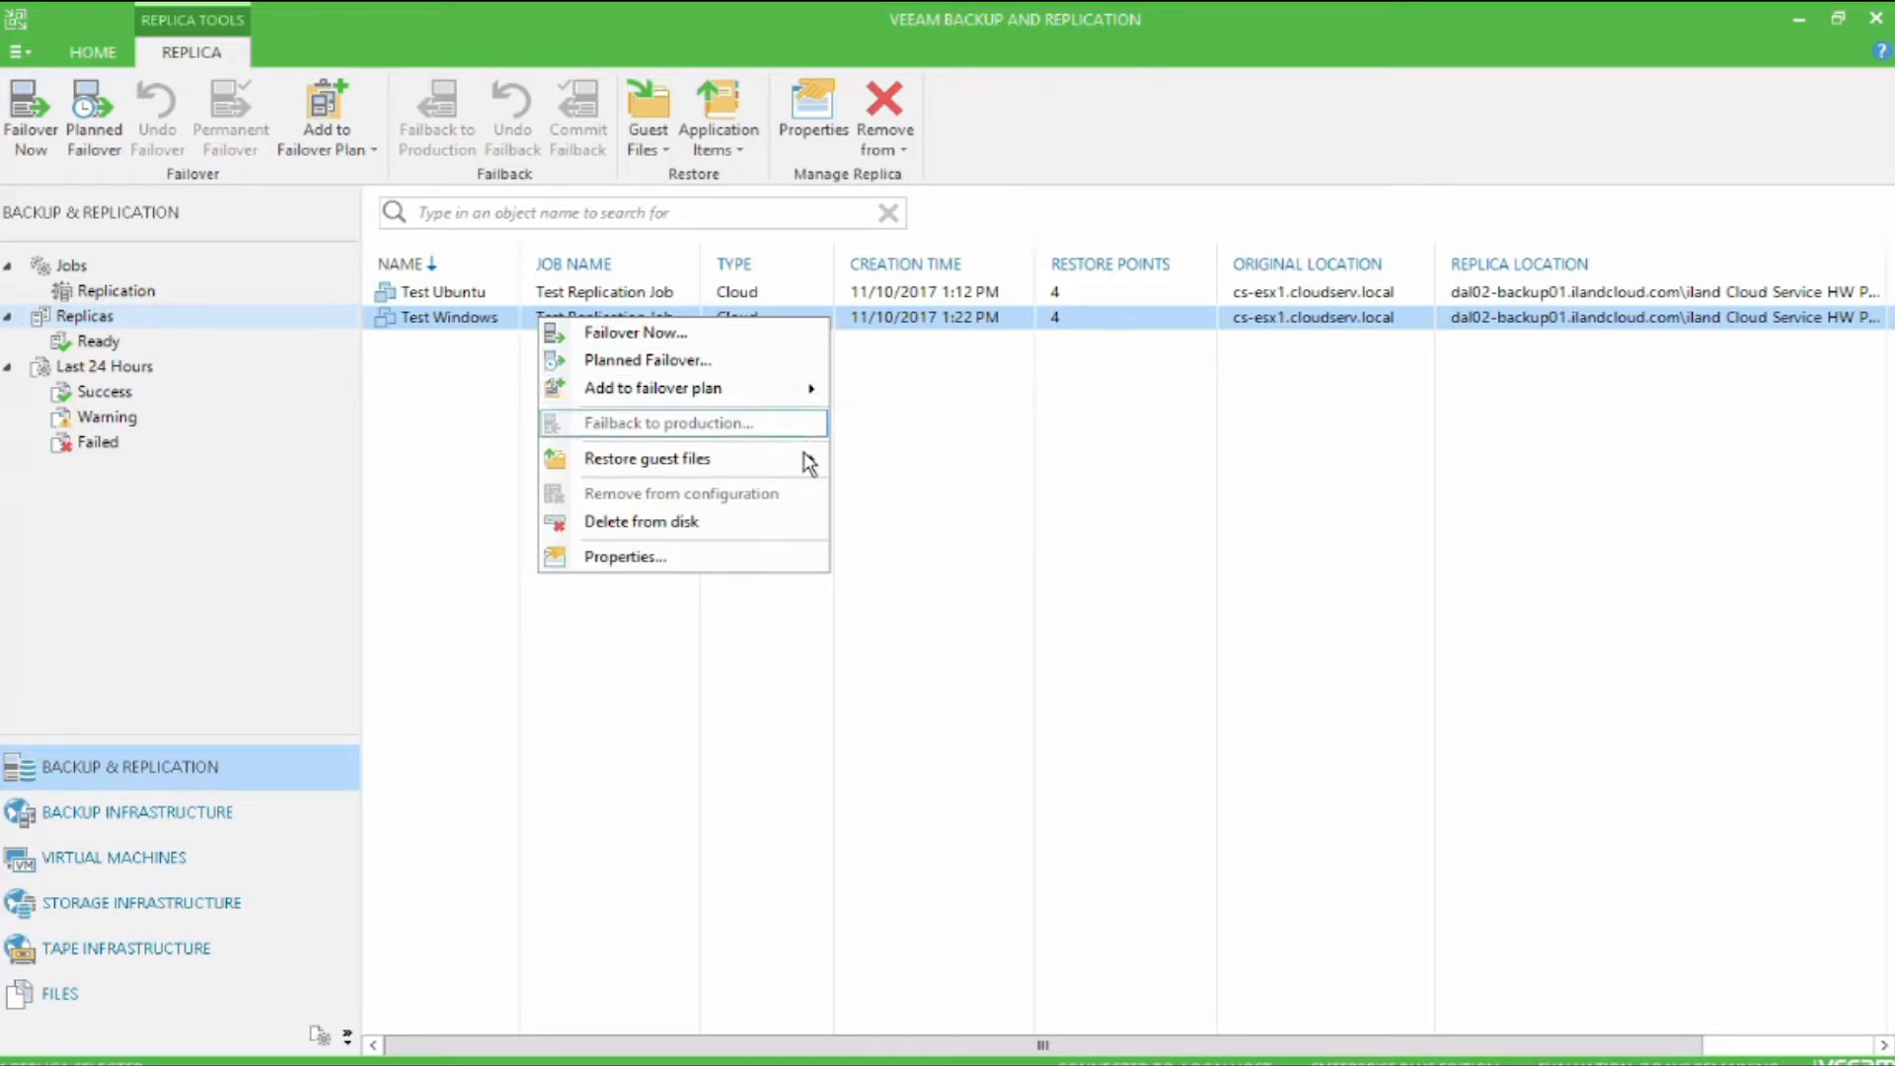
mouse_move(809, 462)
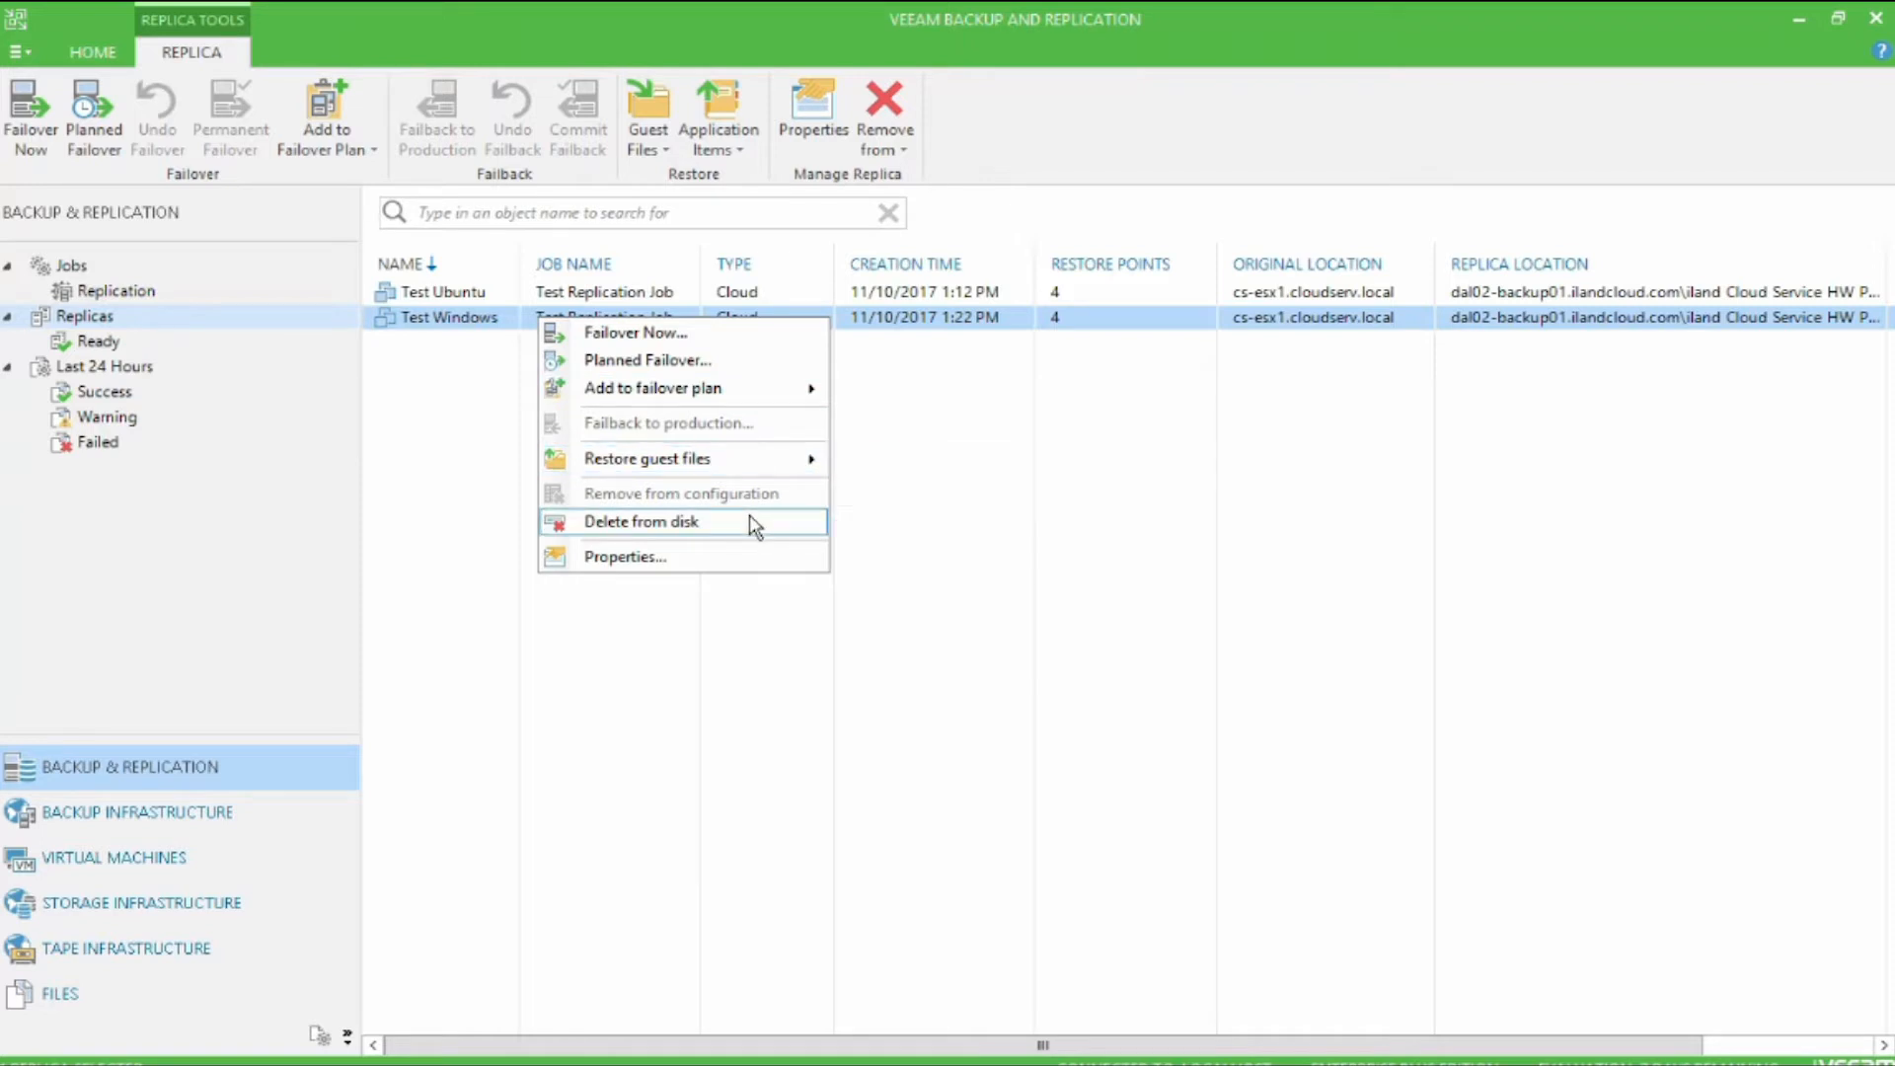
click(410, 419)
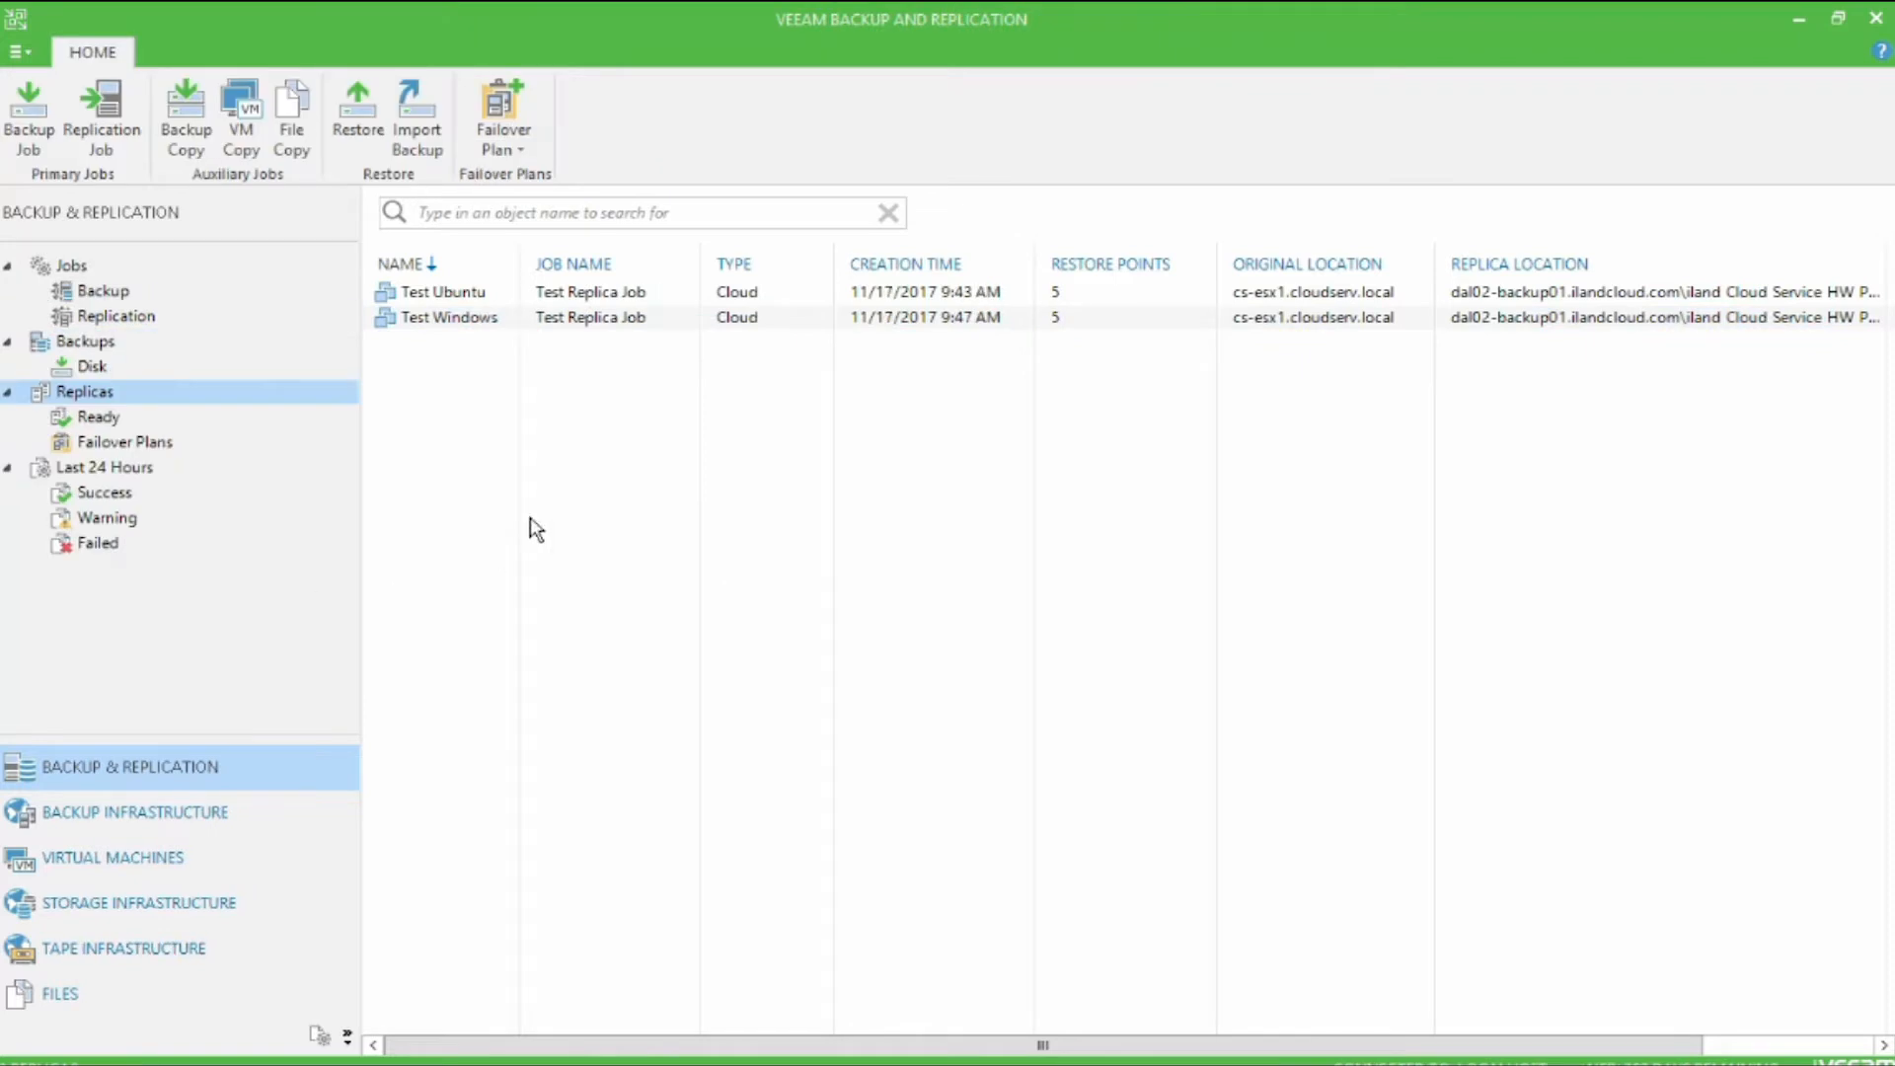
Step: Start an immediate failover of the Test Windows replica and view its restore session log
click(649, 316)
right_click(649, 317)
click(724, 328)
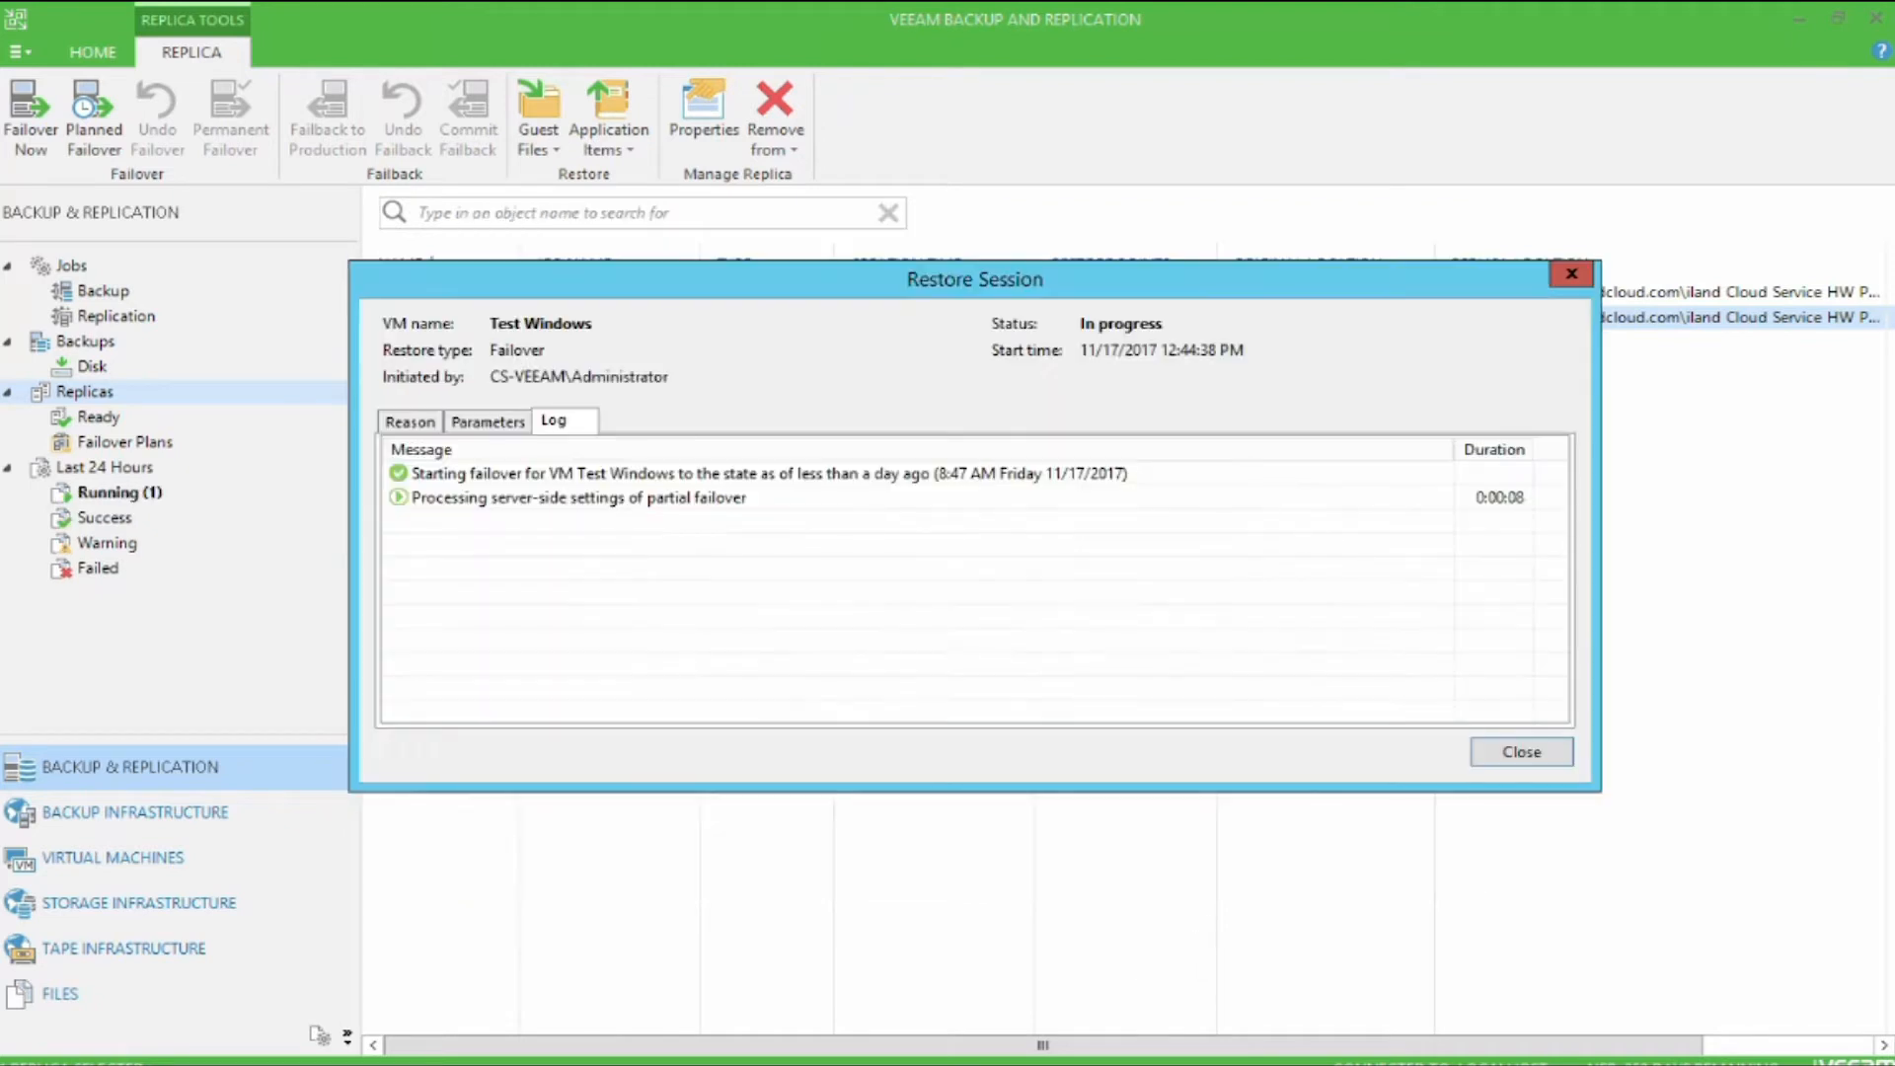
click(642, 501)
Step: Switch to the vSphere Client and Test Ubuntu console windows, and run the ping to cs-windows1.cloudserv.local from Test Ubuntu
click(493, 1065)
click(671, 1004)
click(494, 1065)
click(446, 1009)
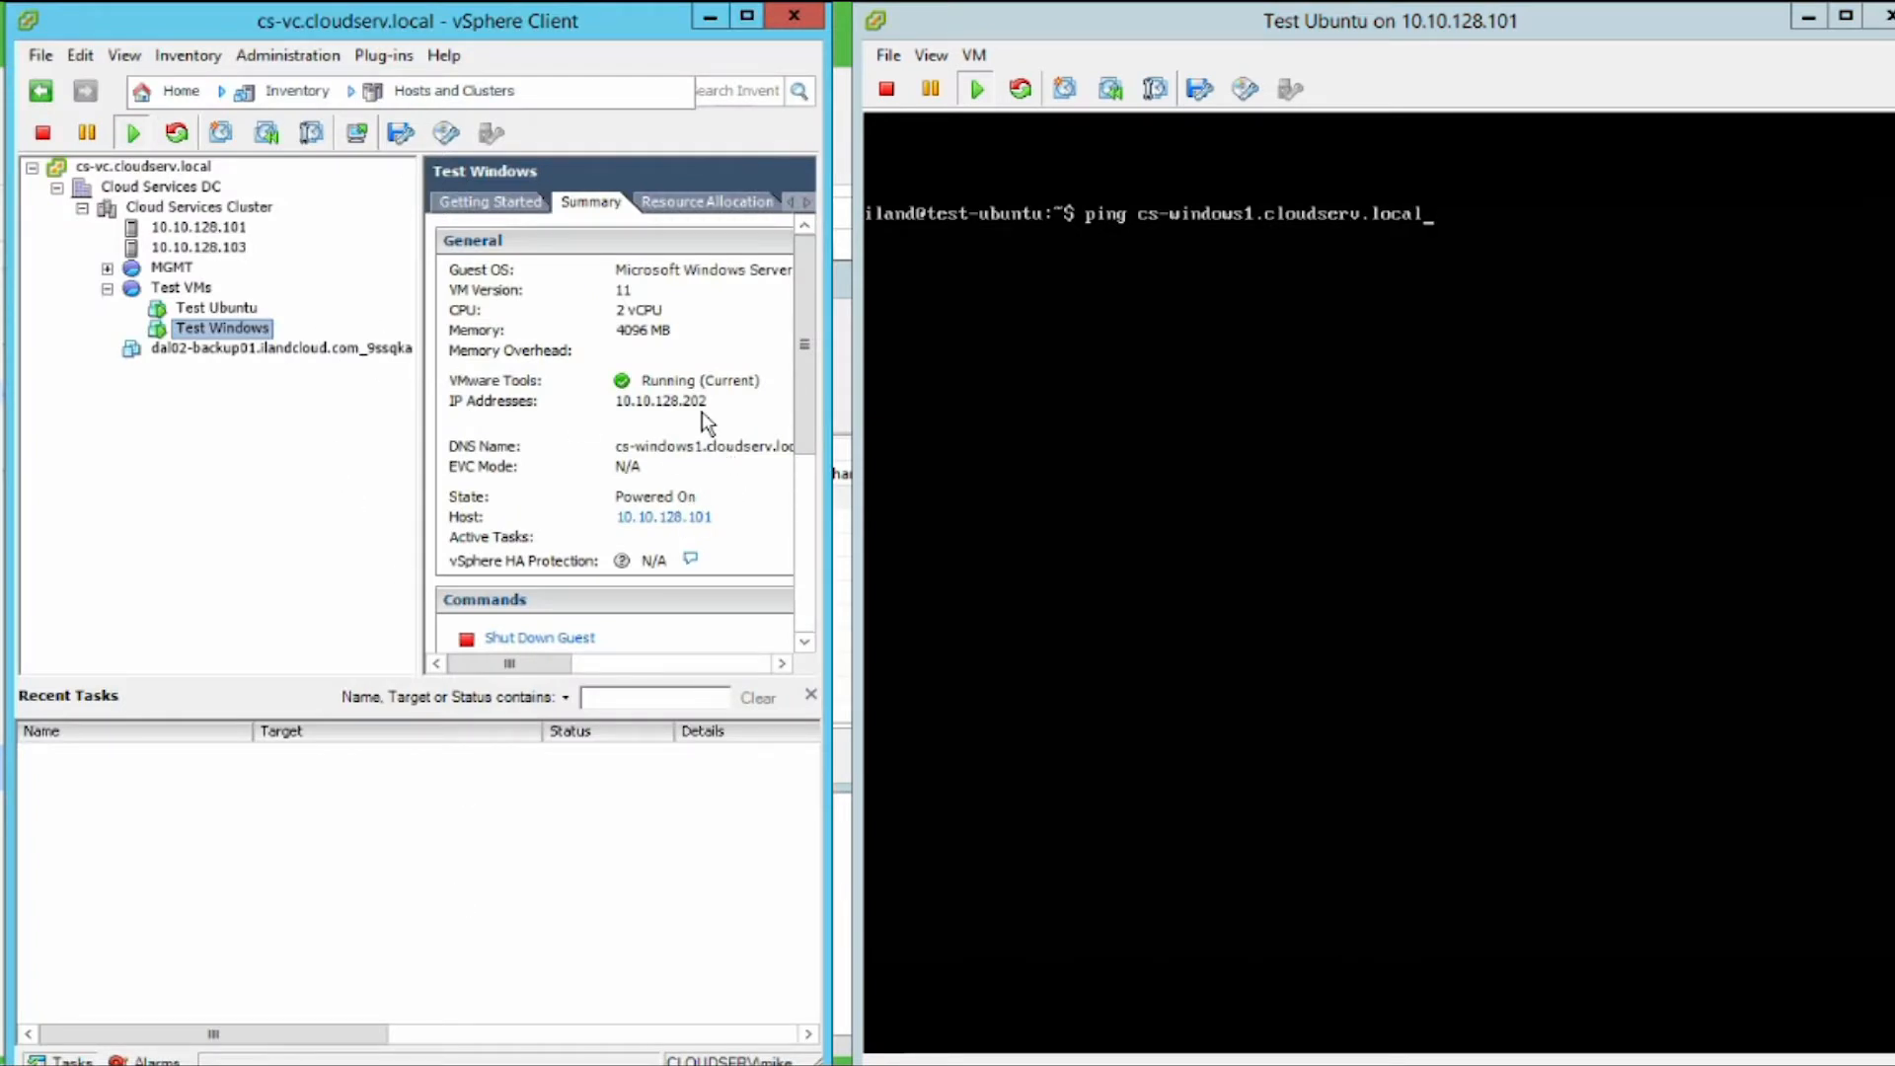
click(1222, 421)
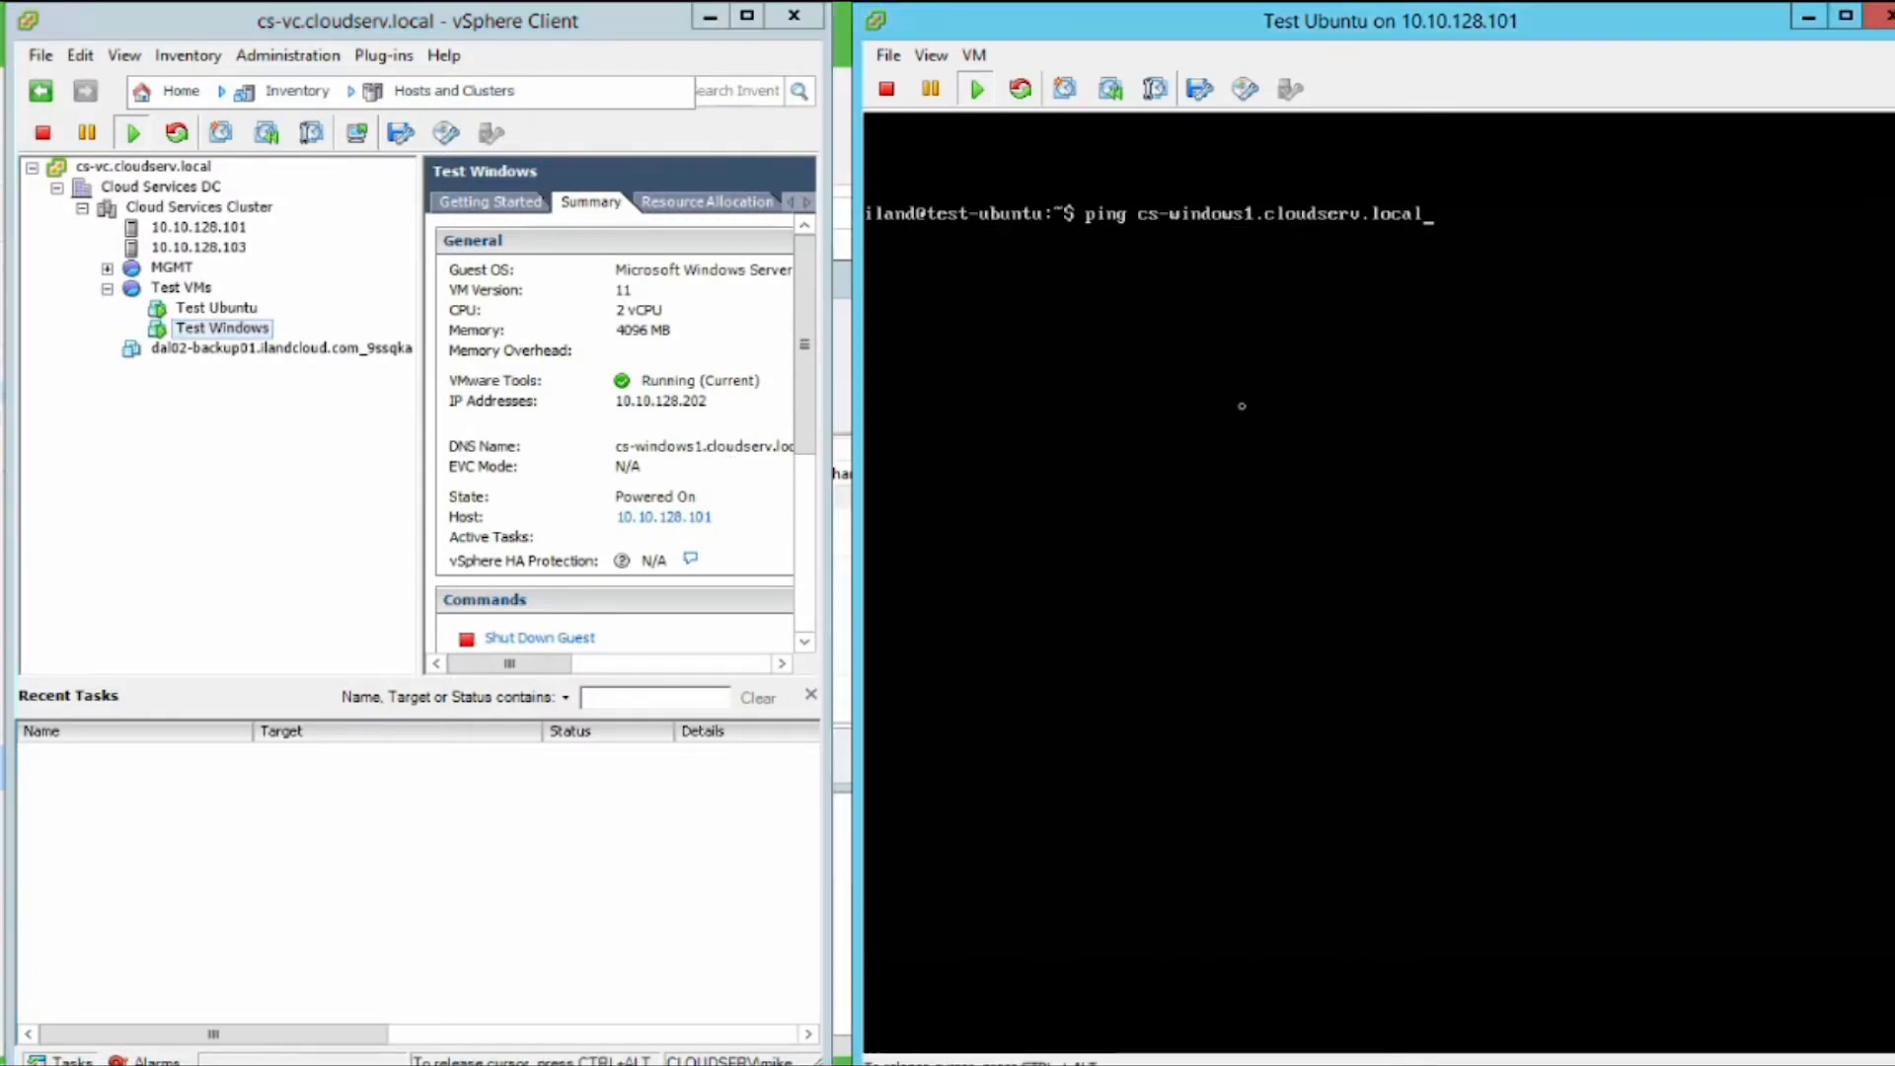
key(Return)
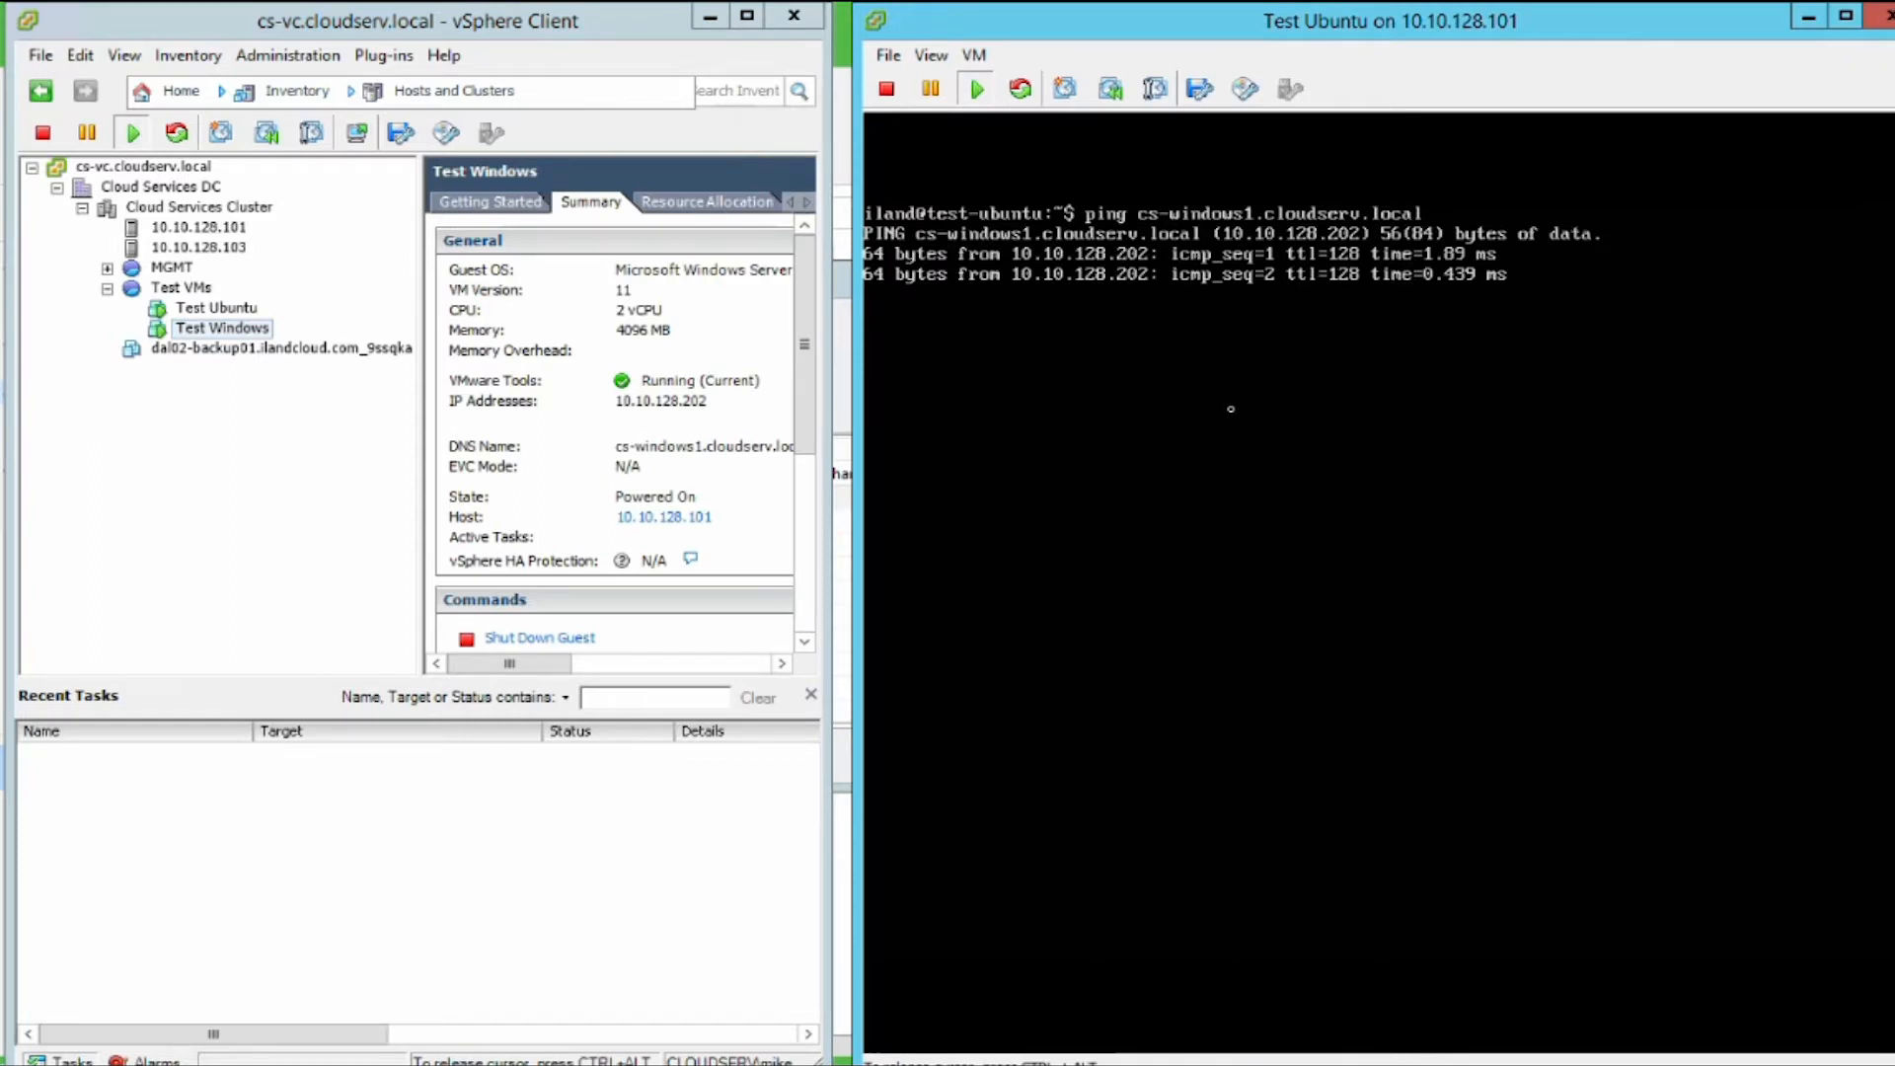
key(ctrl+alt)
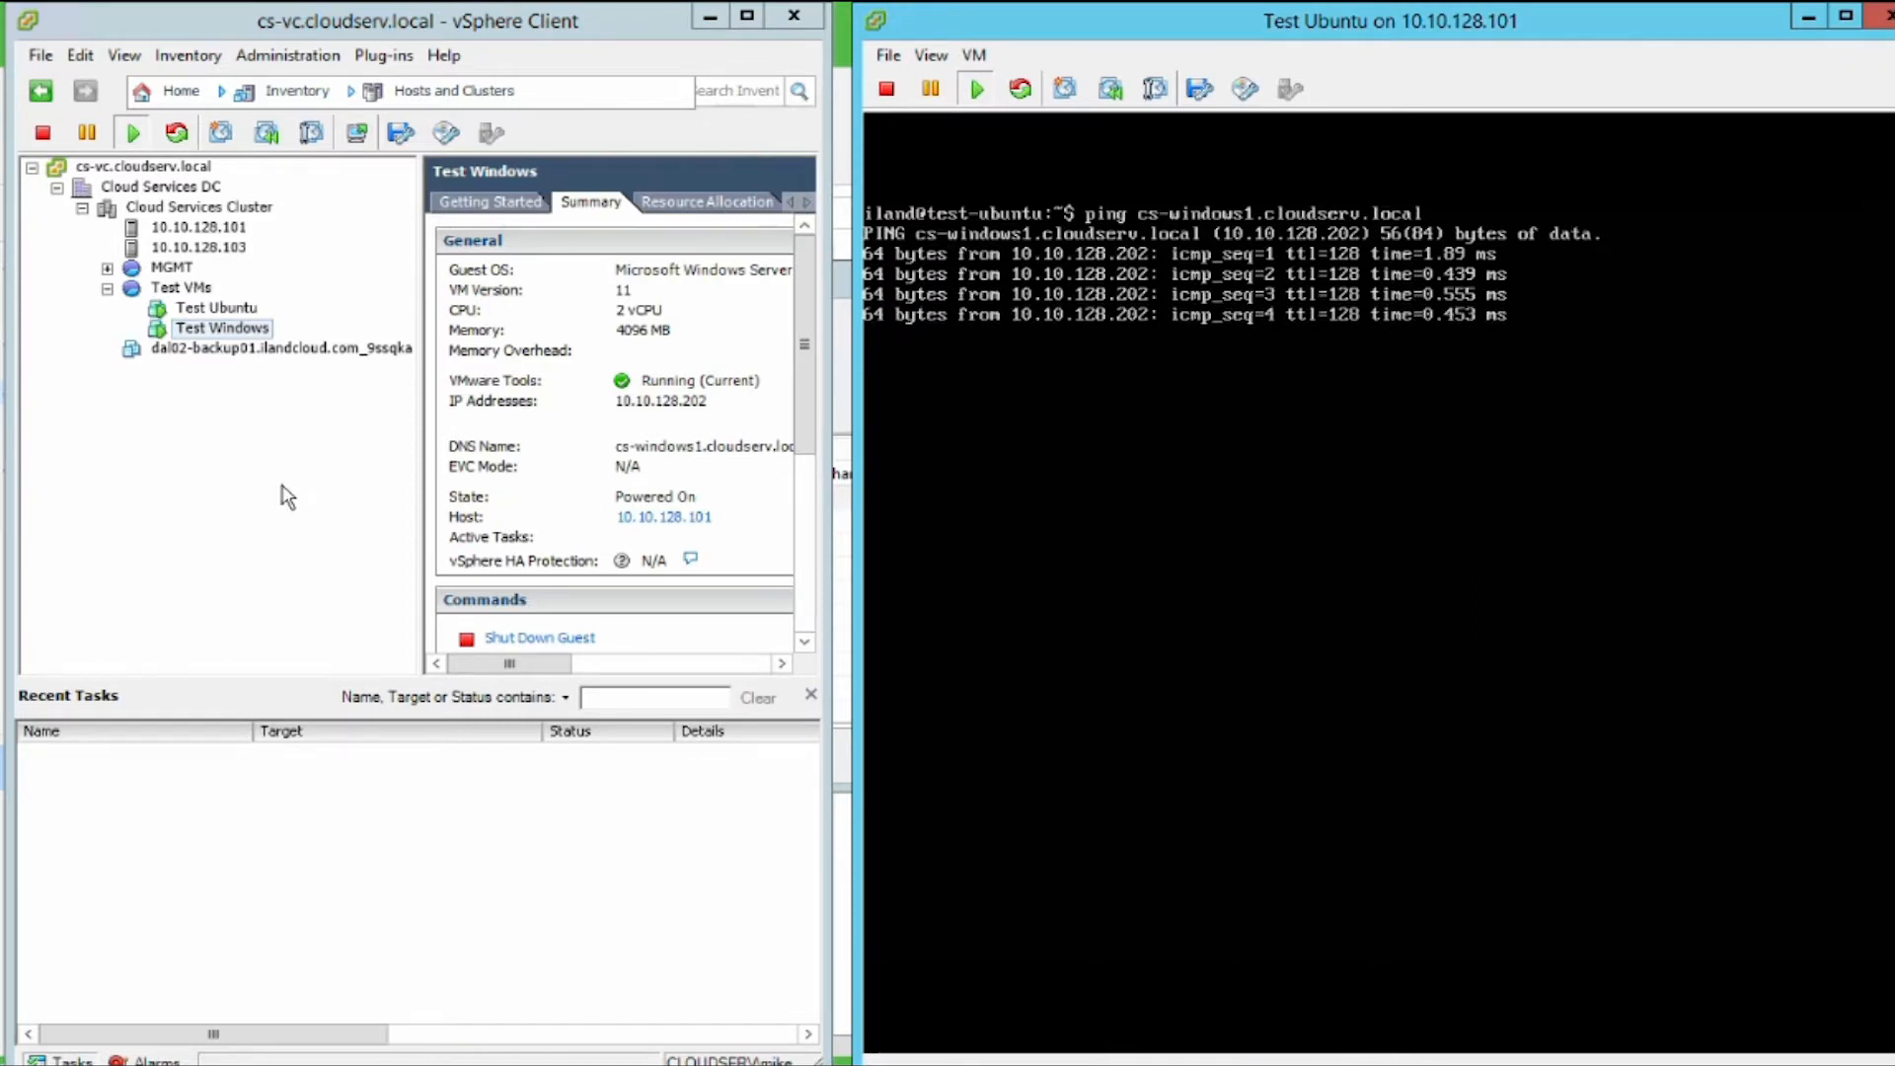
Step: Shut down the guest operating system of the Test Windows production virtual machine and confirm the shutdown
right_click(261, 326)
mouse_move(442, 350)
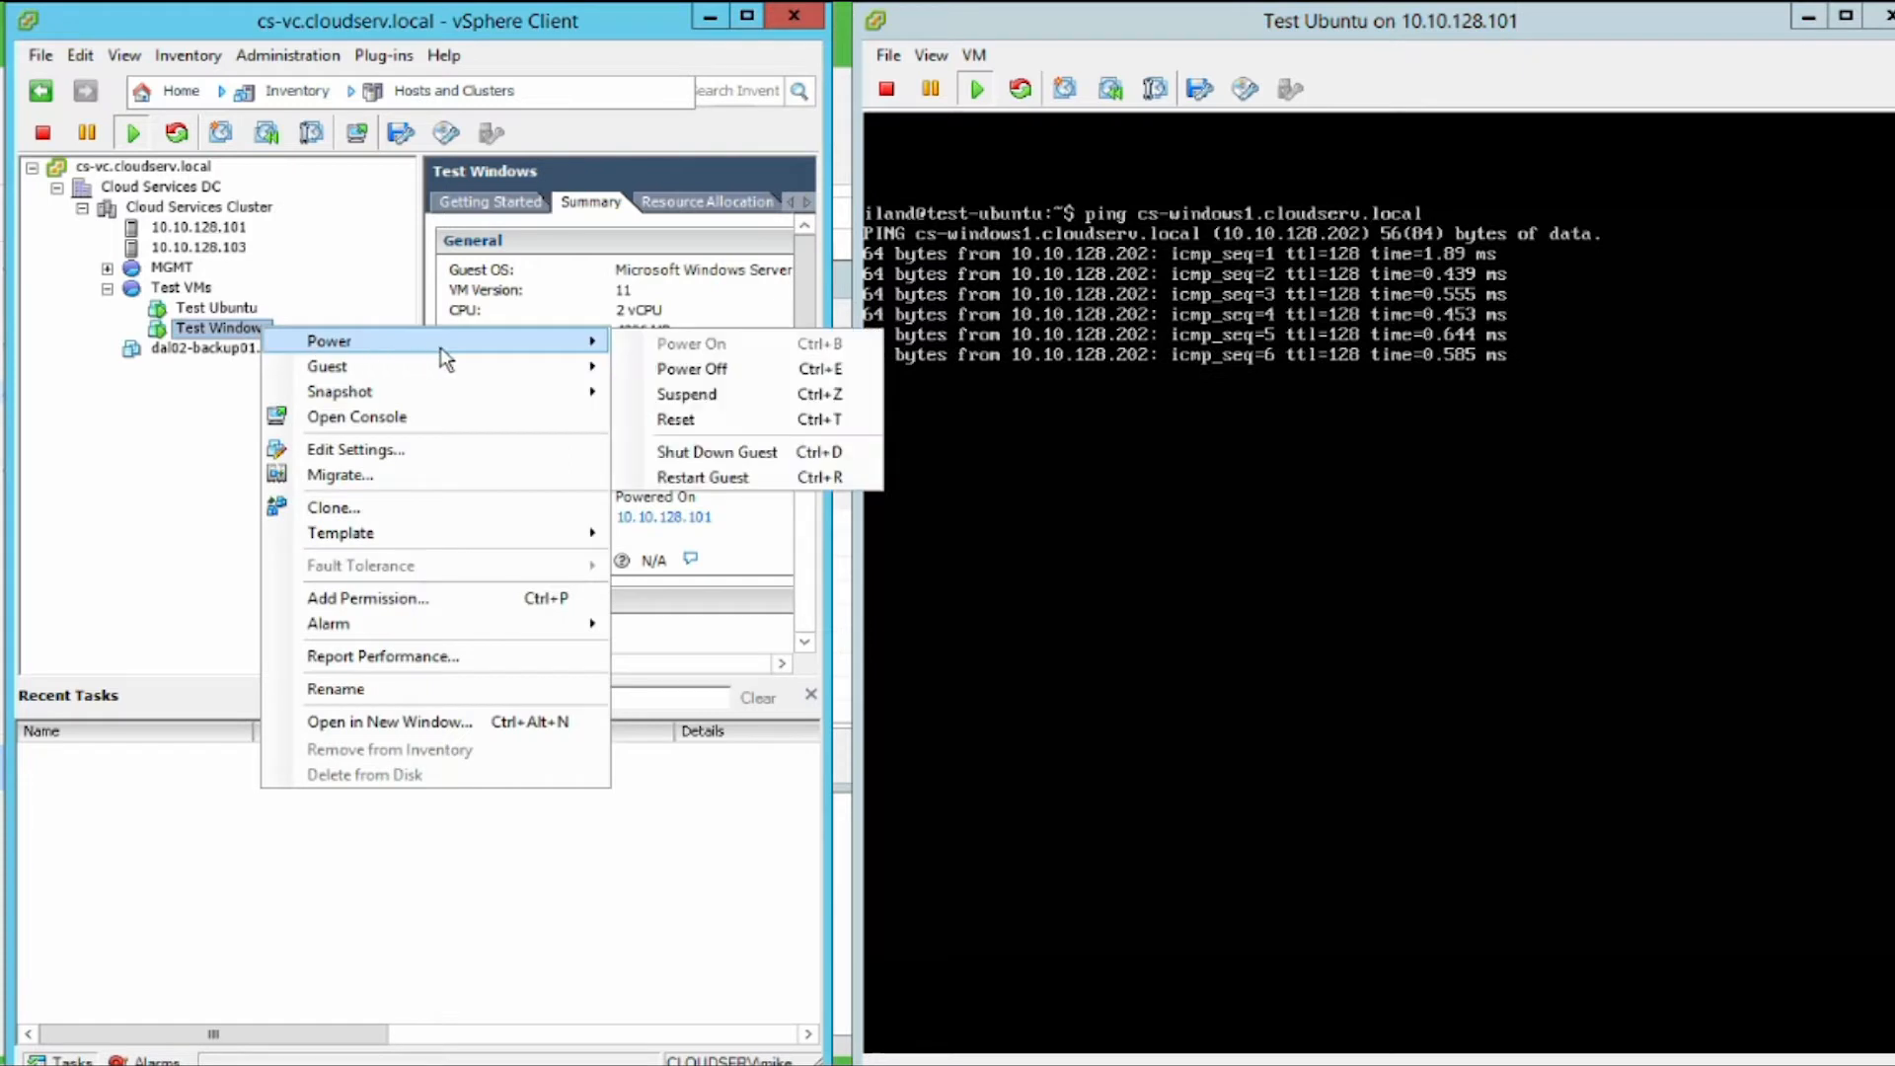
click(735, 452)
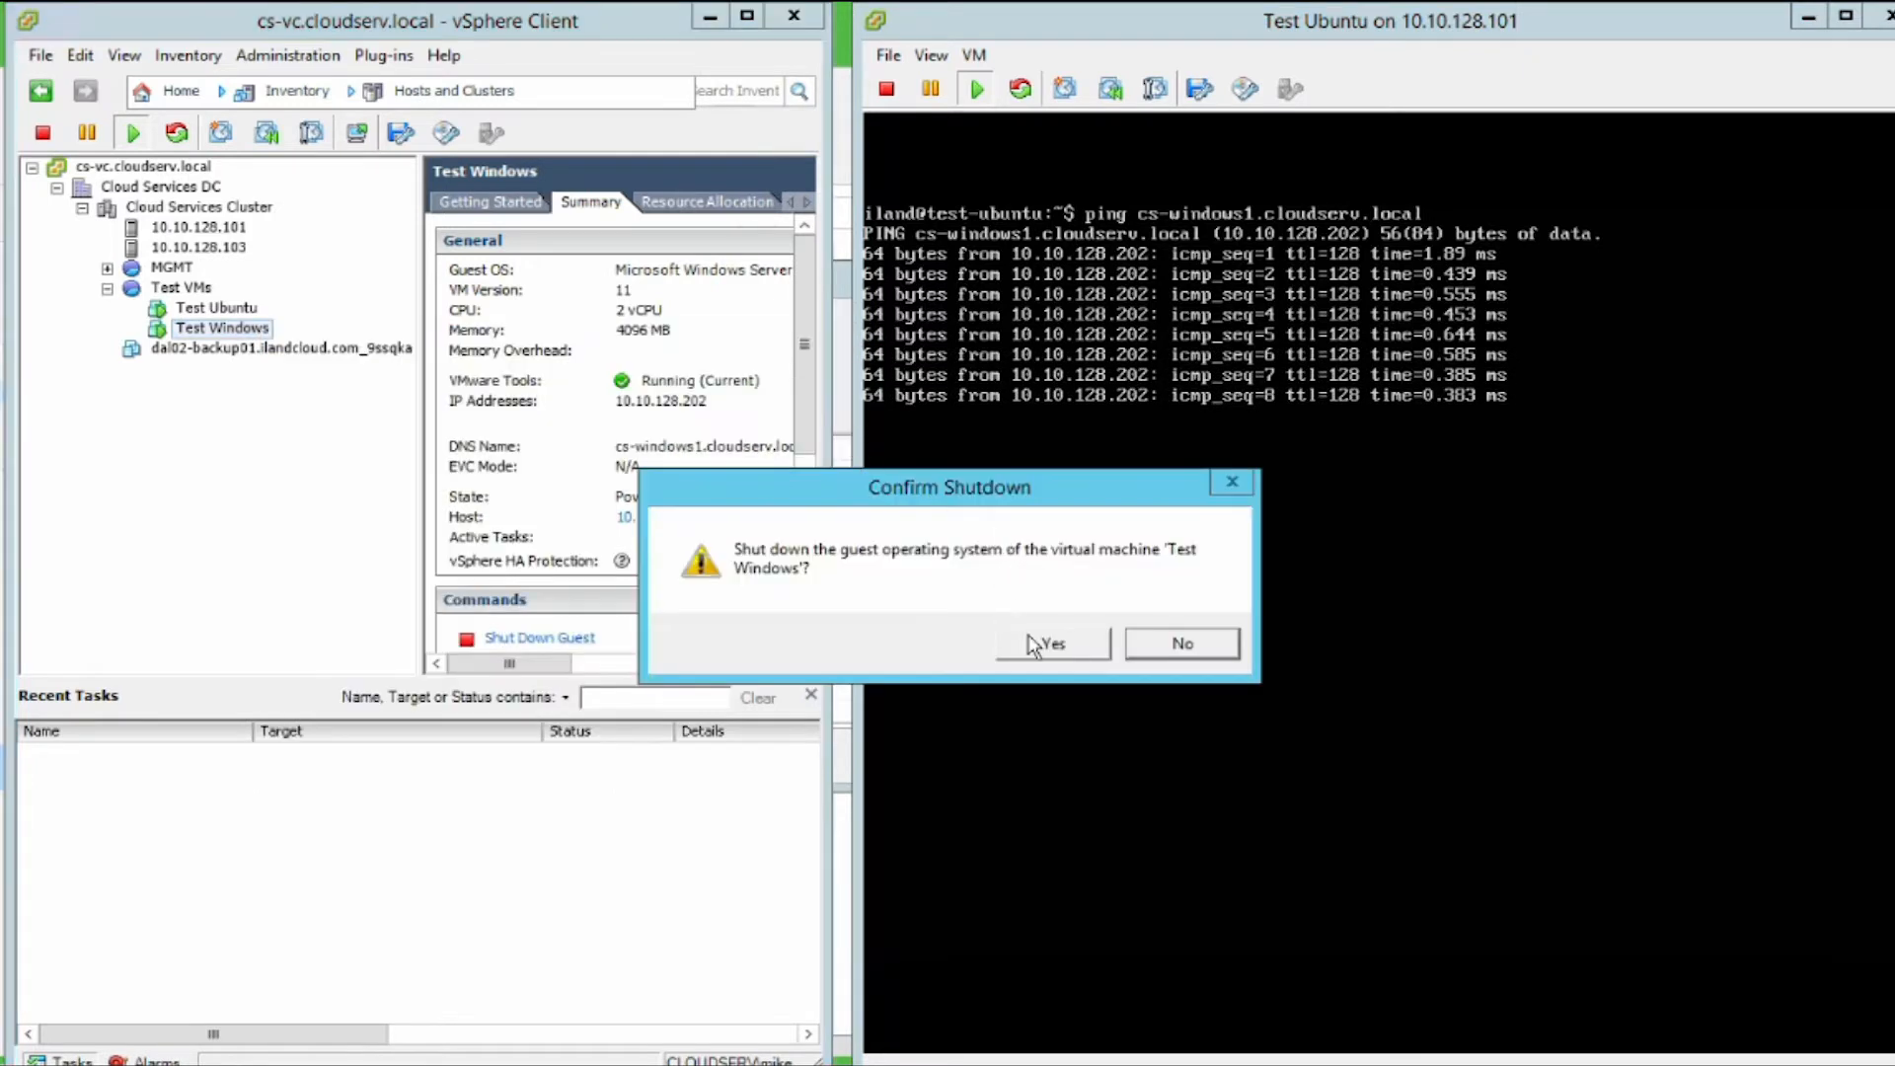
click(1050, 644)
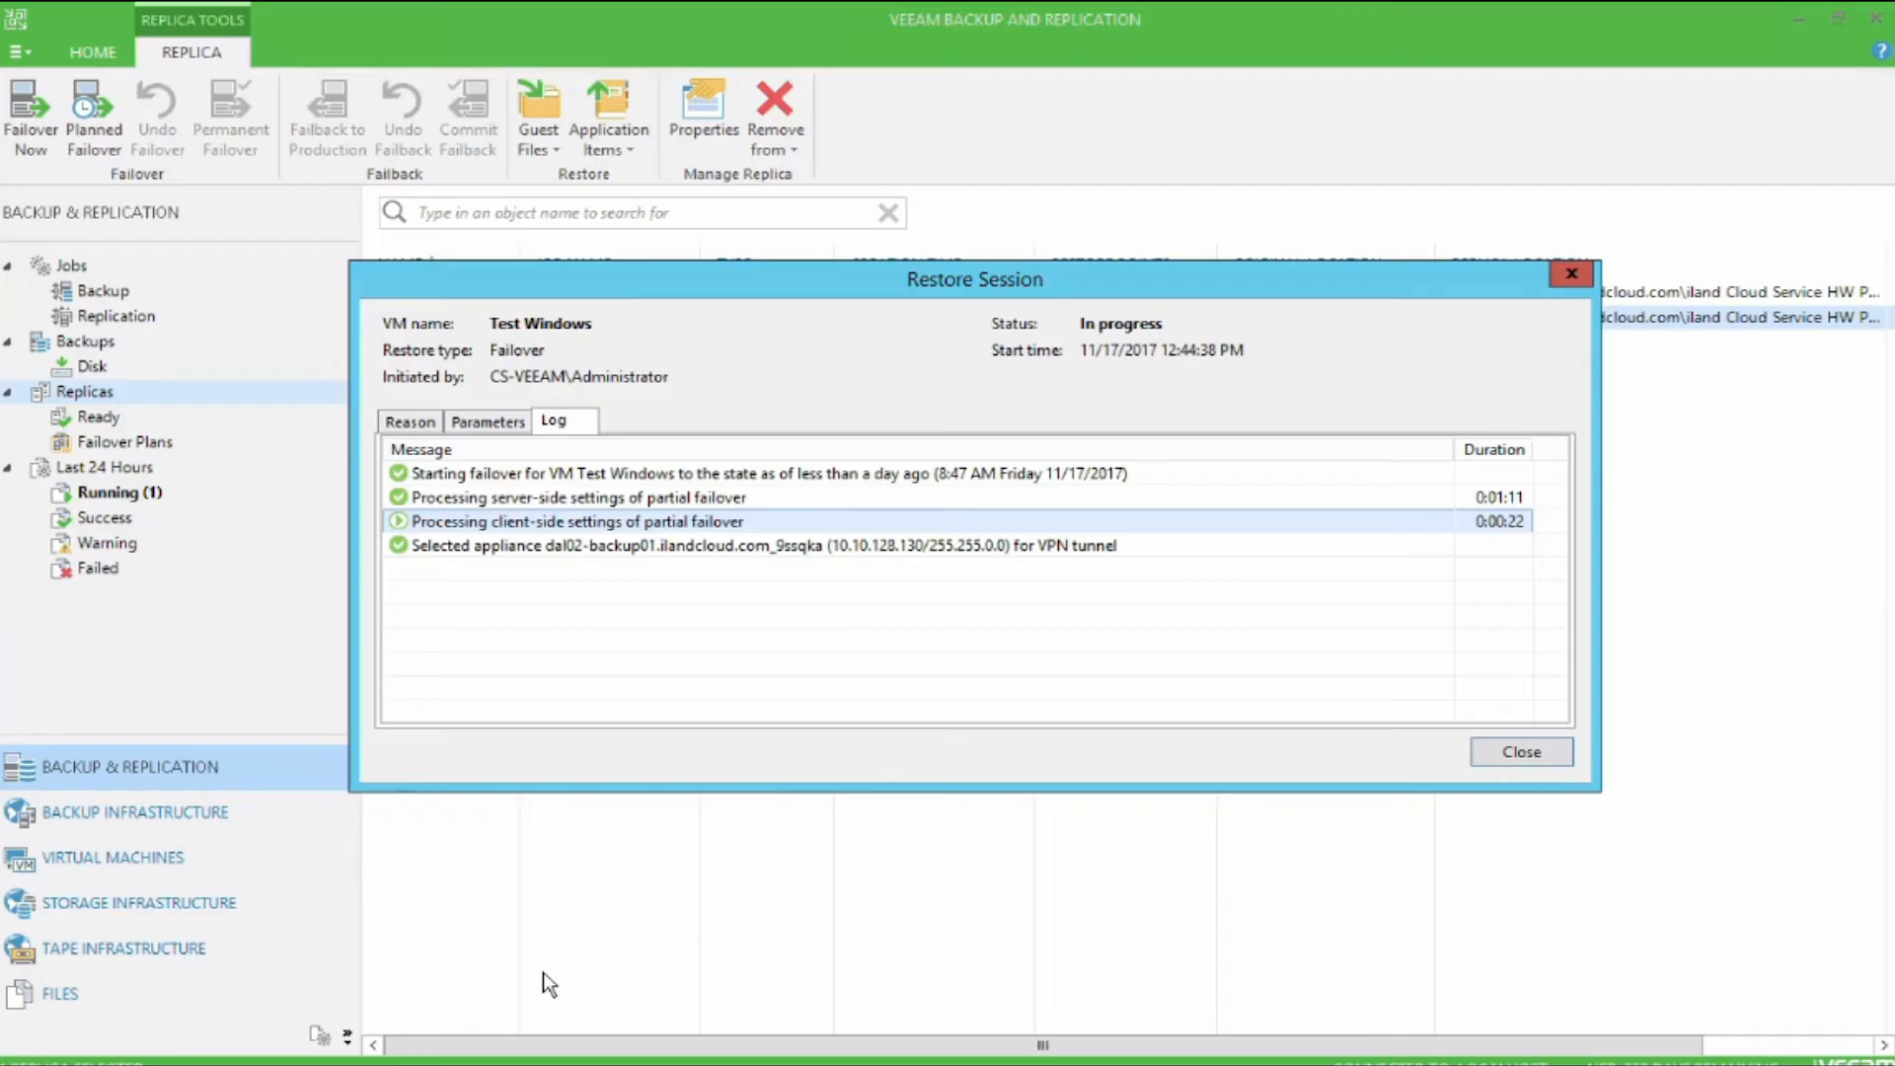
Step: Return from the Veeam restore session to the Test Ubuntu console and examine the ping replies from cs-windows1.cloudserv.local
click(510, 1064)
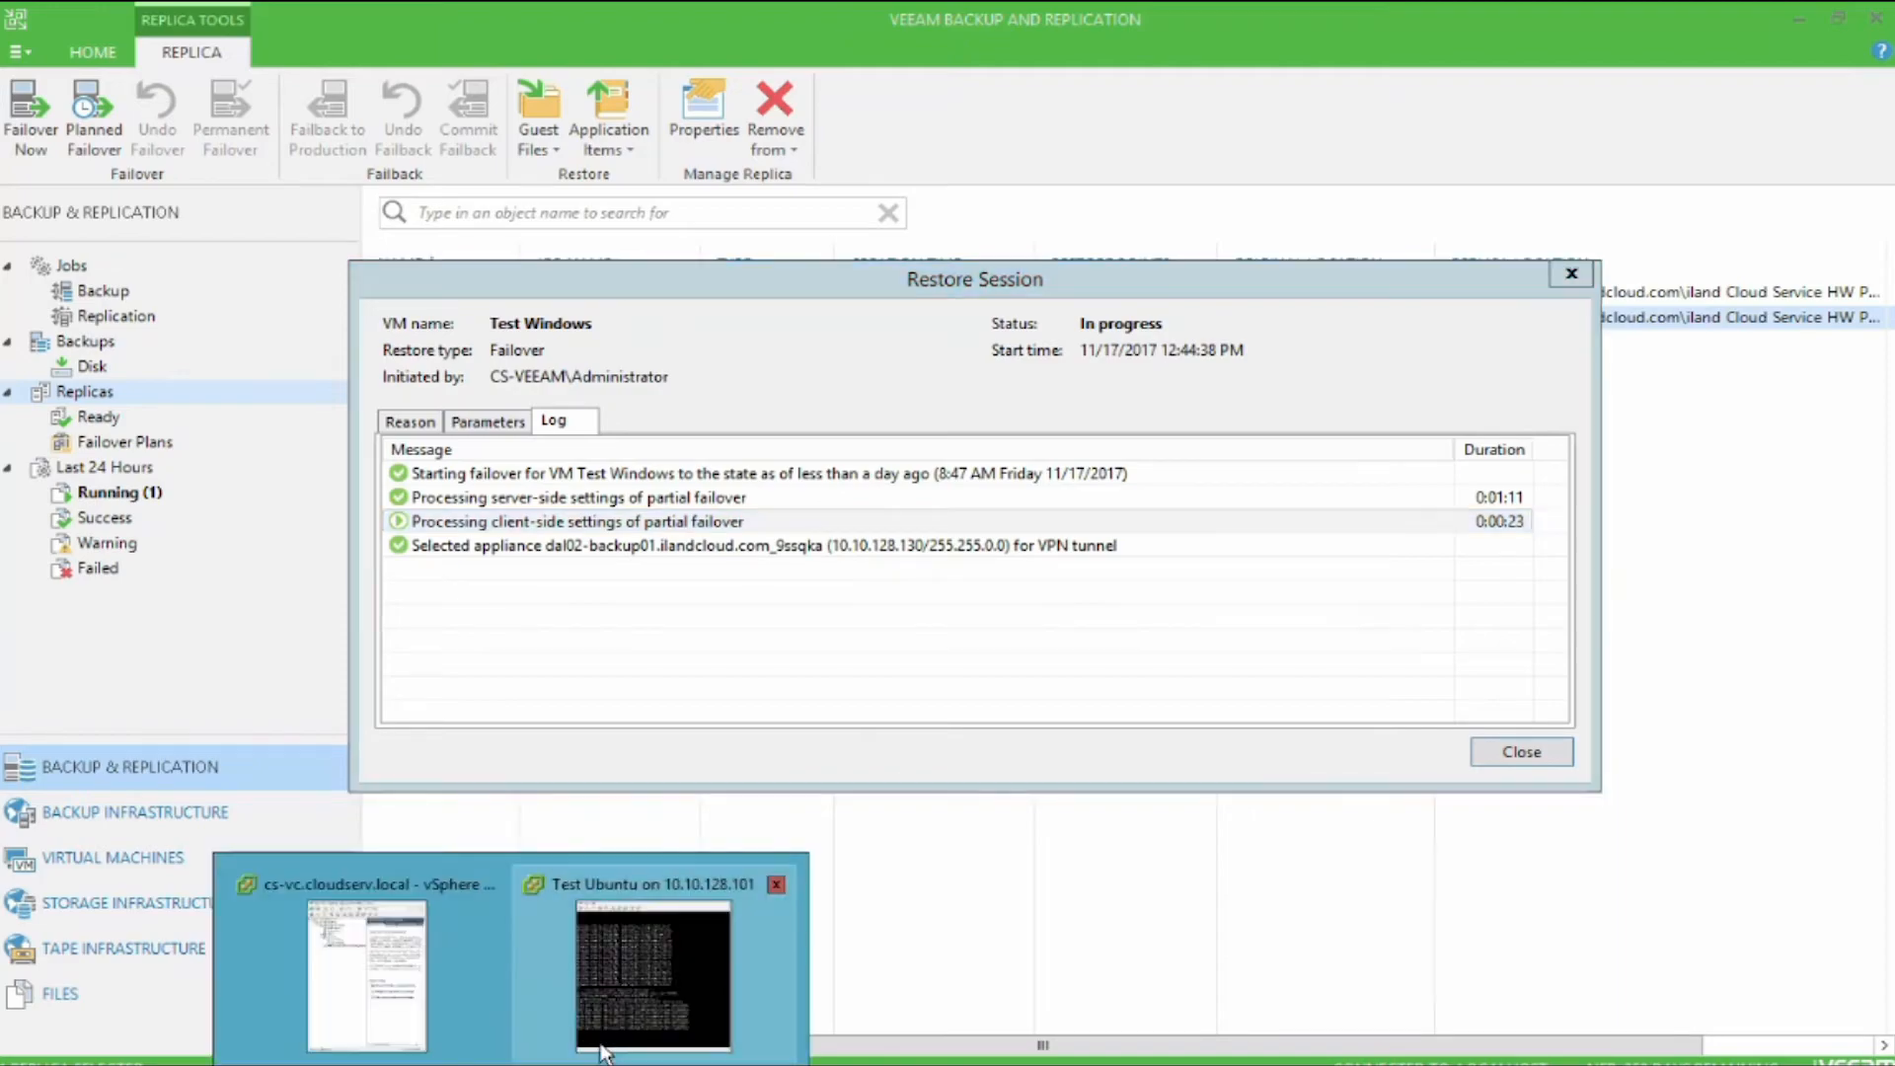
click(634, 1038)
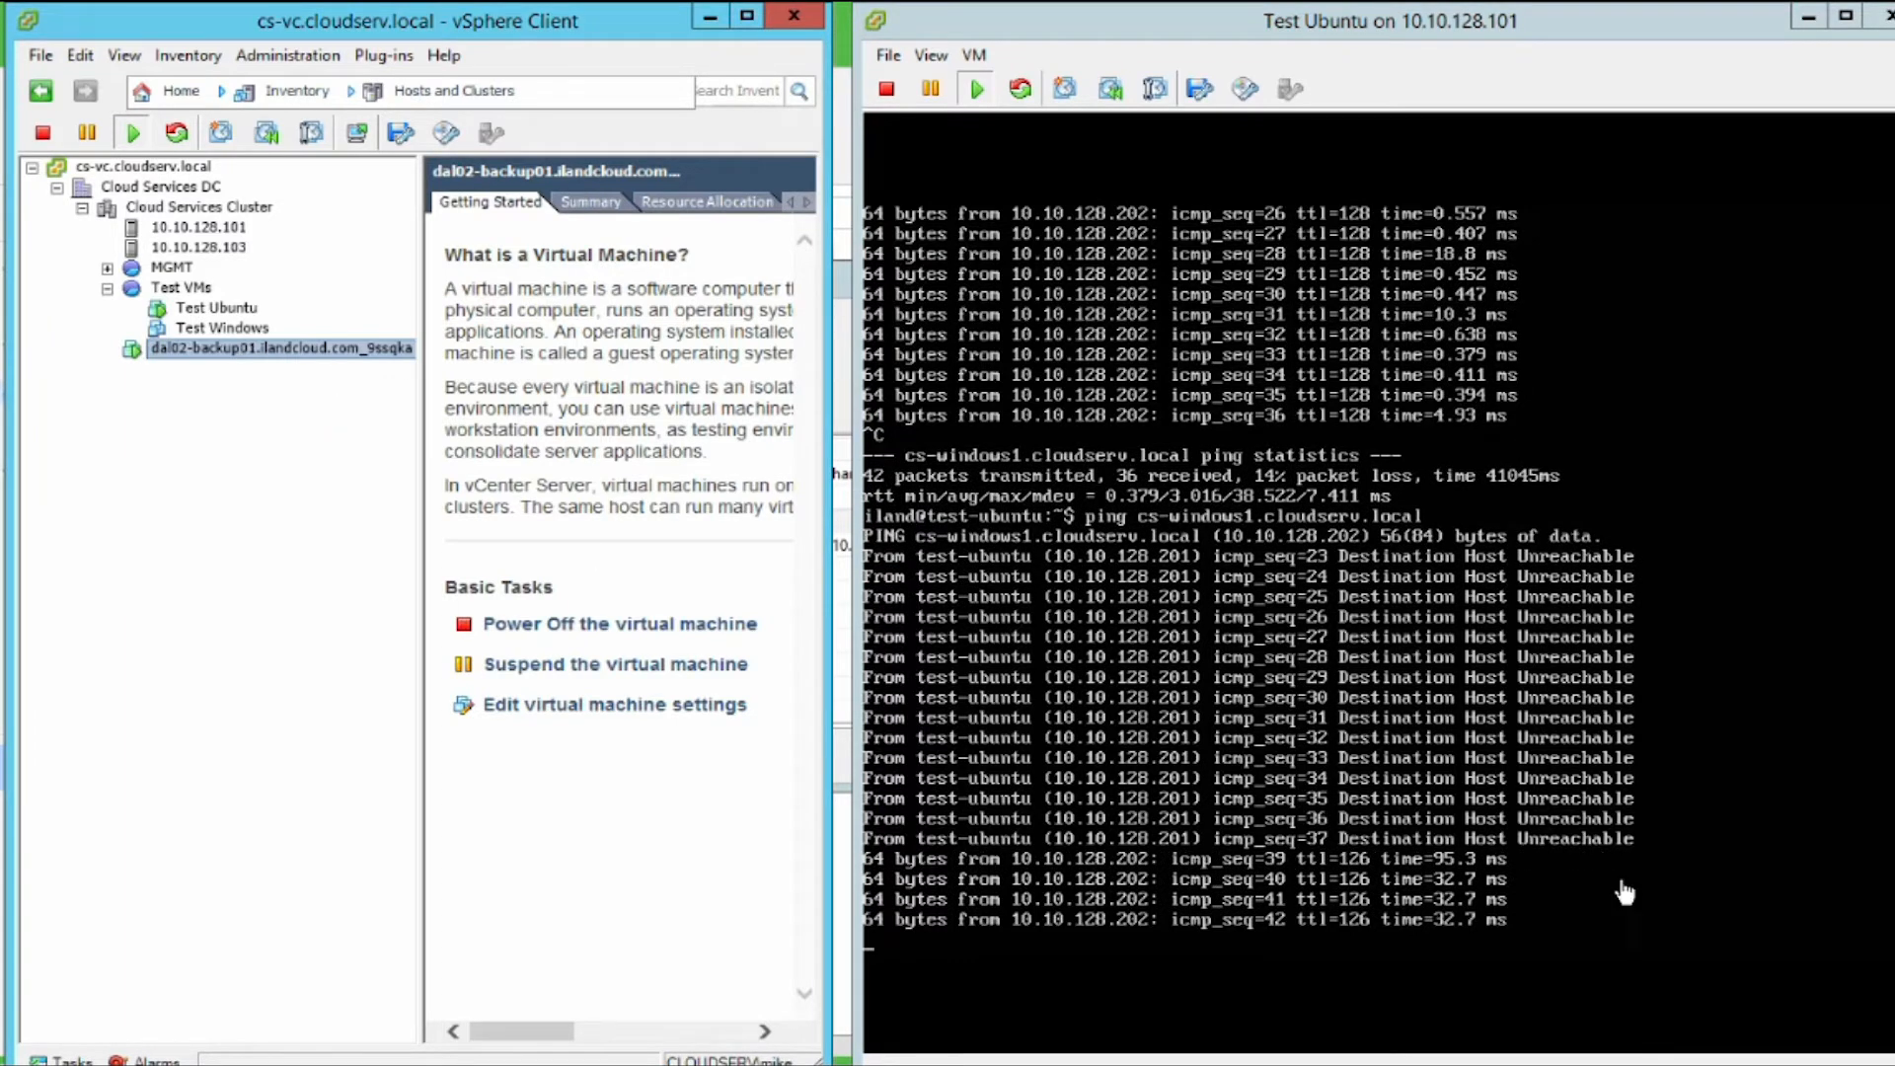
click(1619, 916)
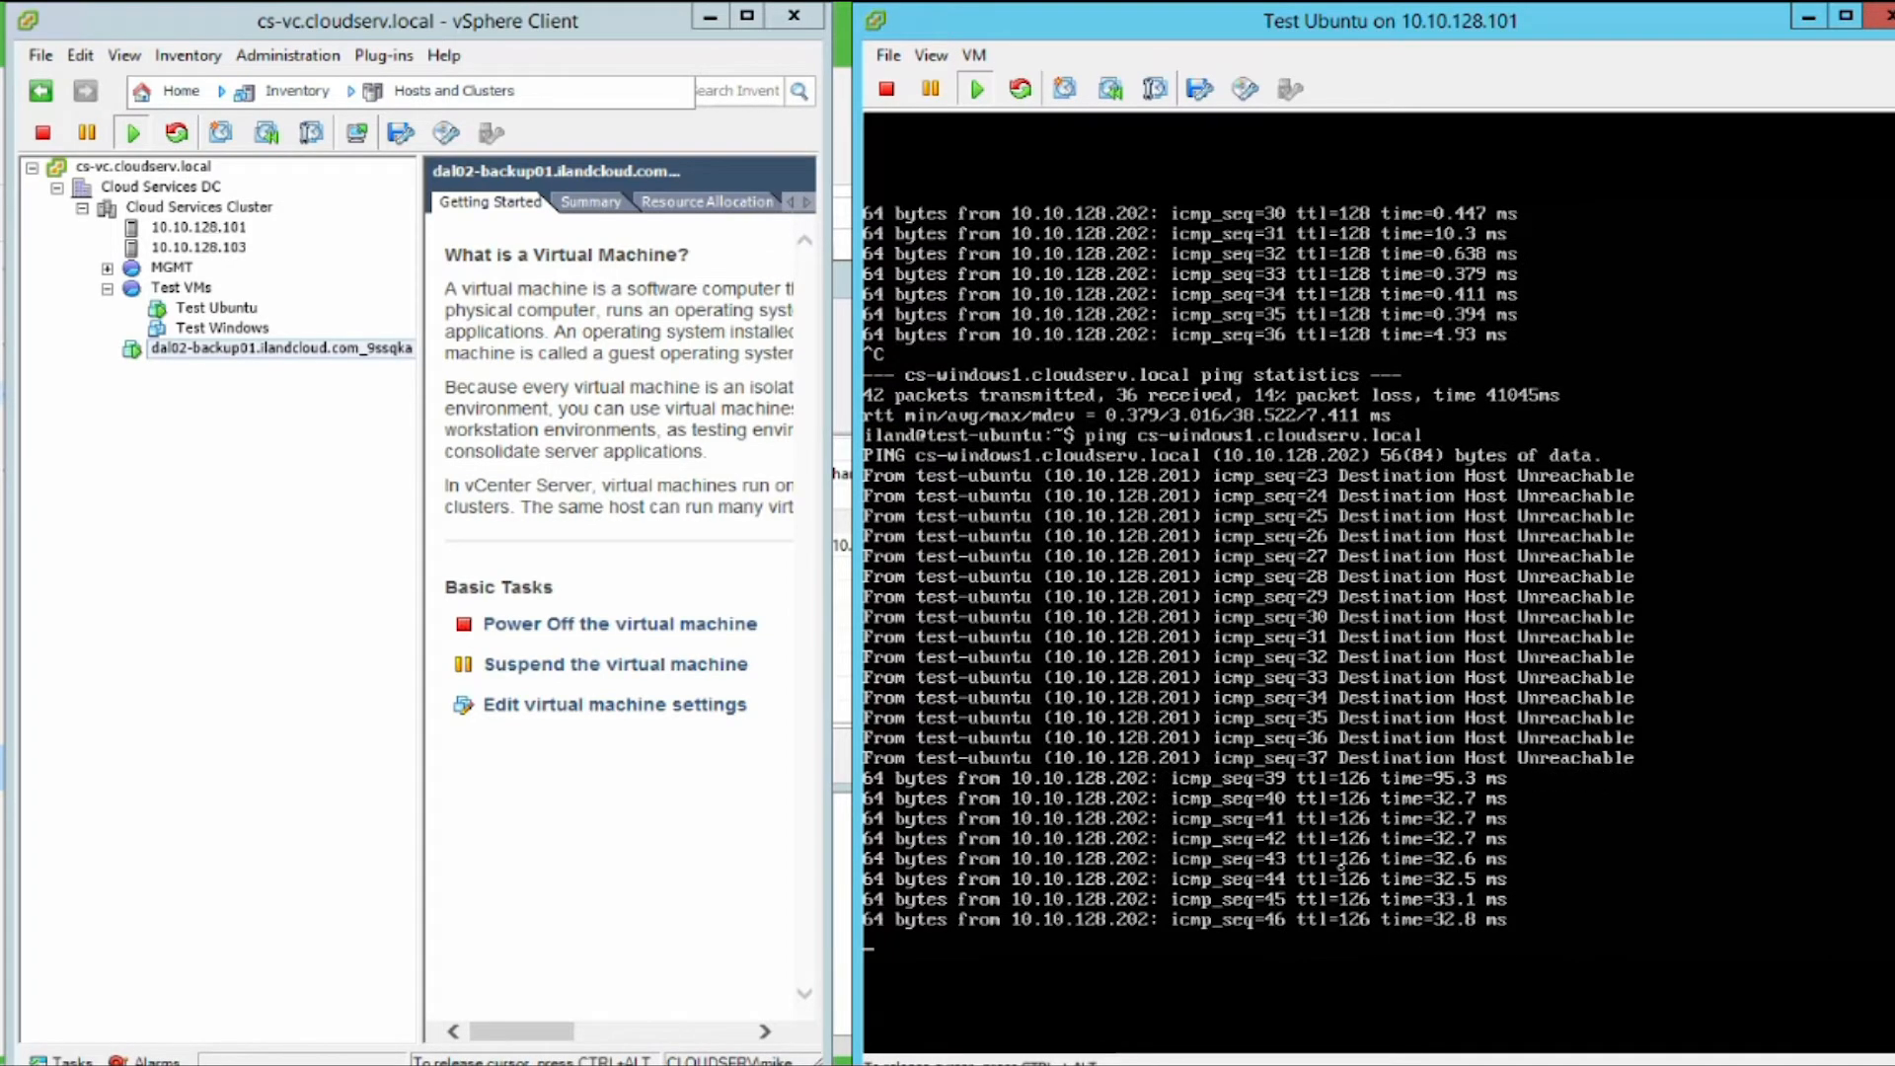
key(ctrl+alt)
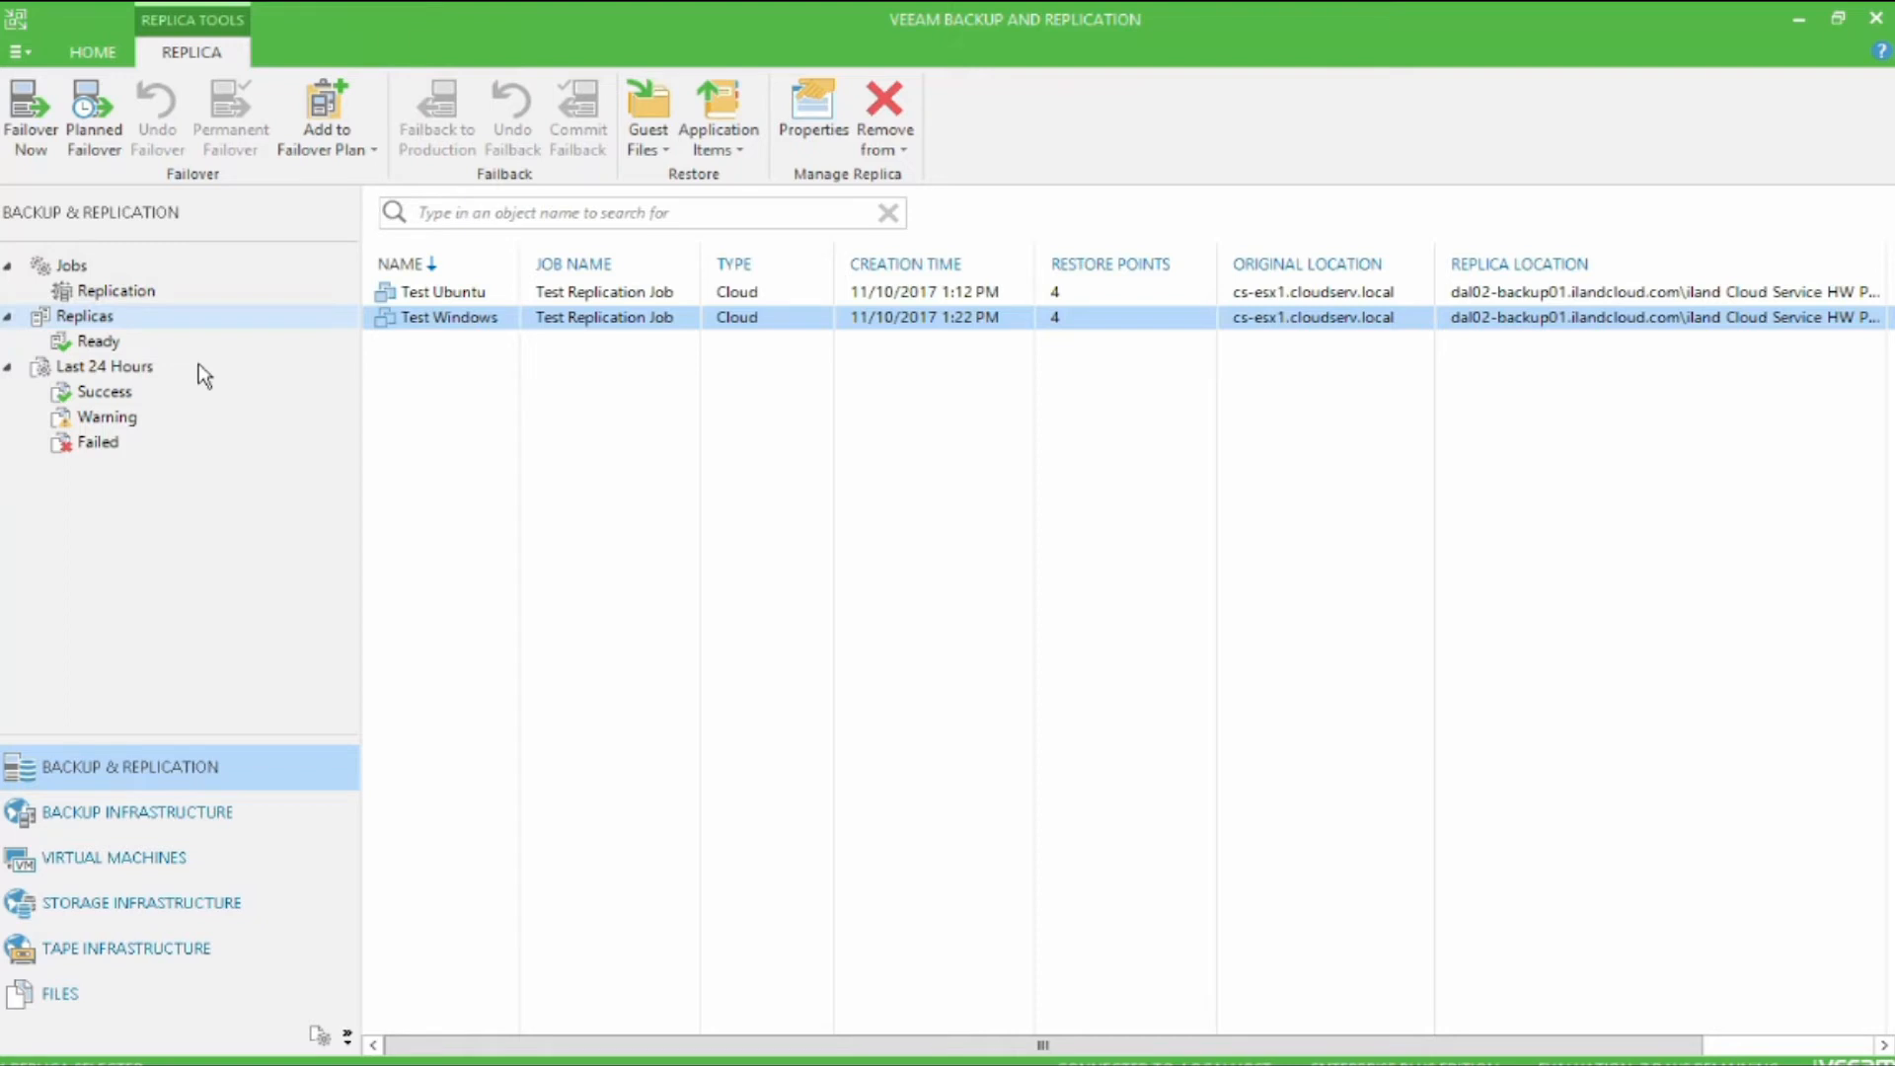
Step: Start a new Cloud VMware failover plan in Veeam Backup and Replication and name it Master Failover Plan
click(541, 361)
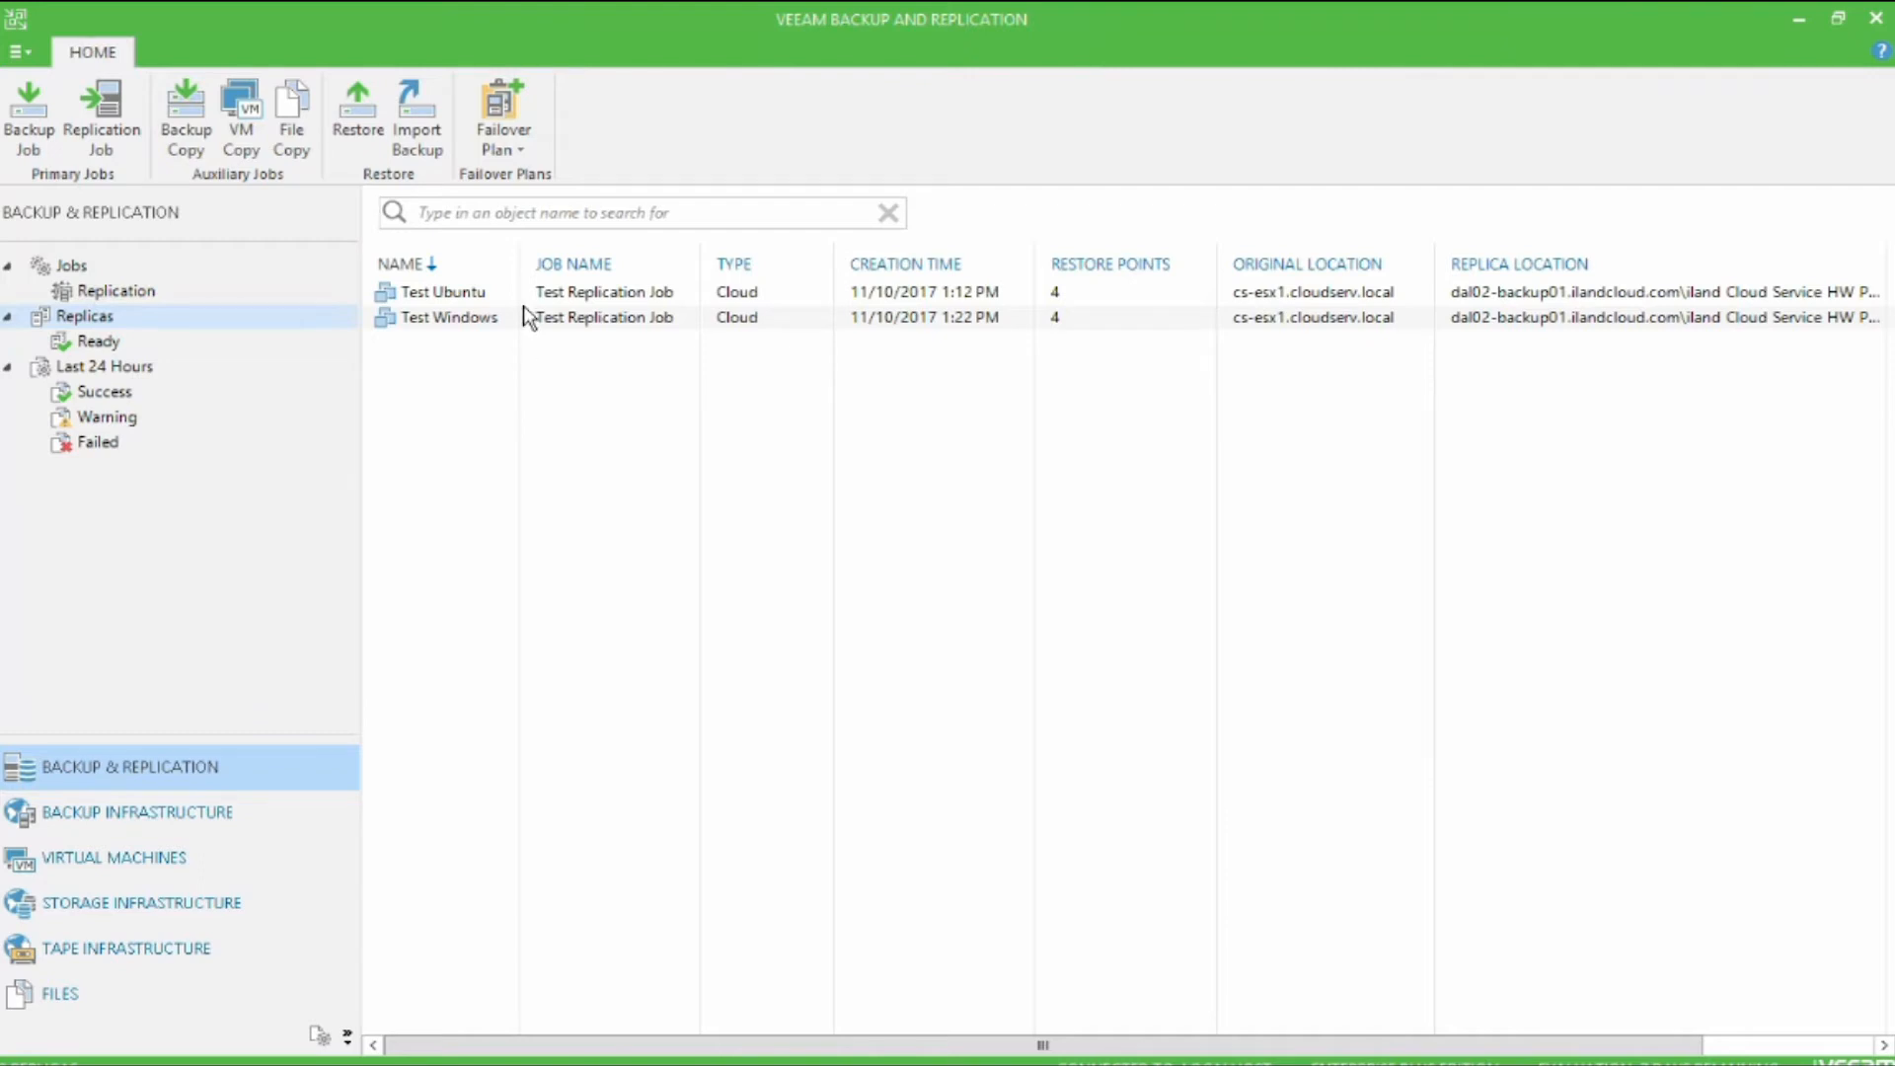
click(526, 136)
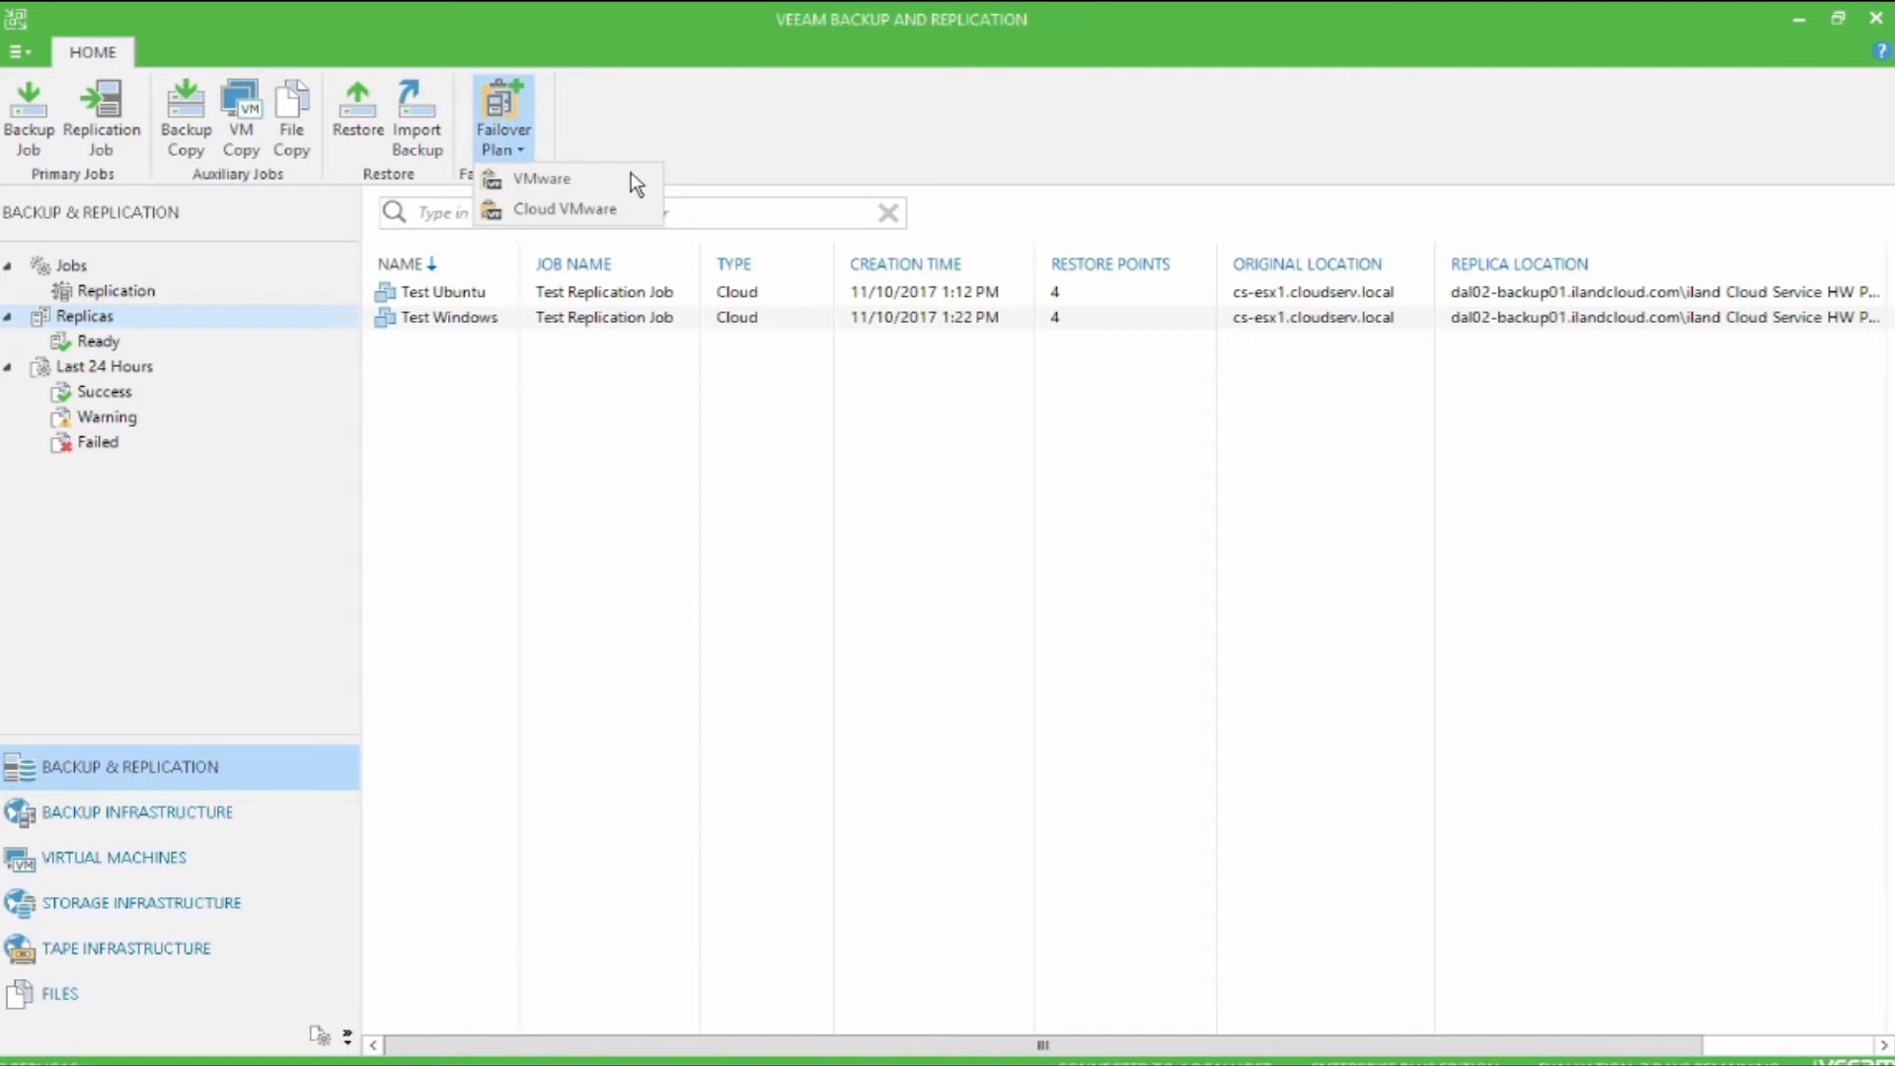
click(656, 210)
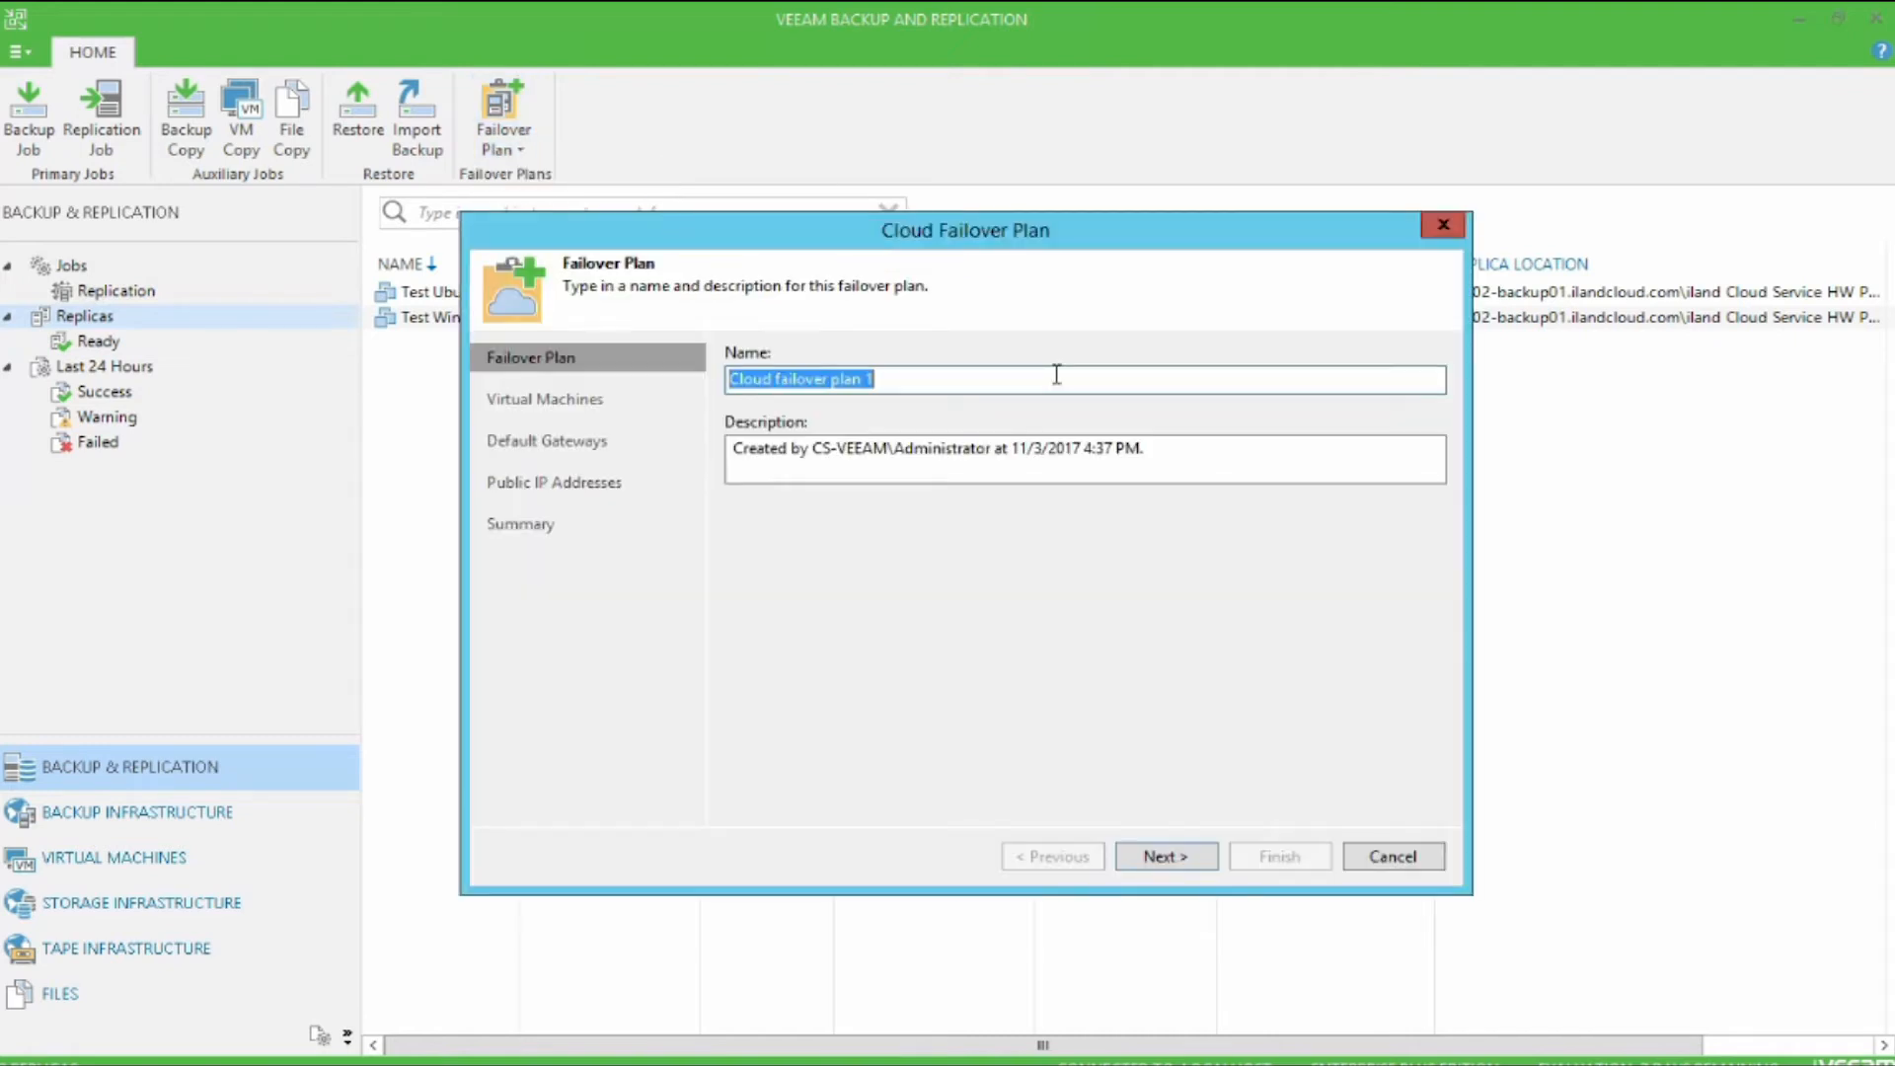
text(Master Fai)
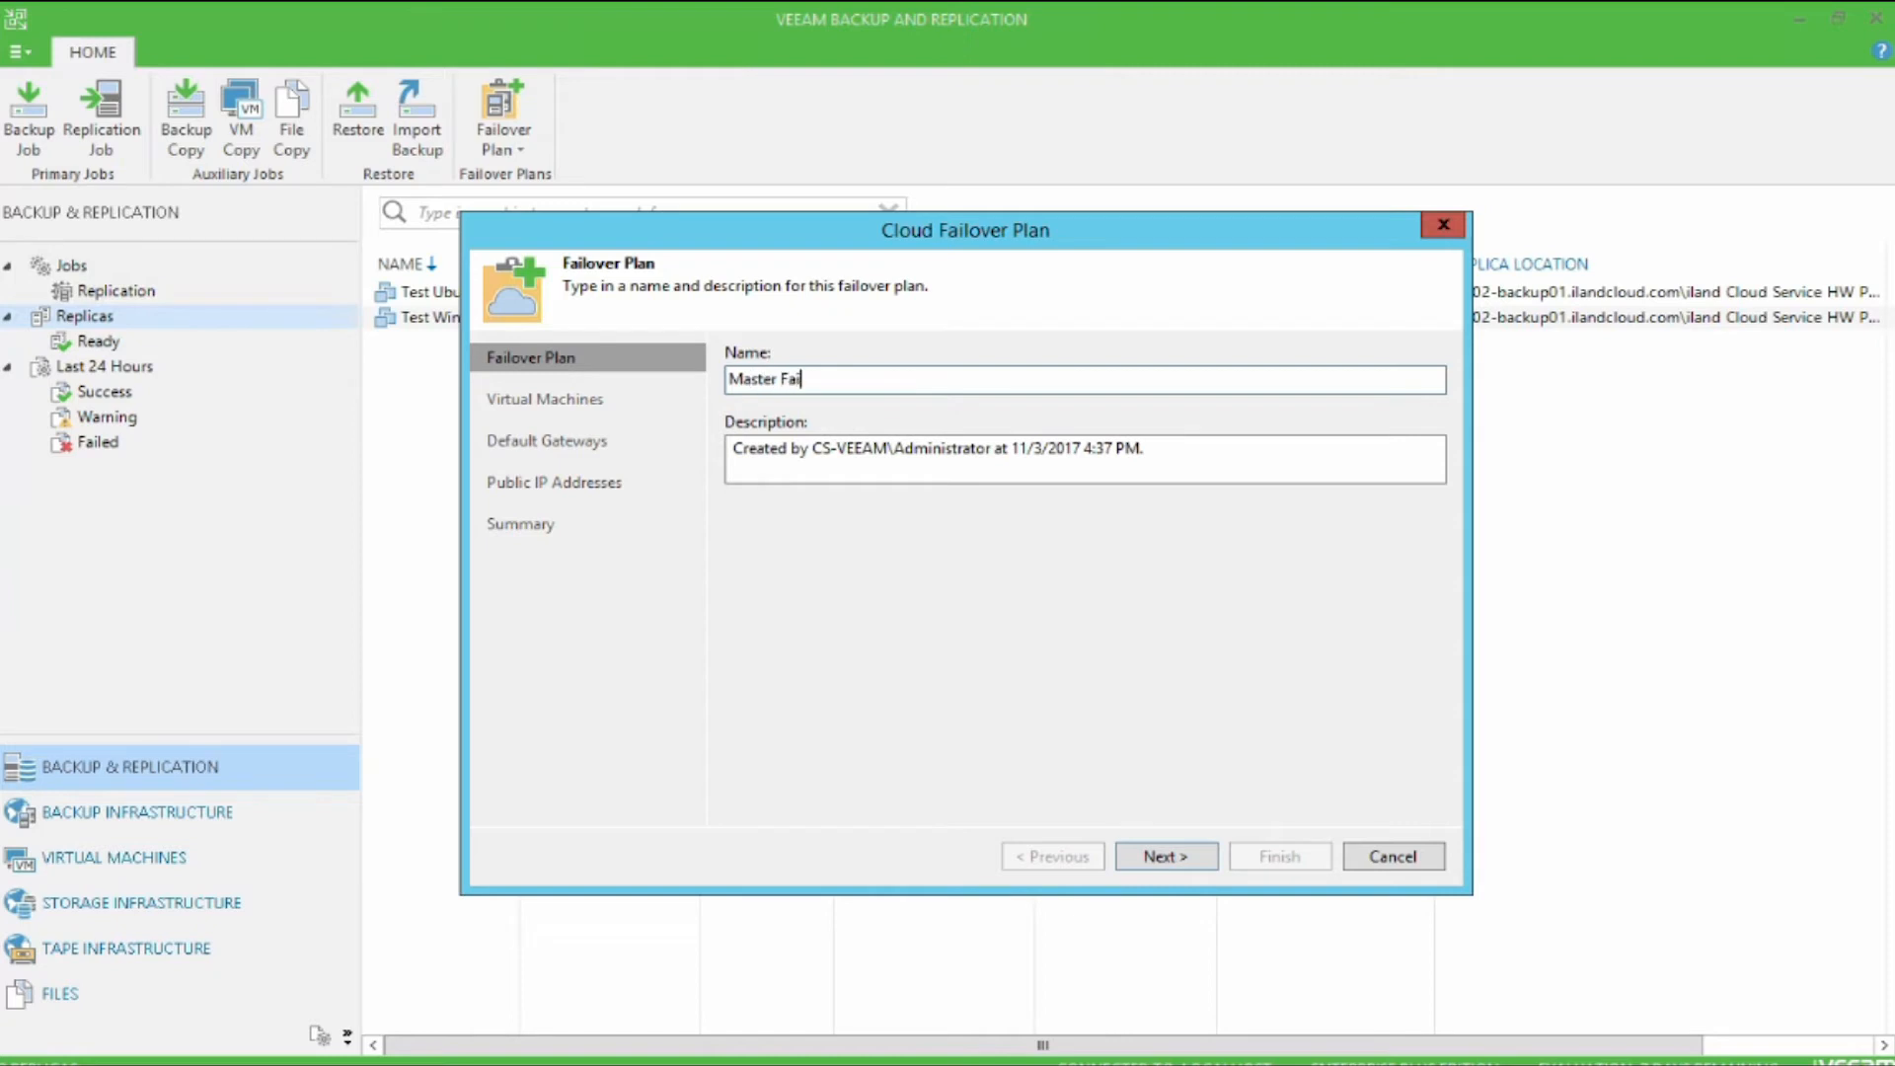
text(lover Plan)
click(1184, 869)
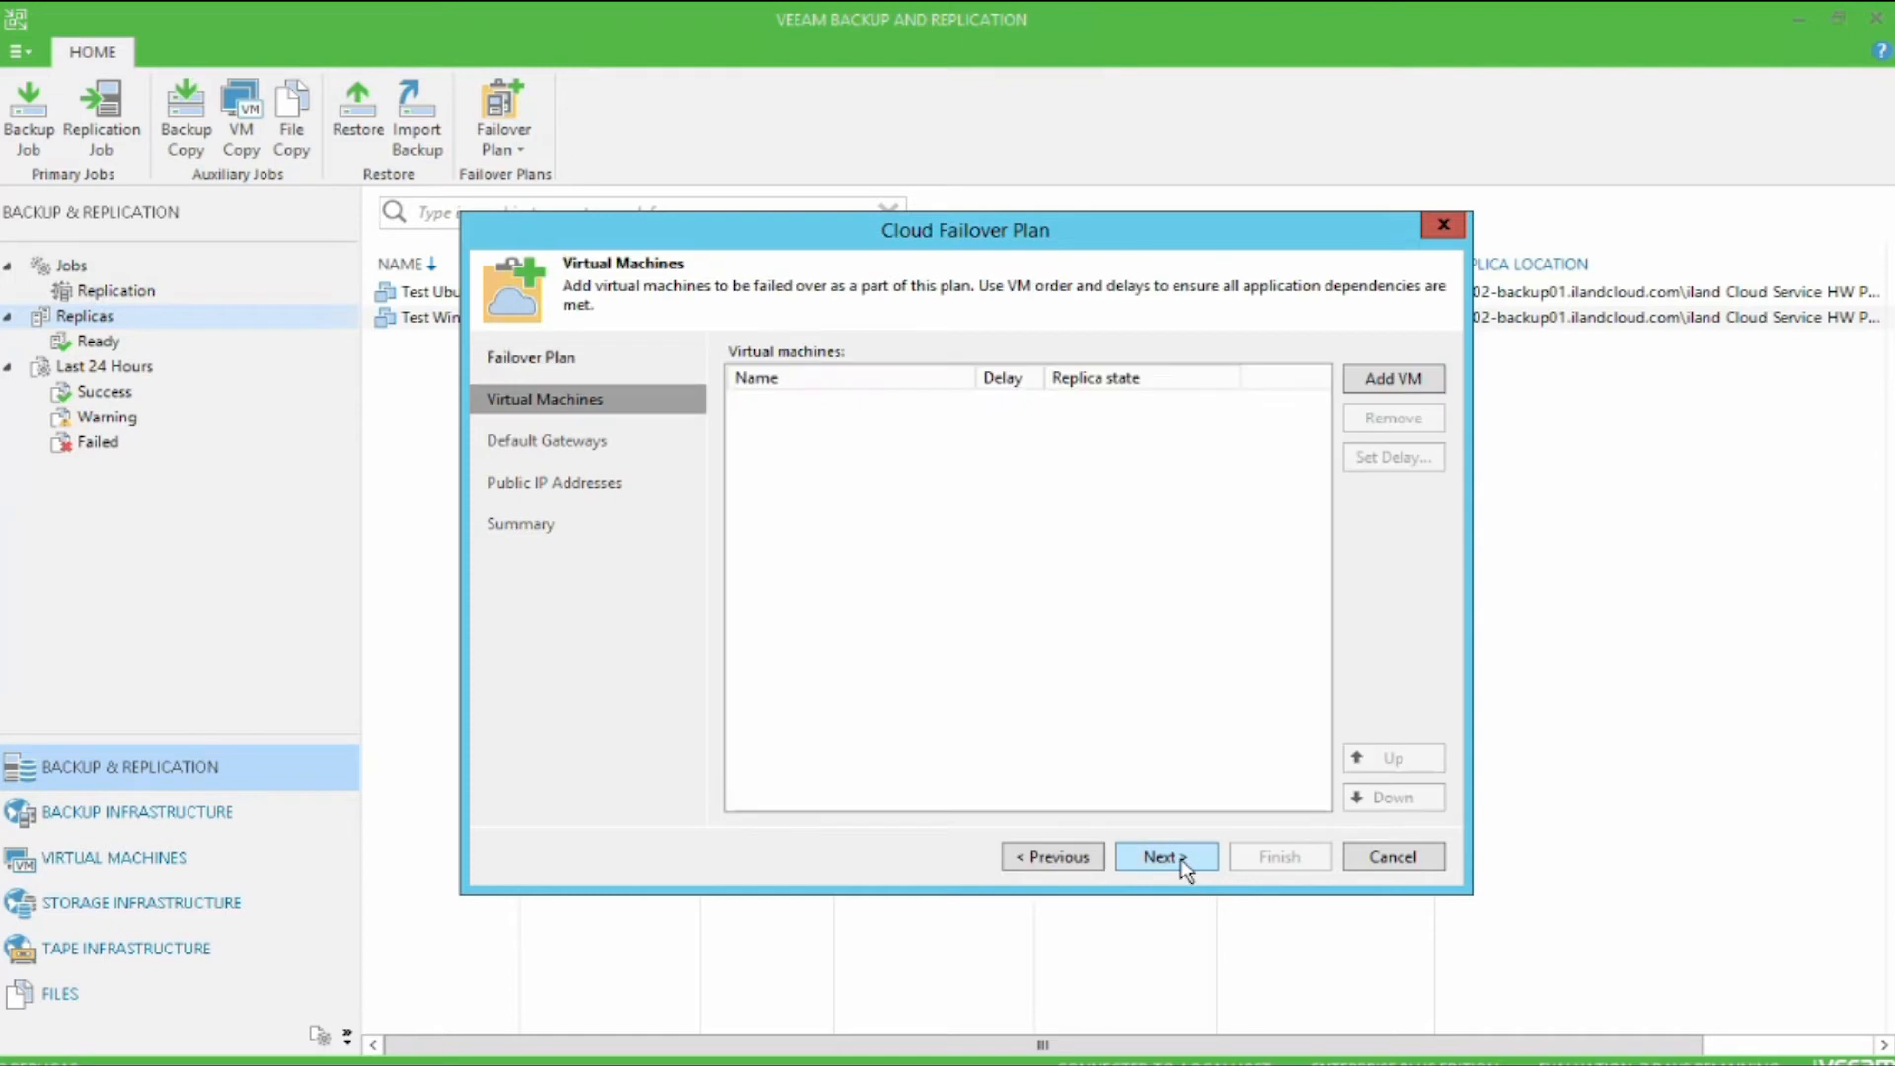
Step: Add the Test Ubuntu and Test Windows replicas to the failover plan through the Test Replication Job and accept the VM list
click(1431, 385)
click(649, 318)
click(831, 320)
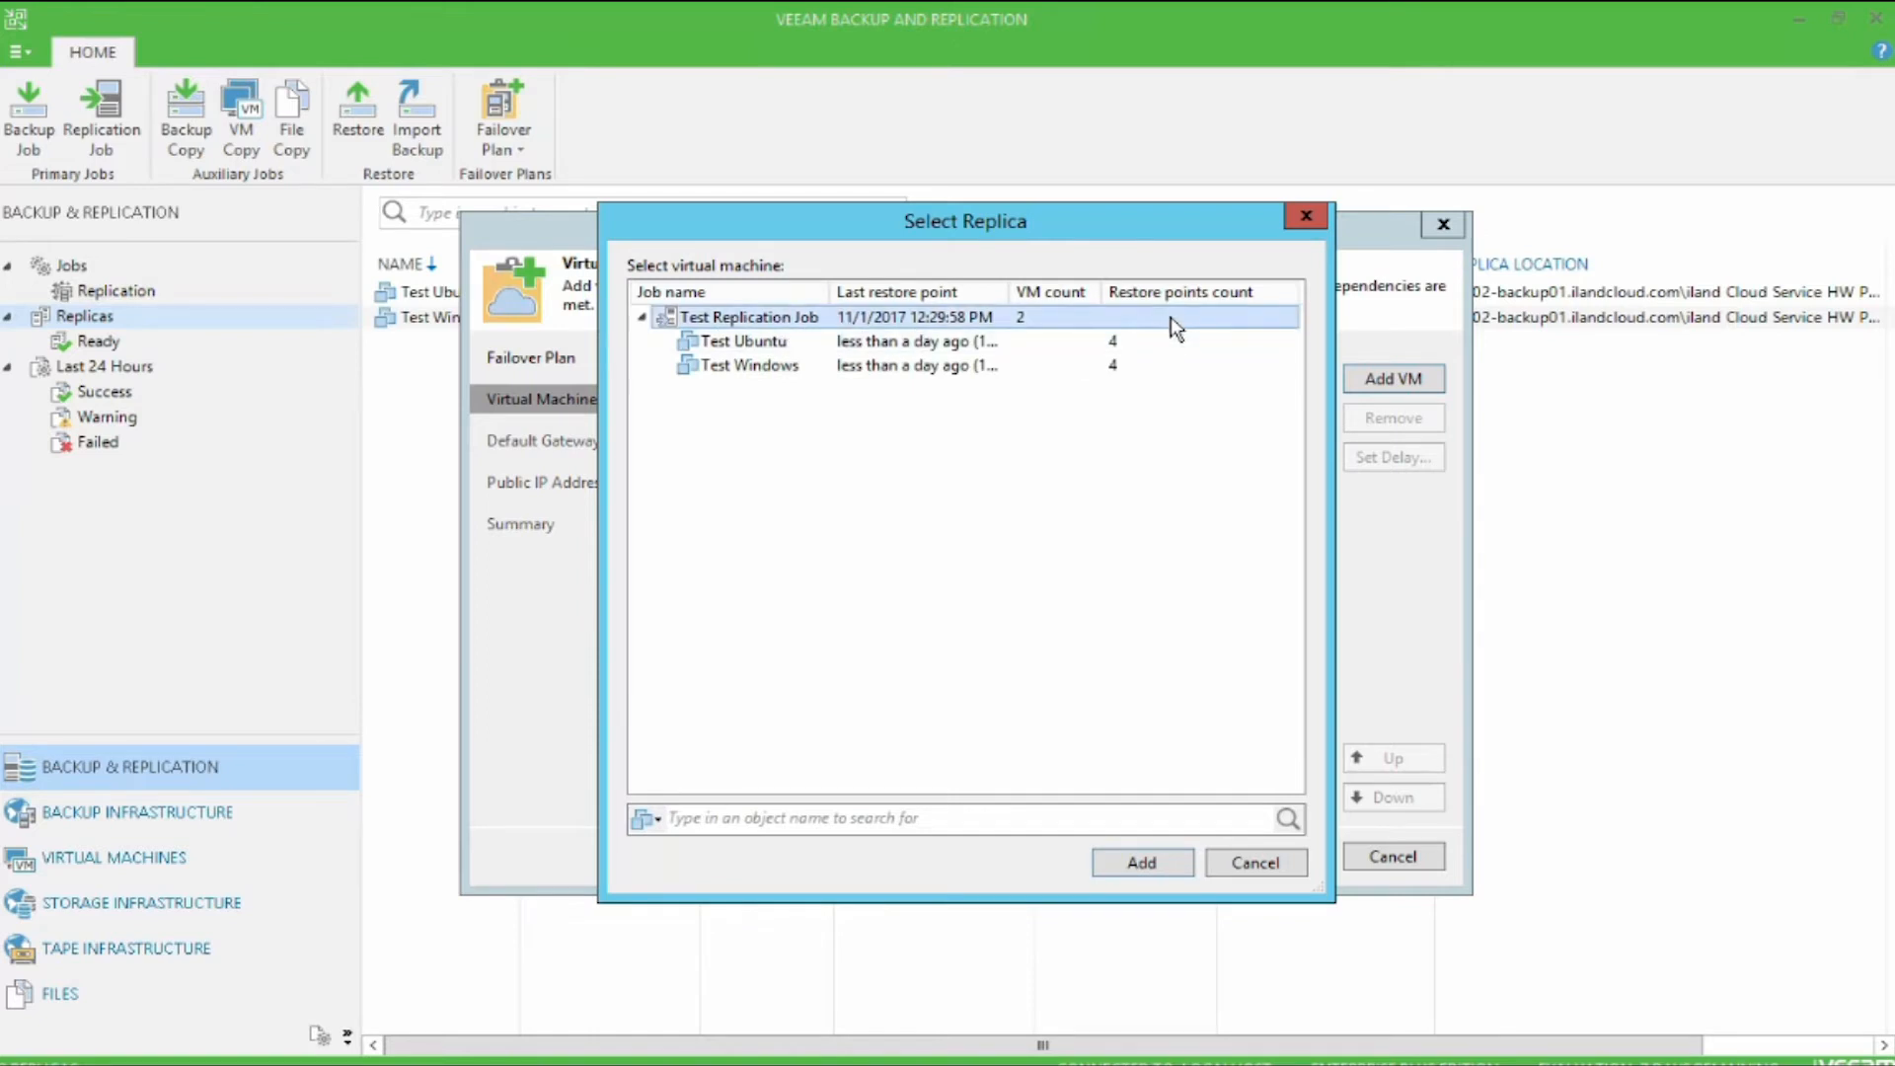
click(1132, 343)
click(1129, 374)
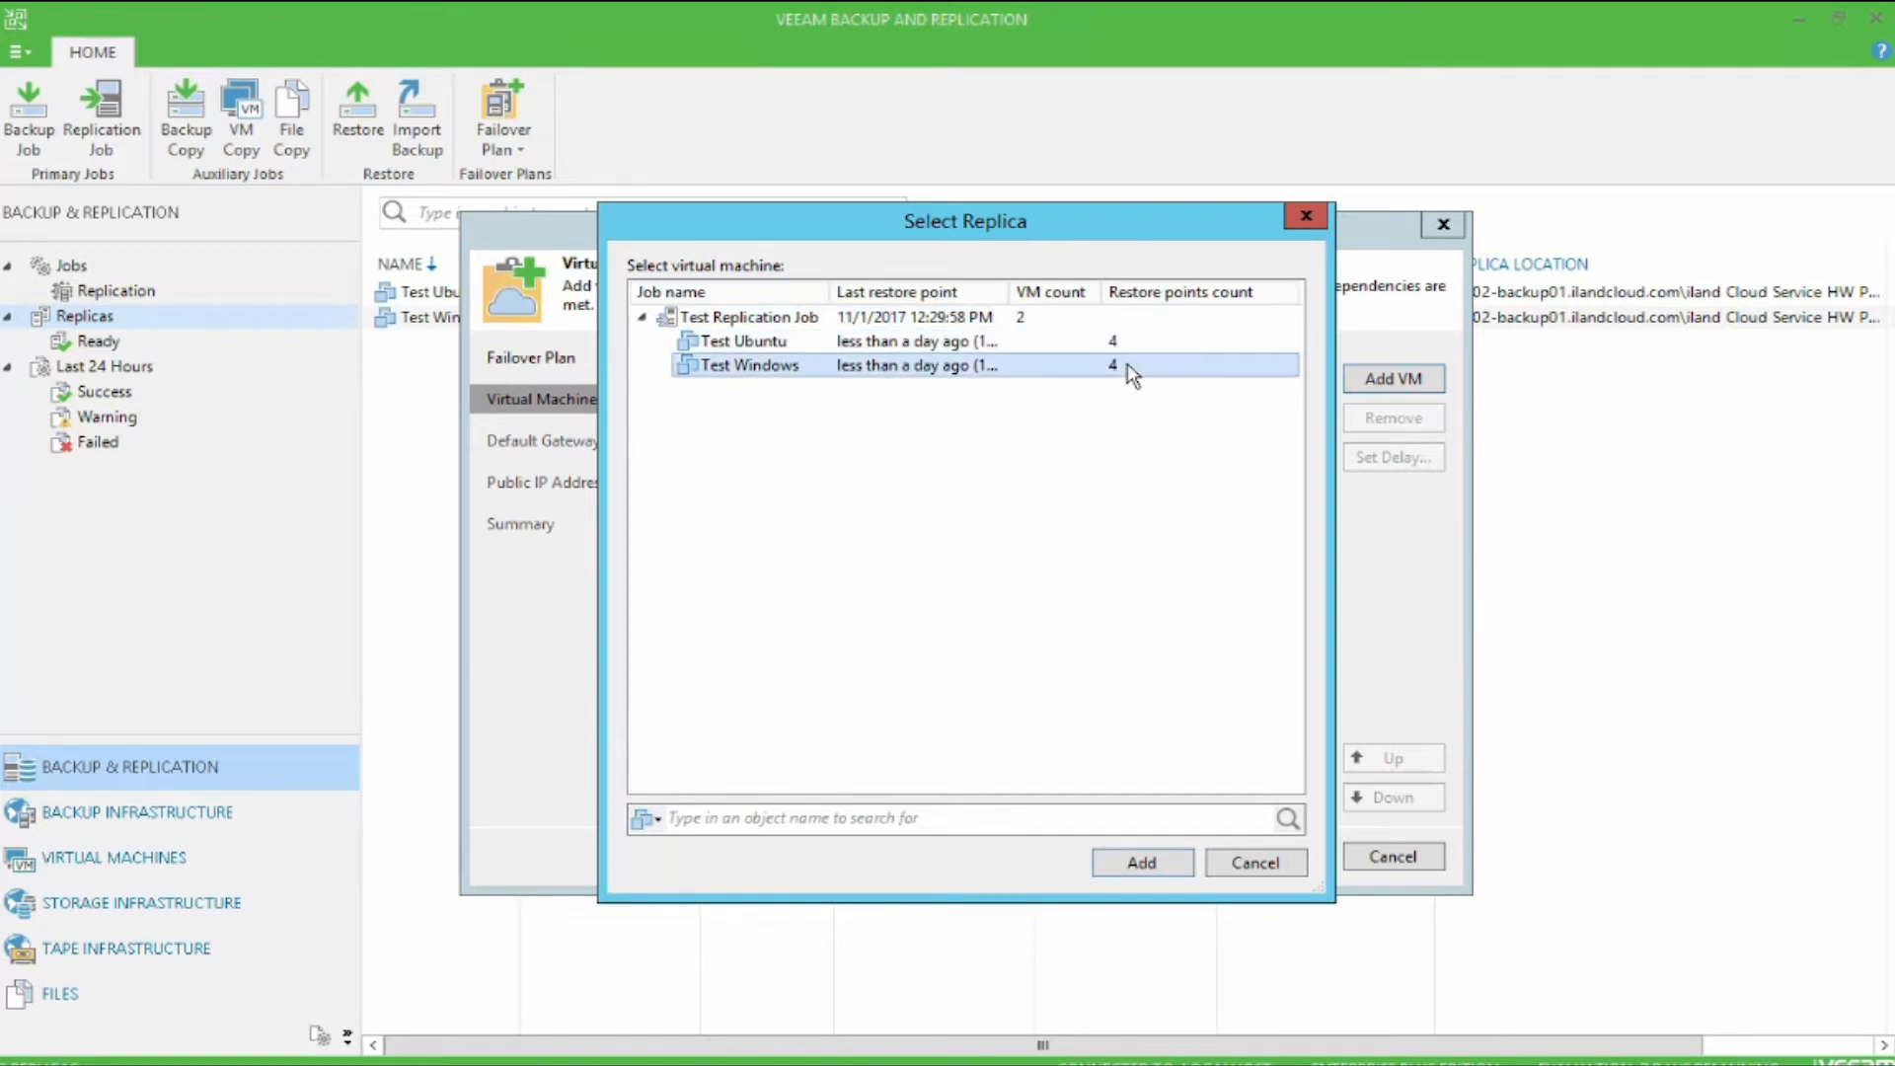
ctrl+click(1135, 343)
click(1143, 318)
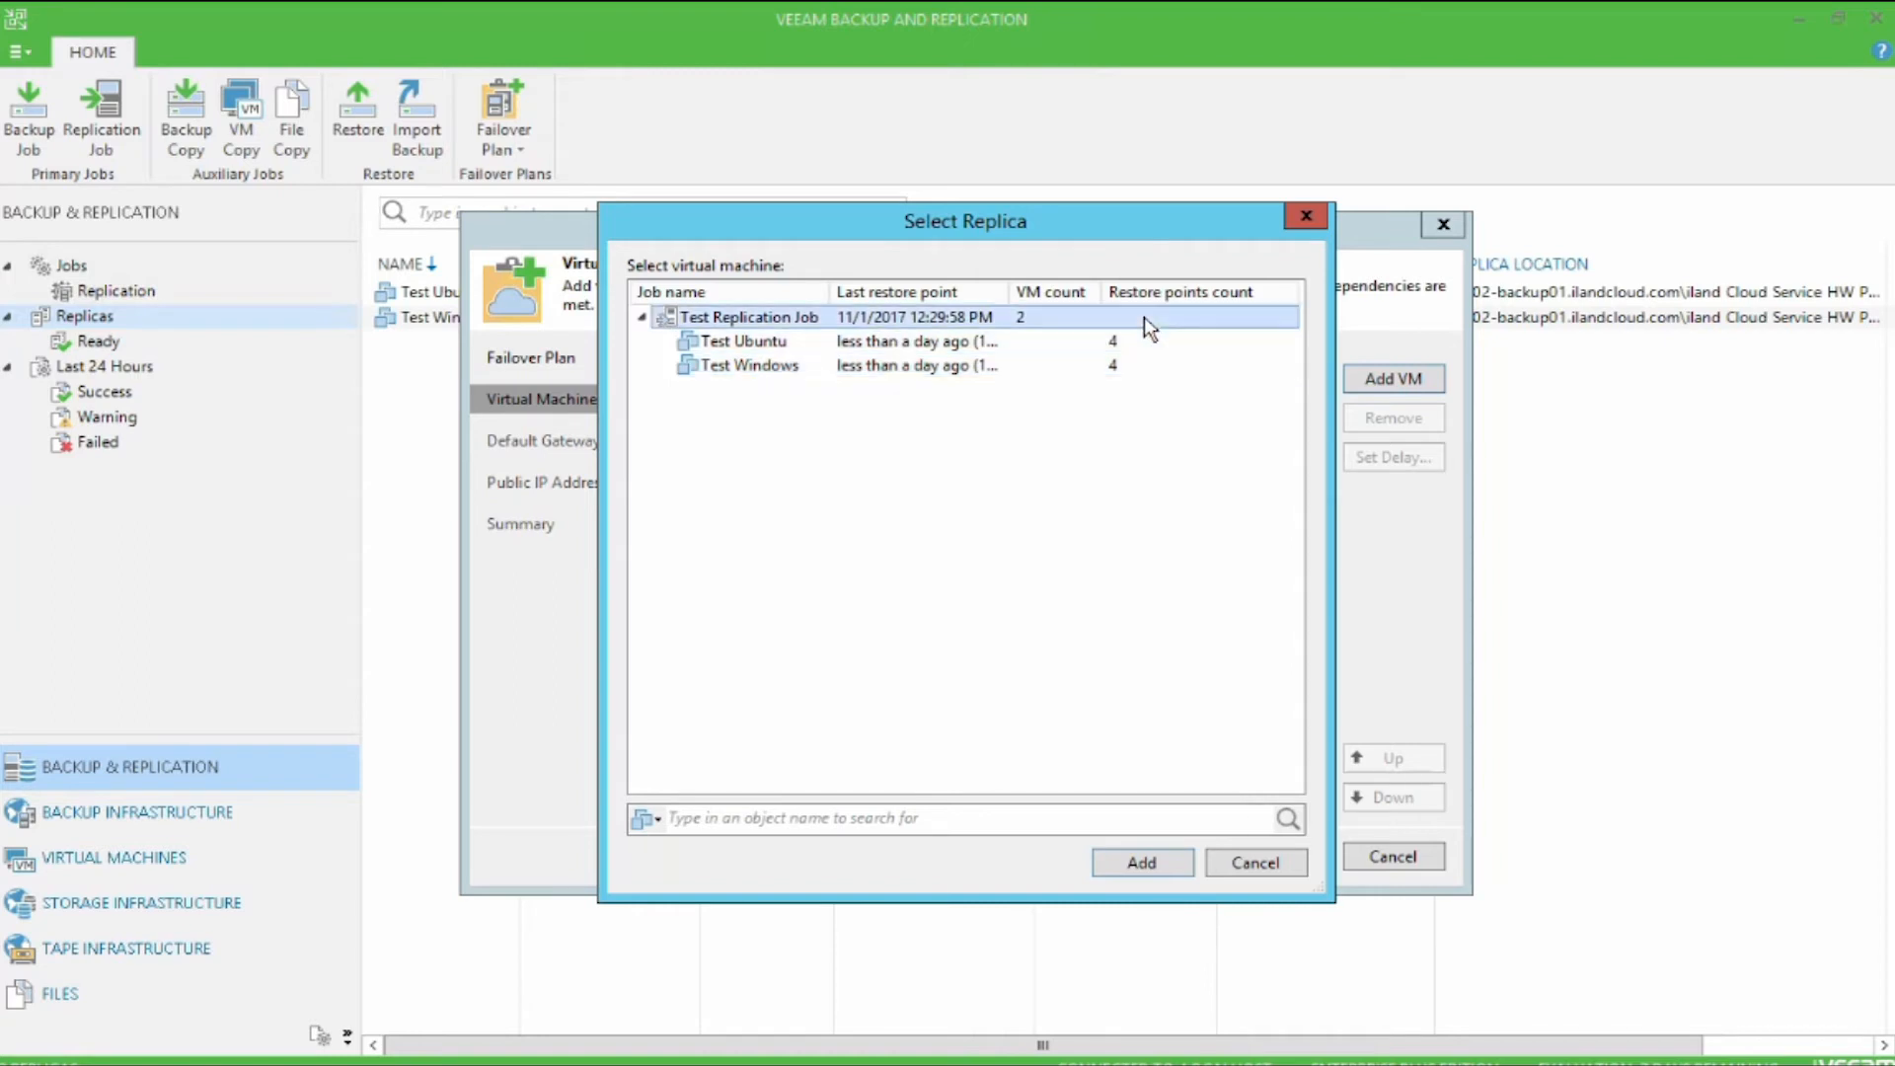
click(1179, 861)
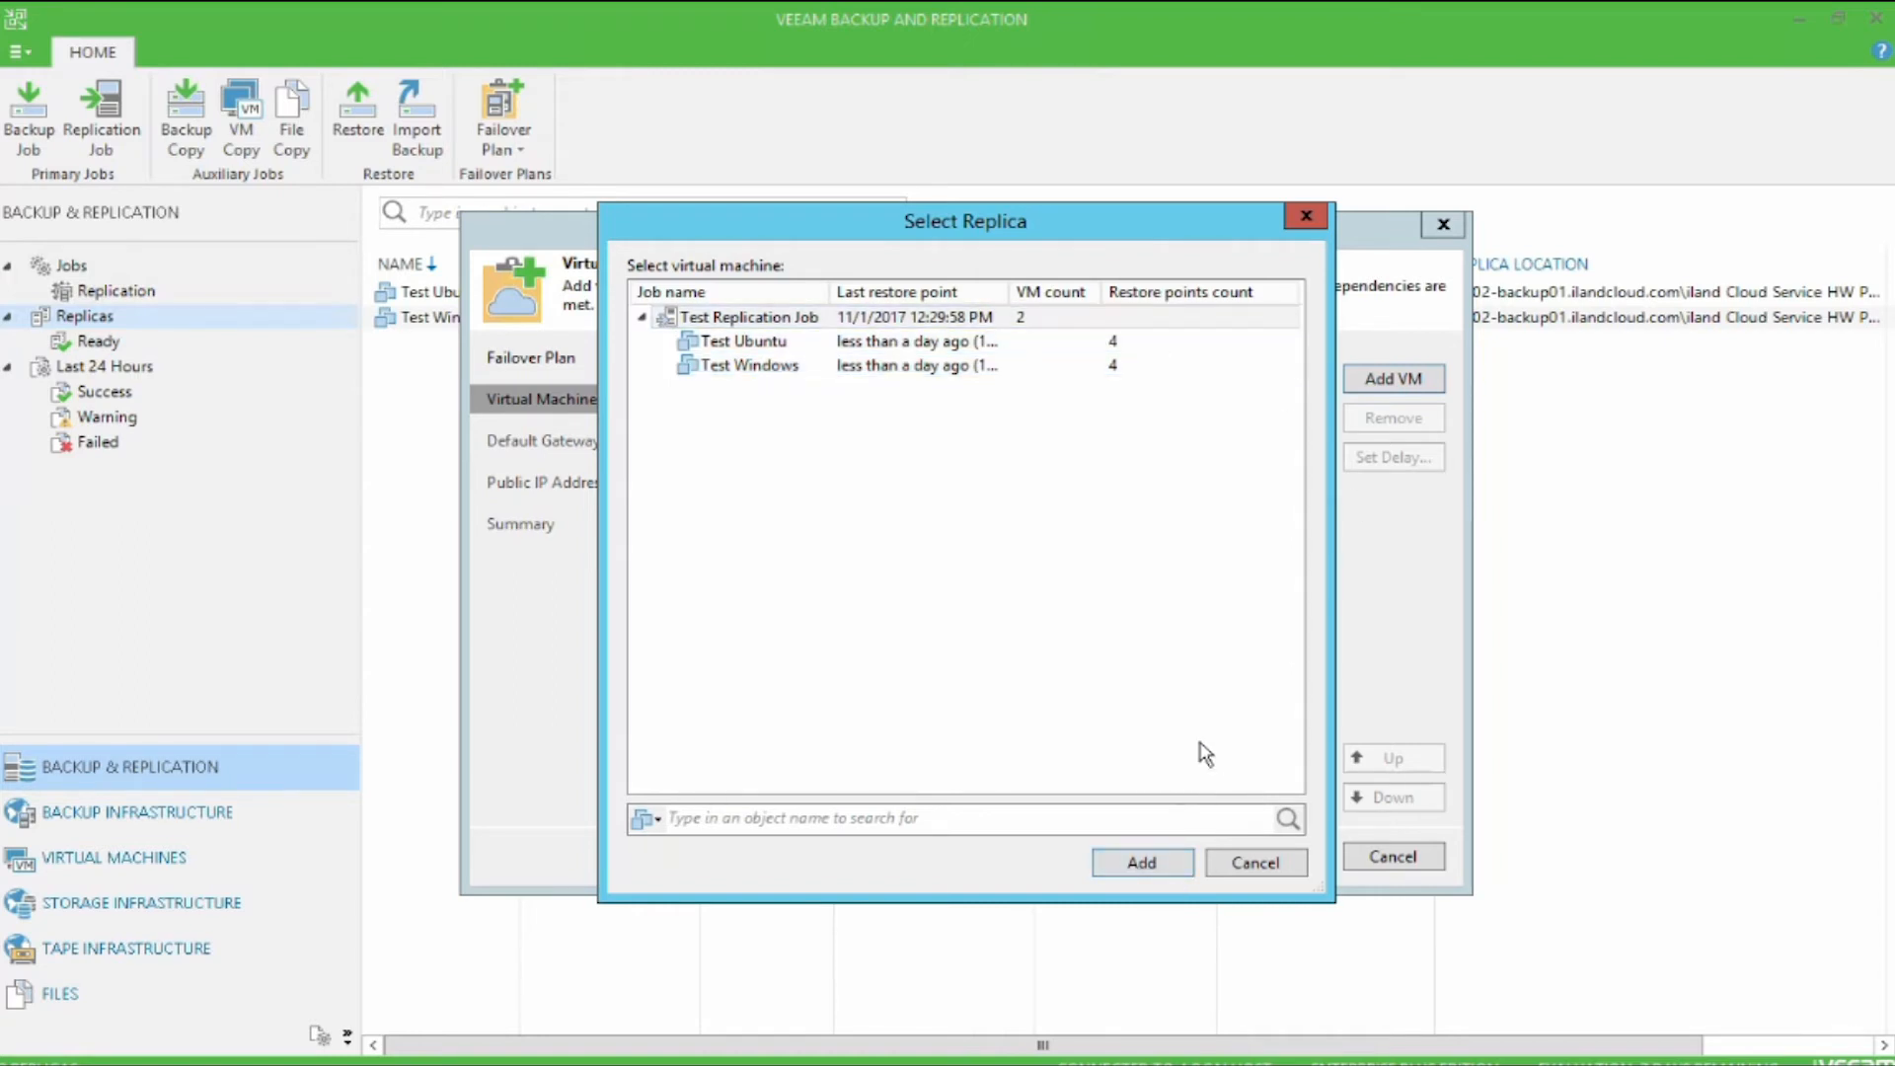
click(1184, 863)
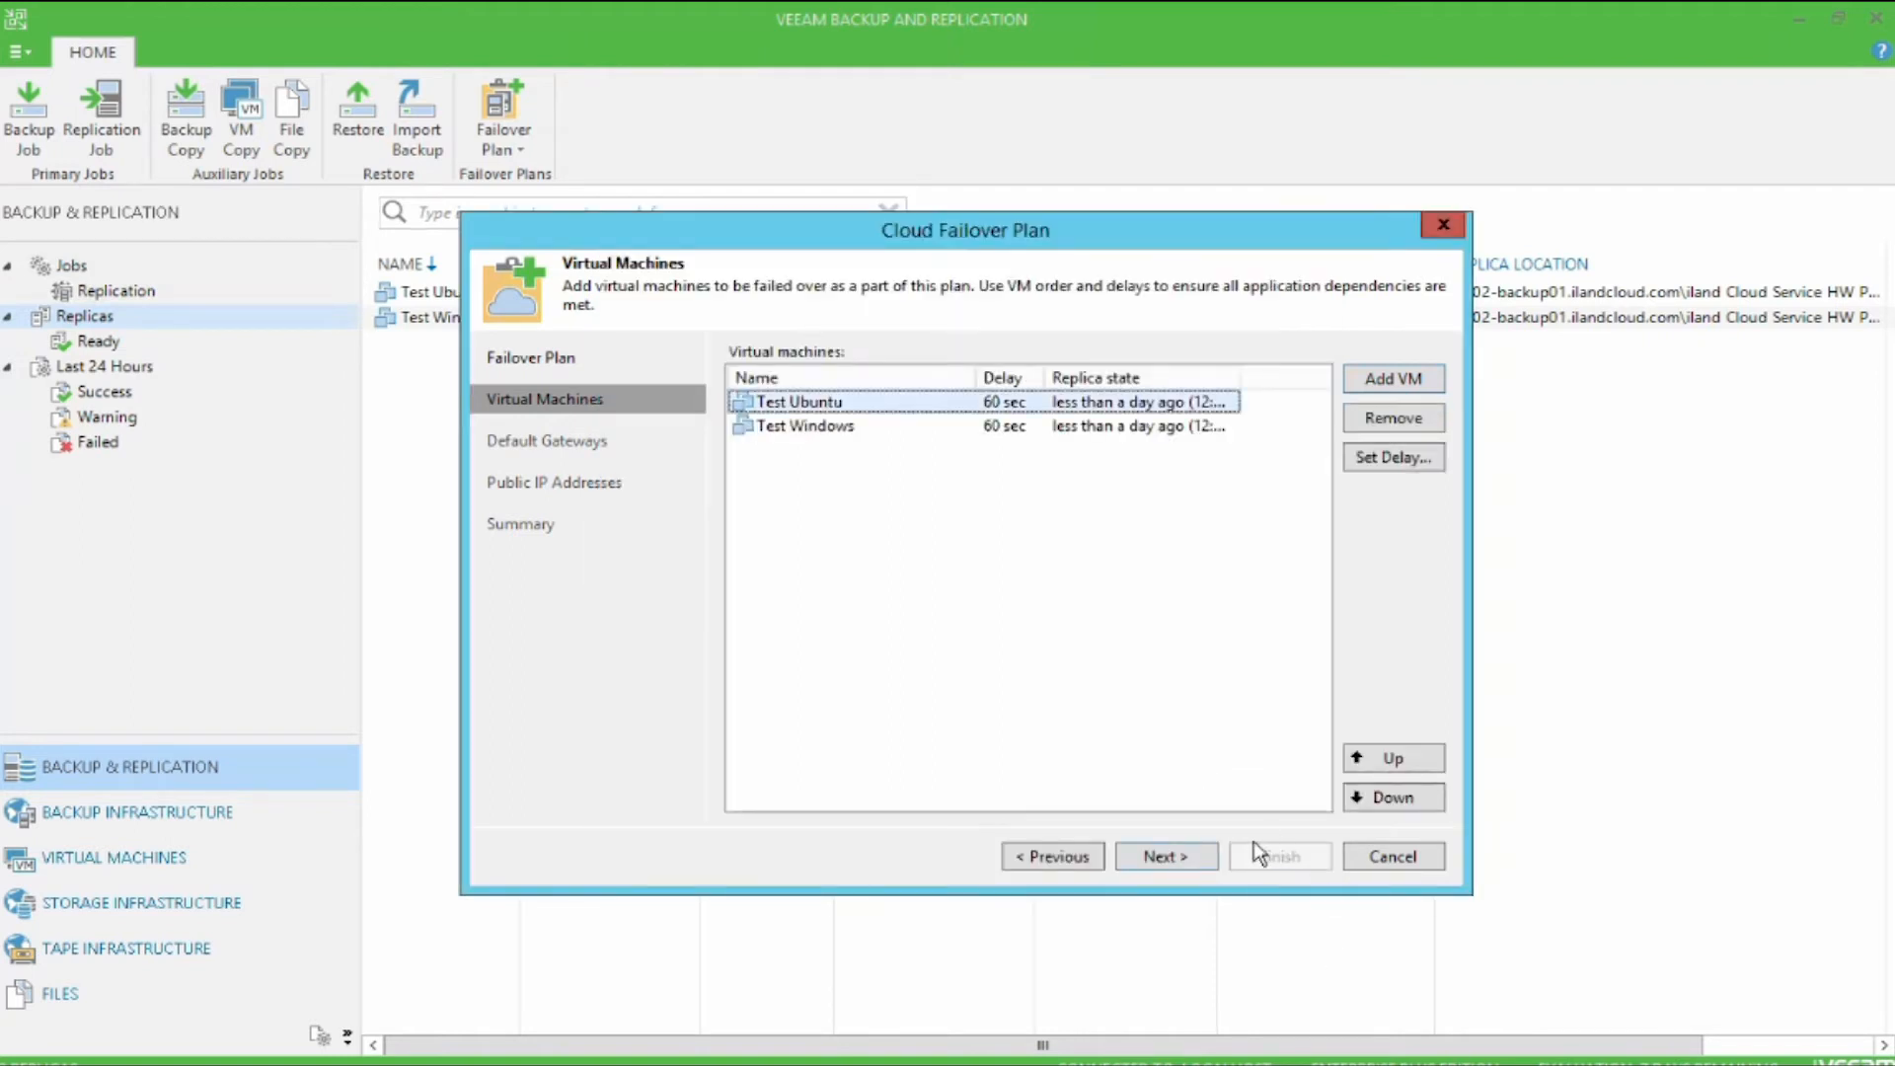
click(1199, 859)
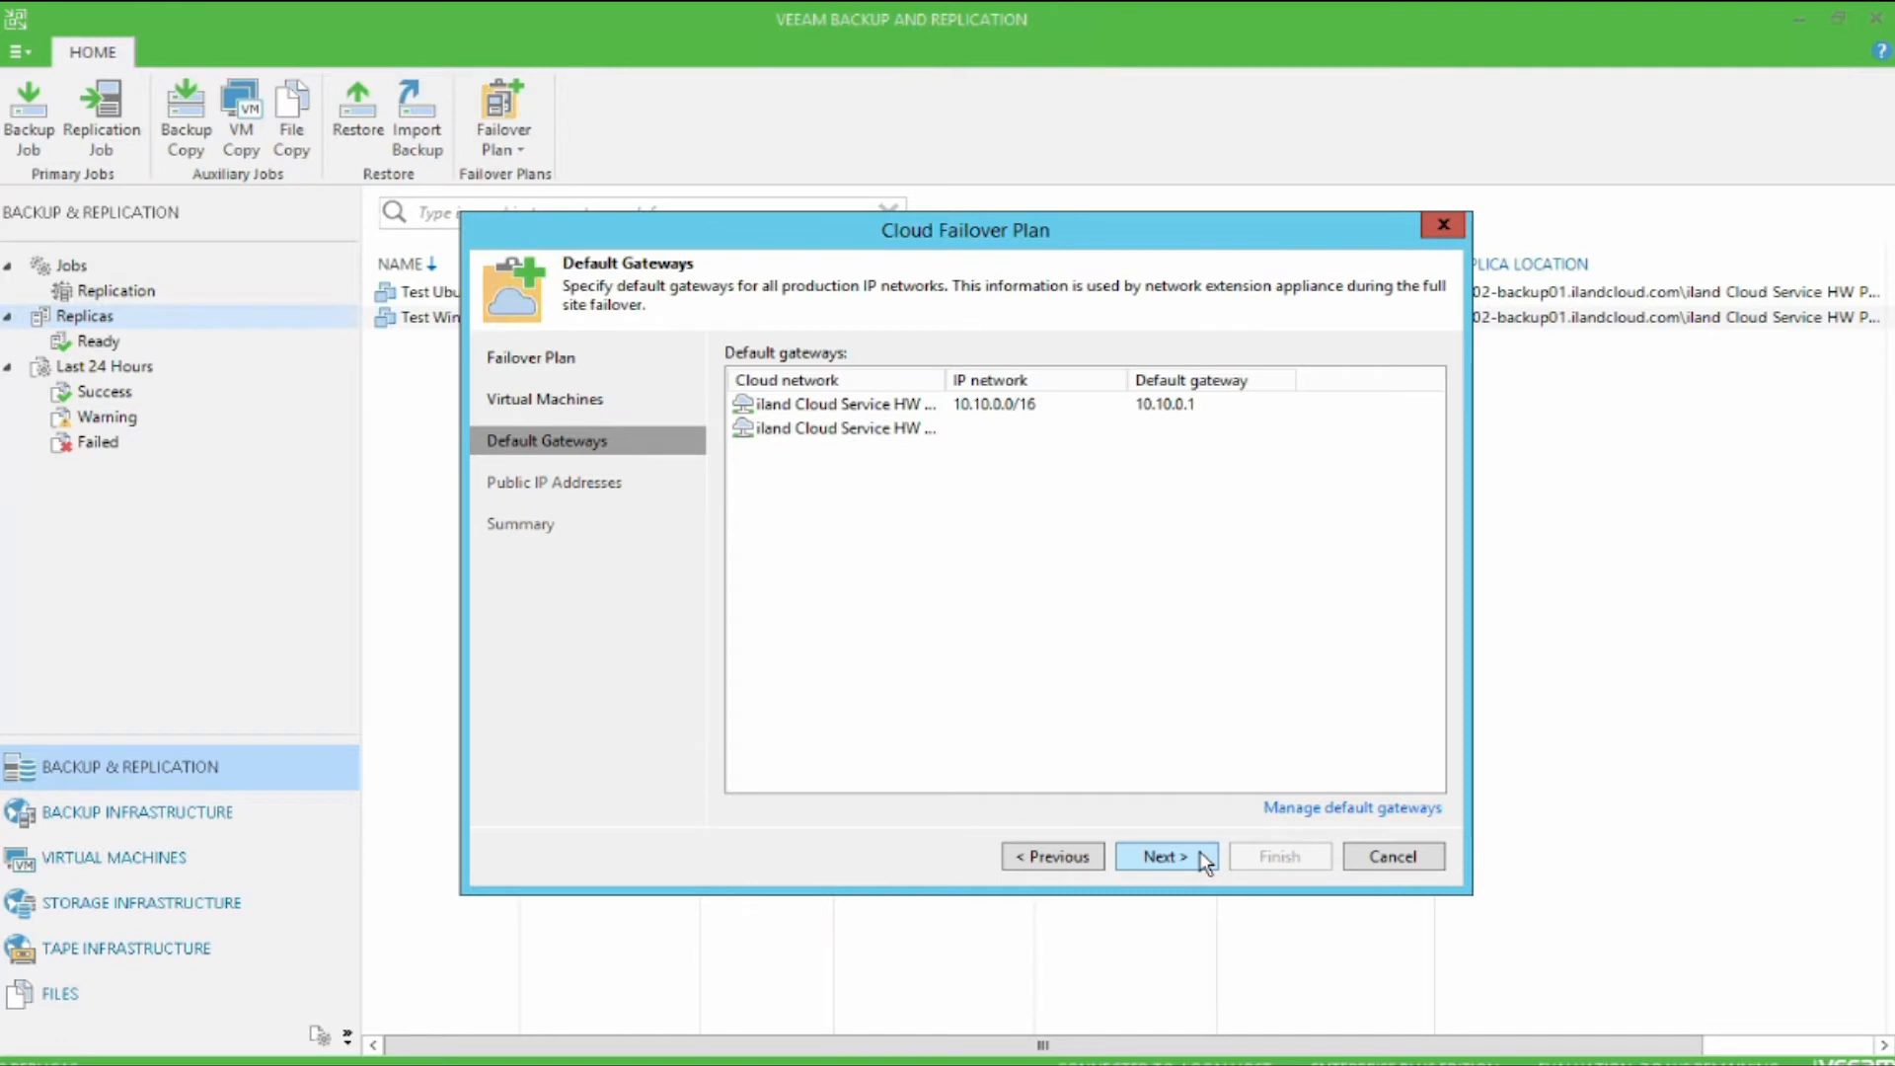
Step: Review the default gateways of both cloud networks and the option to route traffic between them
click(1080, 406)
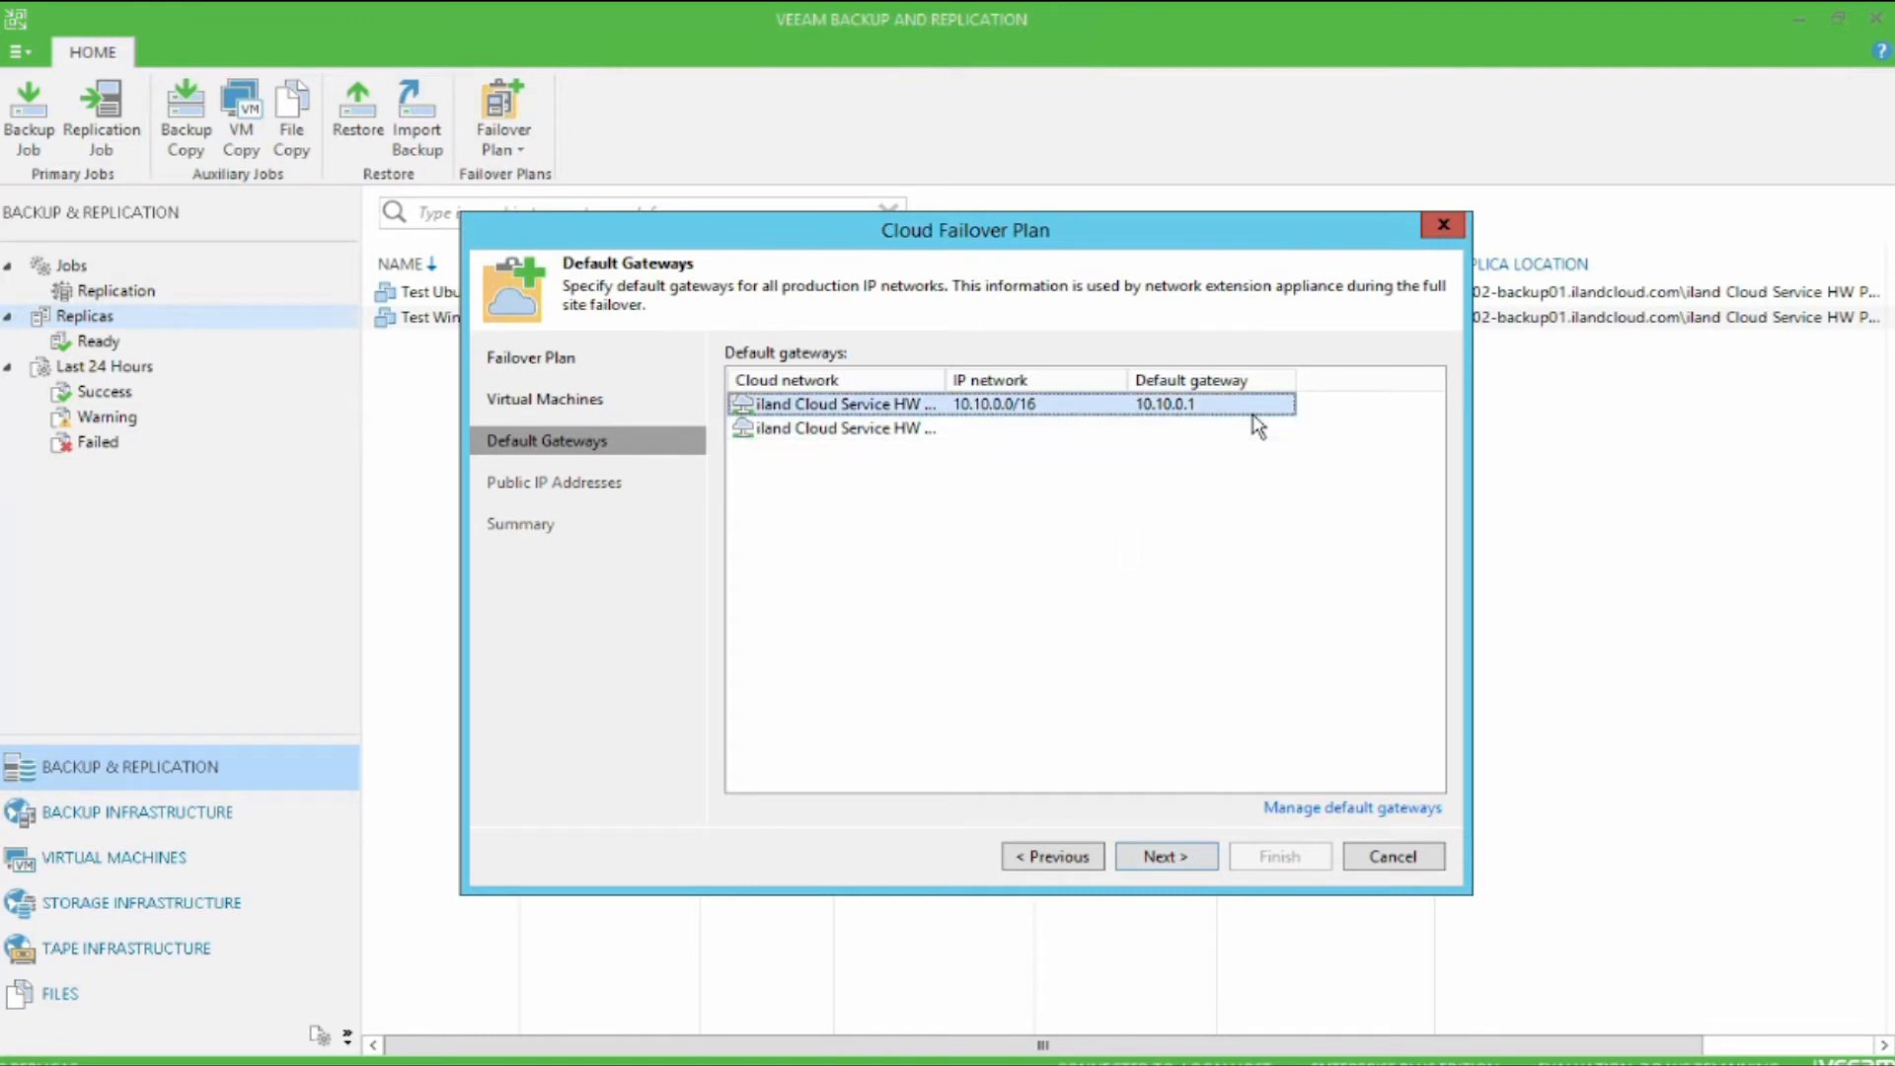
click(1372, 811)
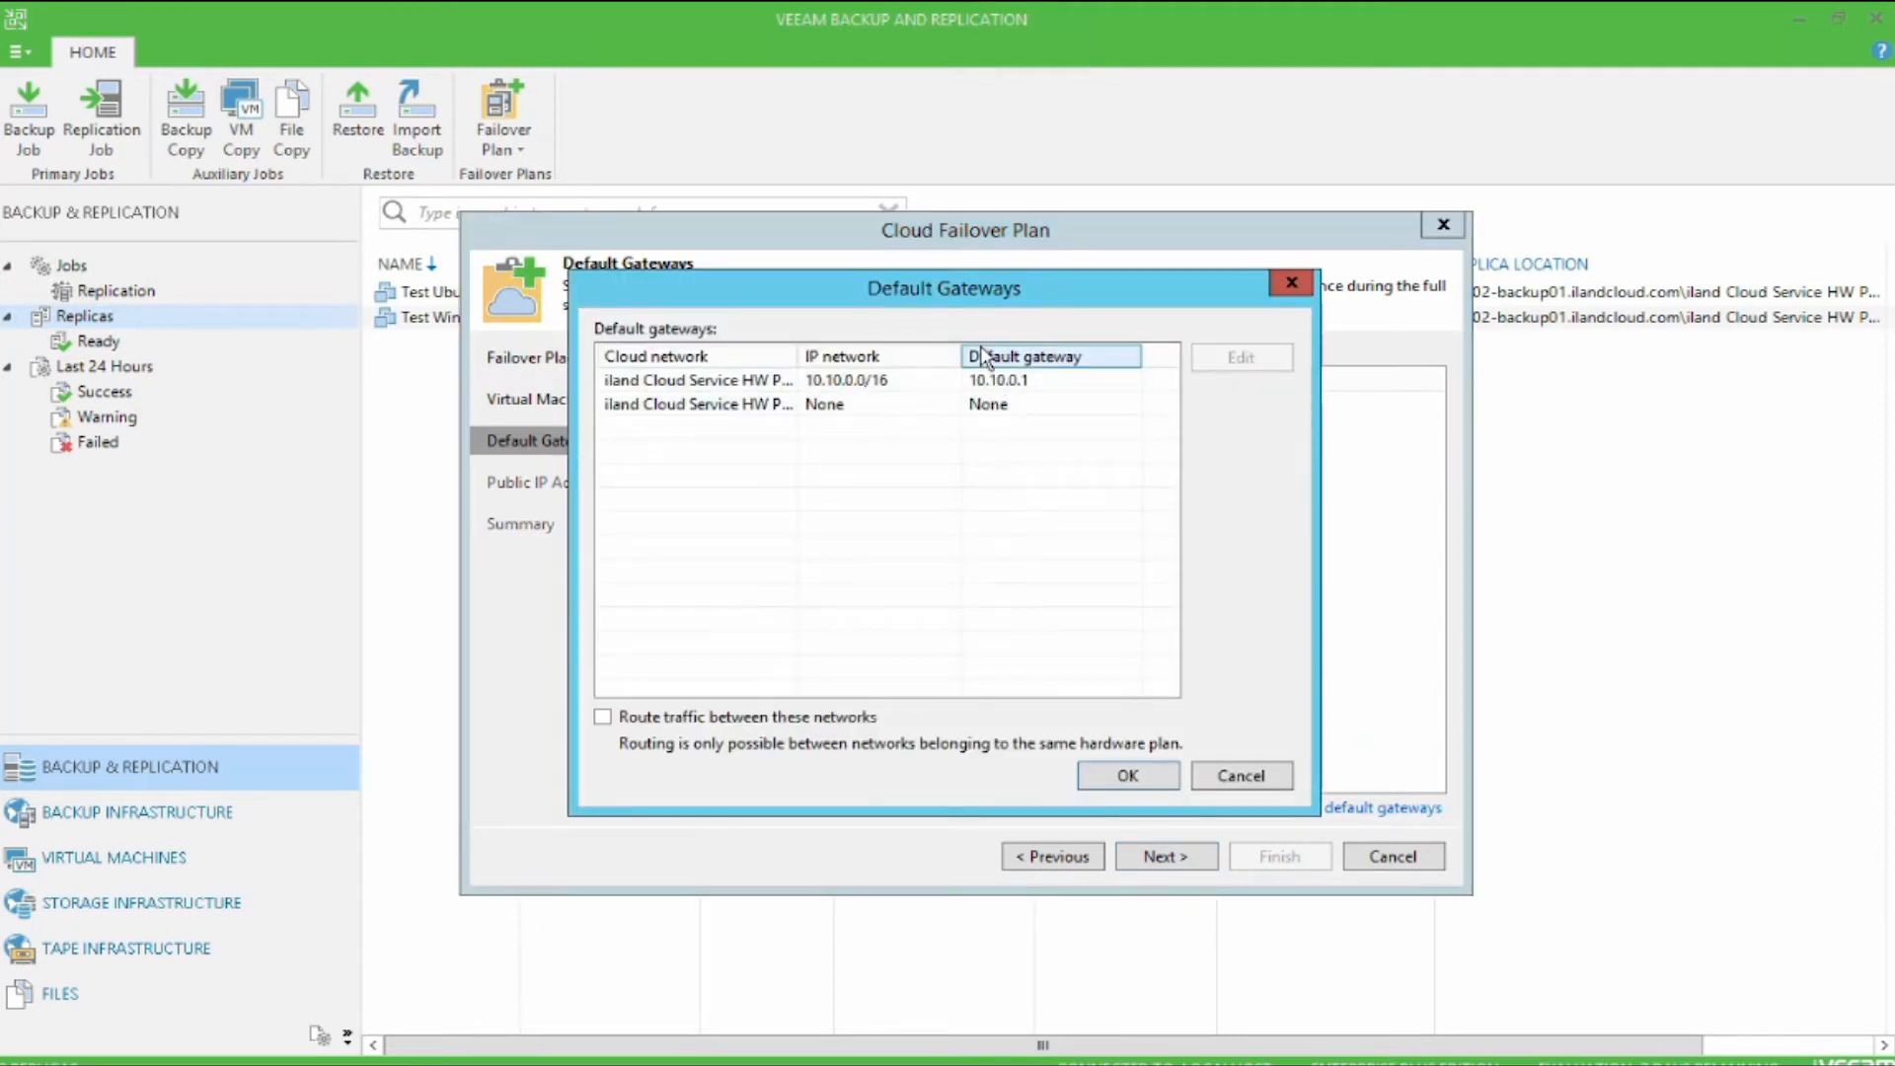
drag(797, 356, 940, 354)
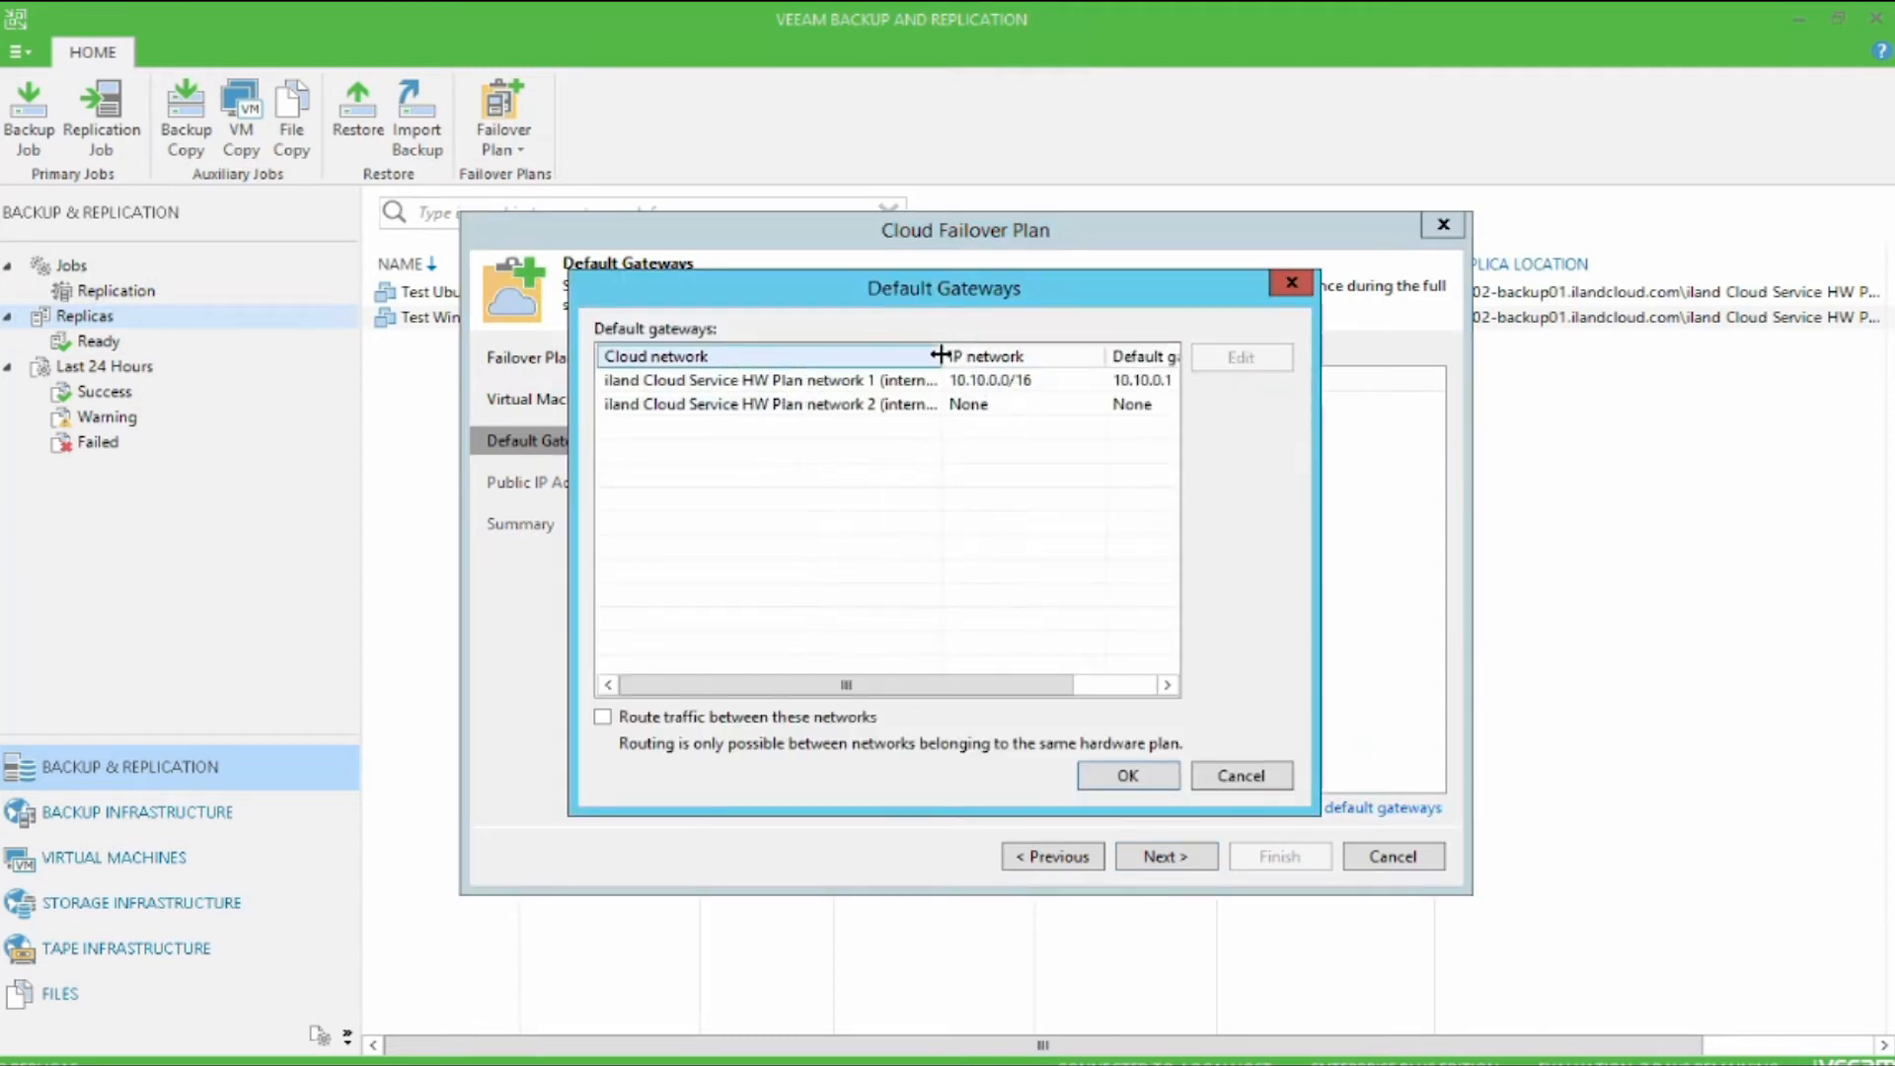
click(886, 718)
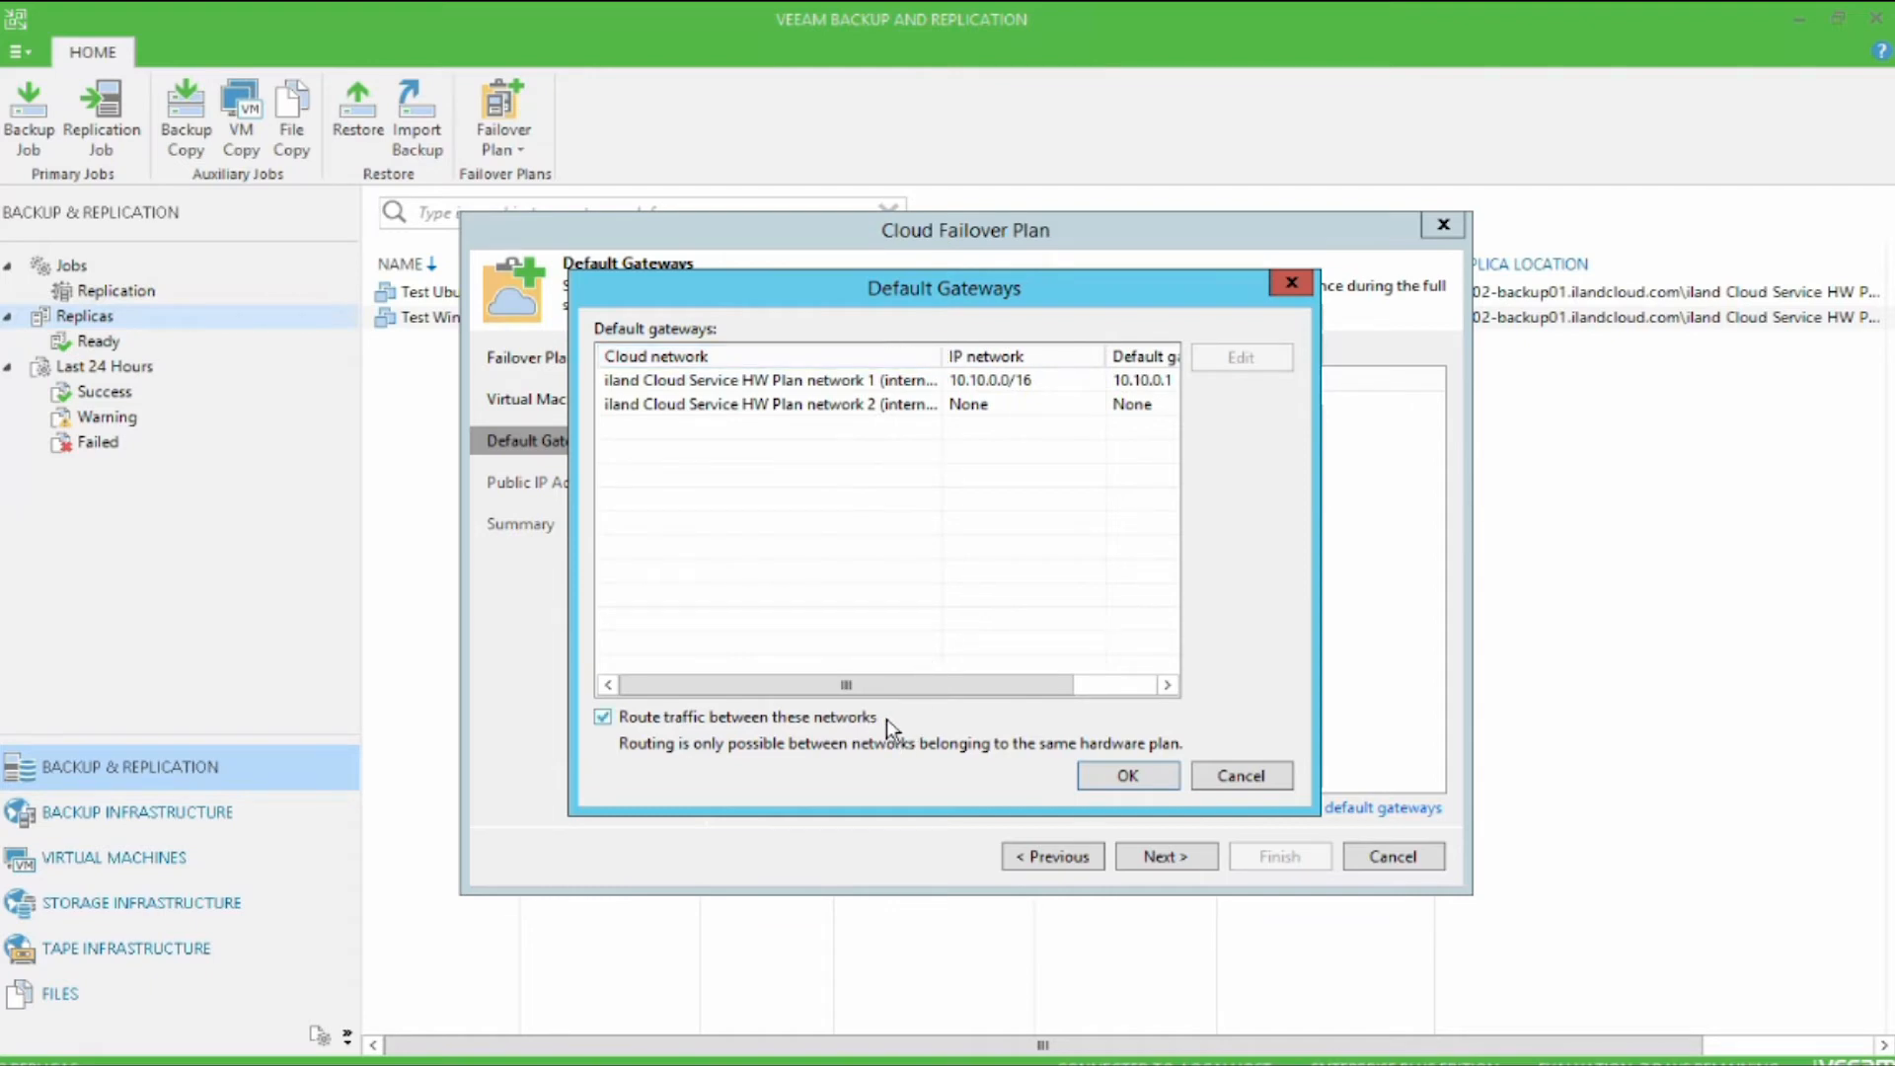
click(887, 718)
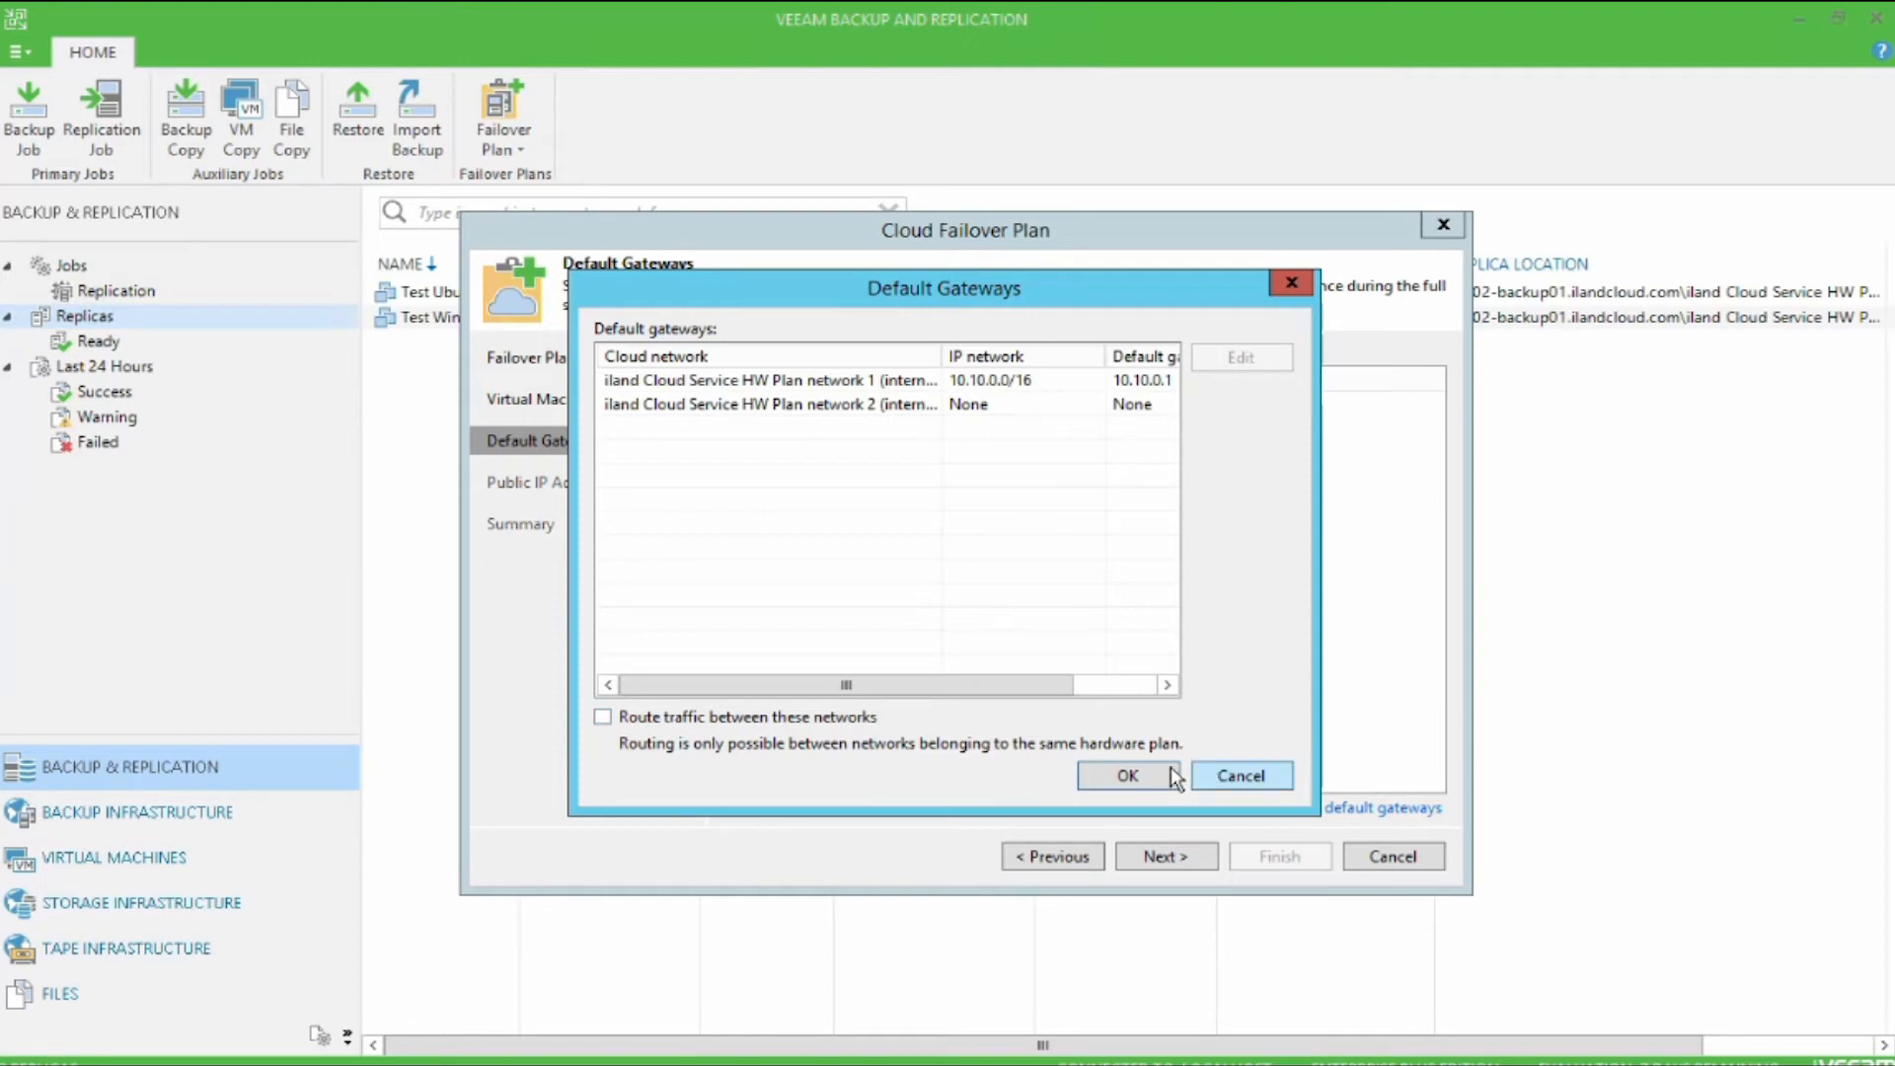
click(1140, 775)
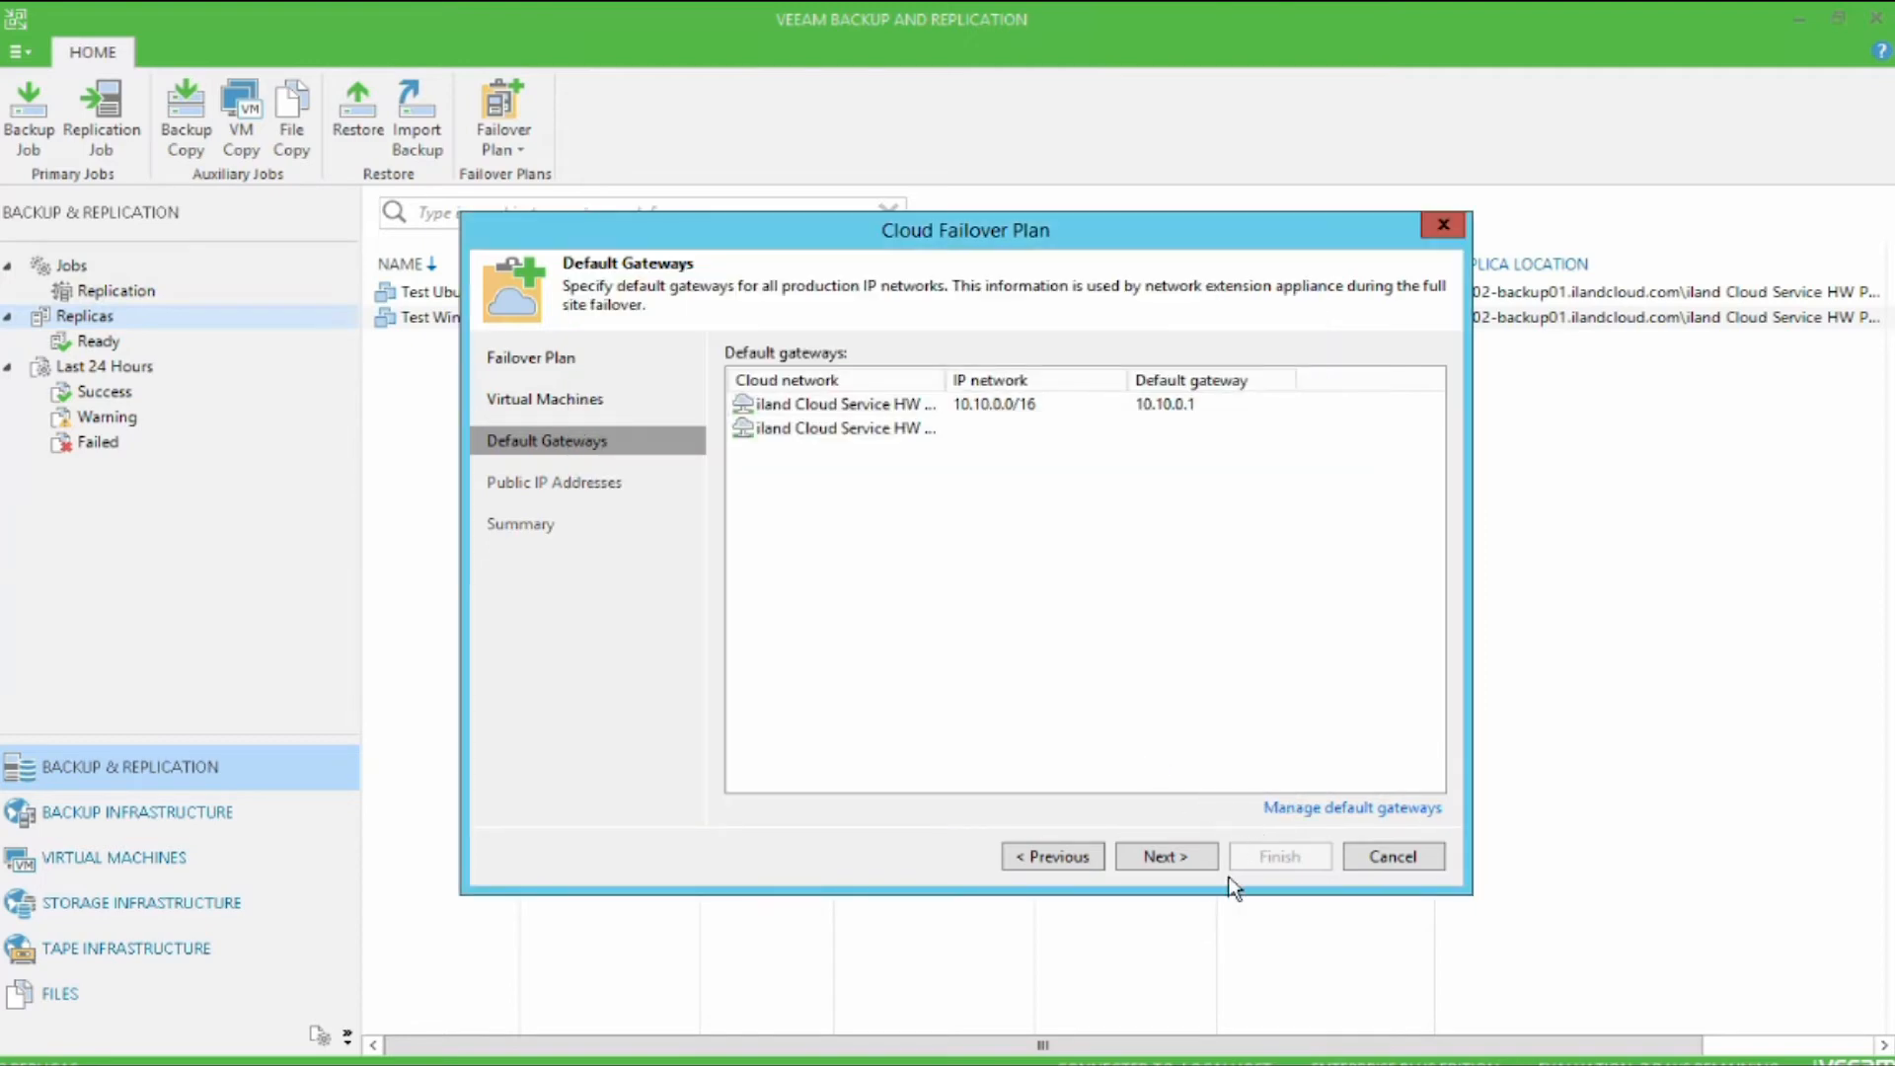
Step: Enable public IP address assignment for full site failover and start a mapping rule for the Test Windows replica
click(1205, 858)
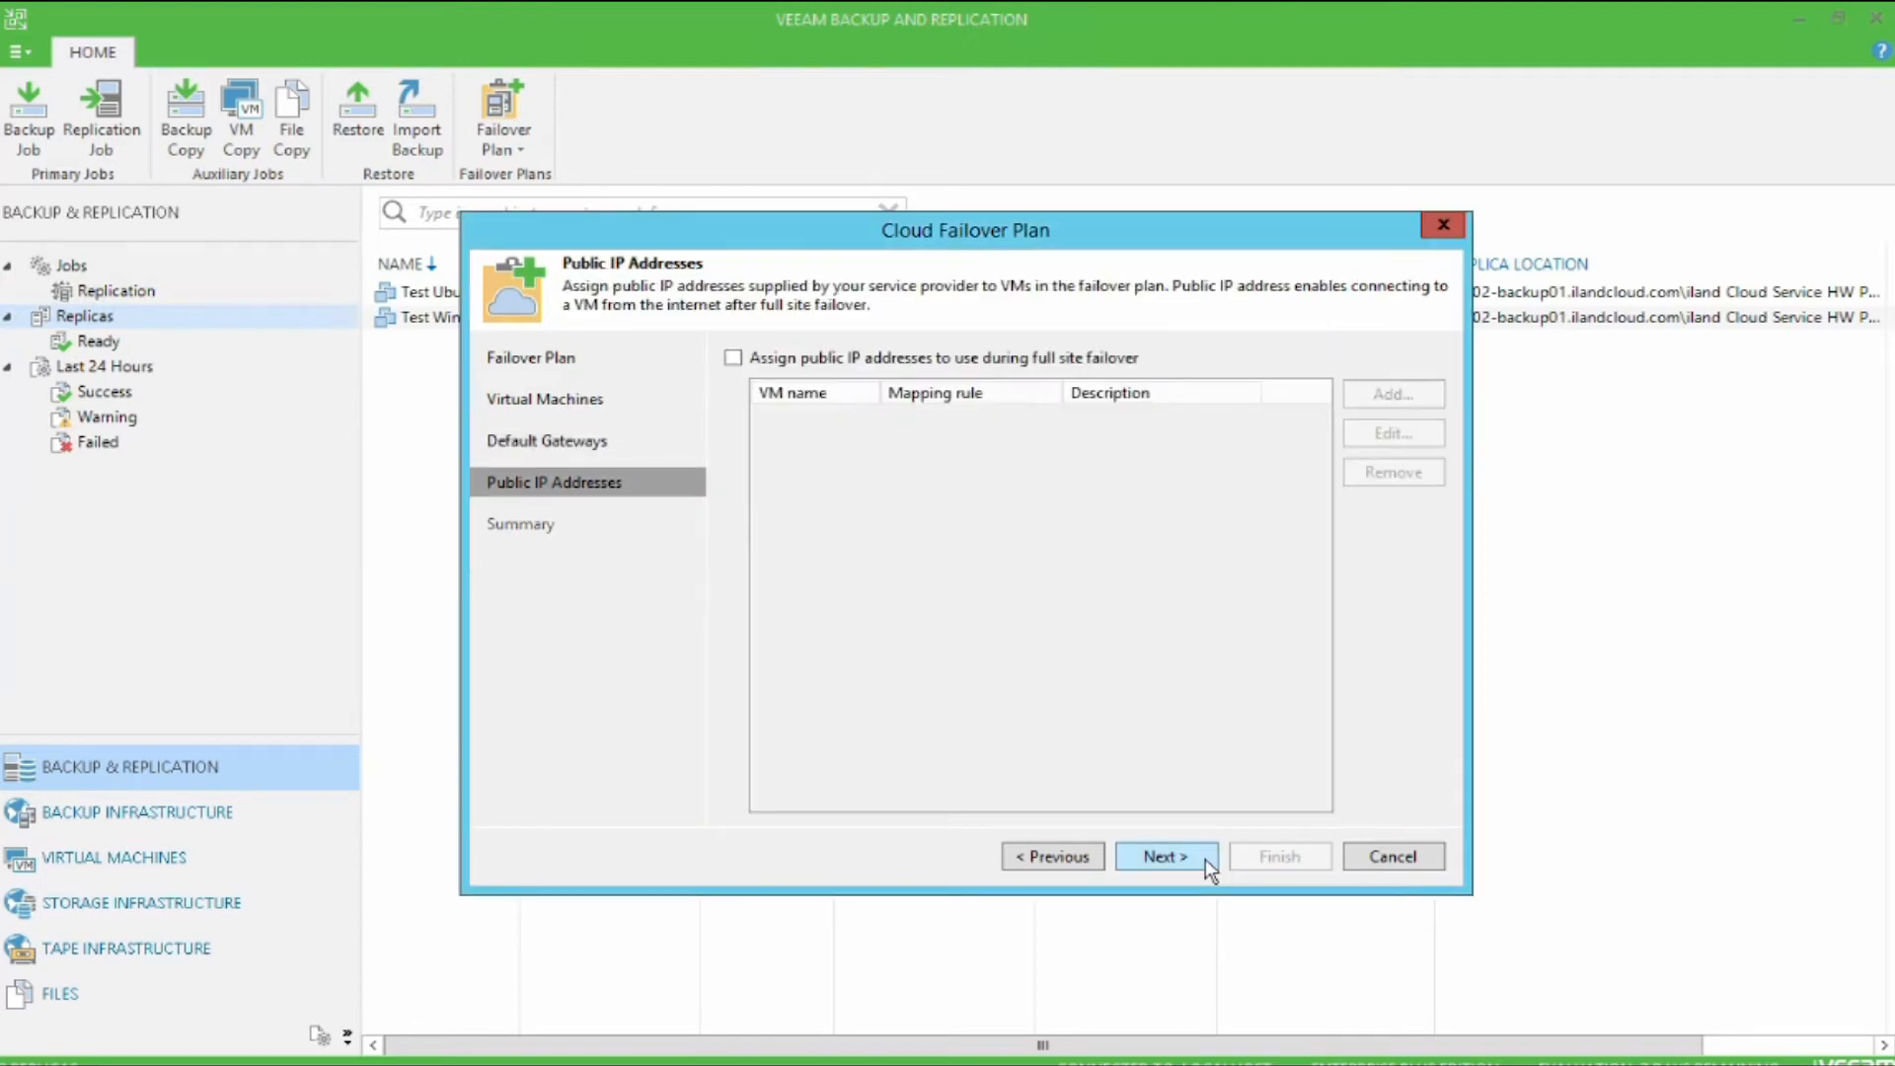
click(1132, 361)
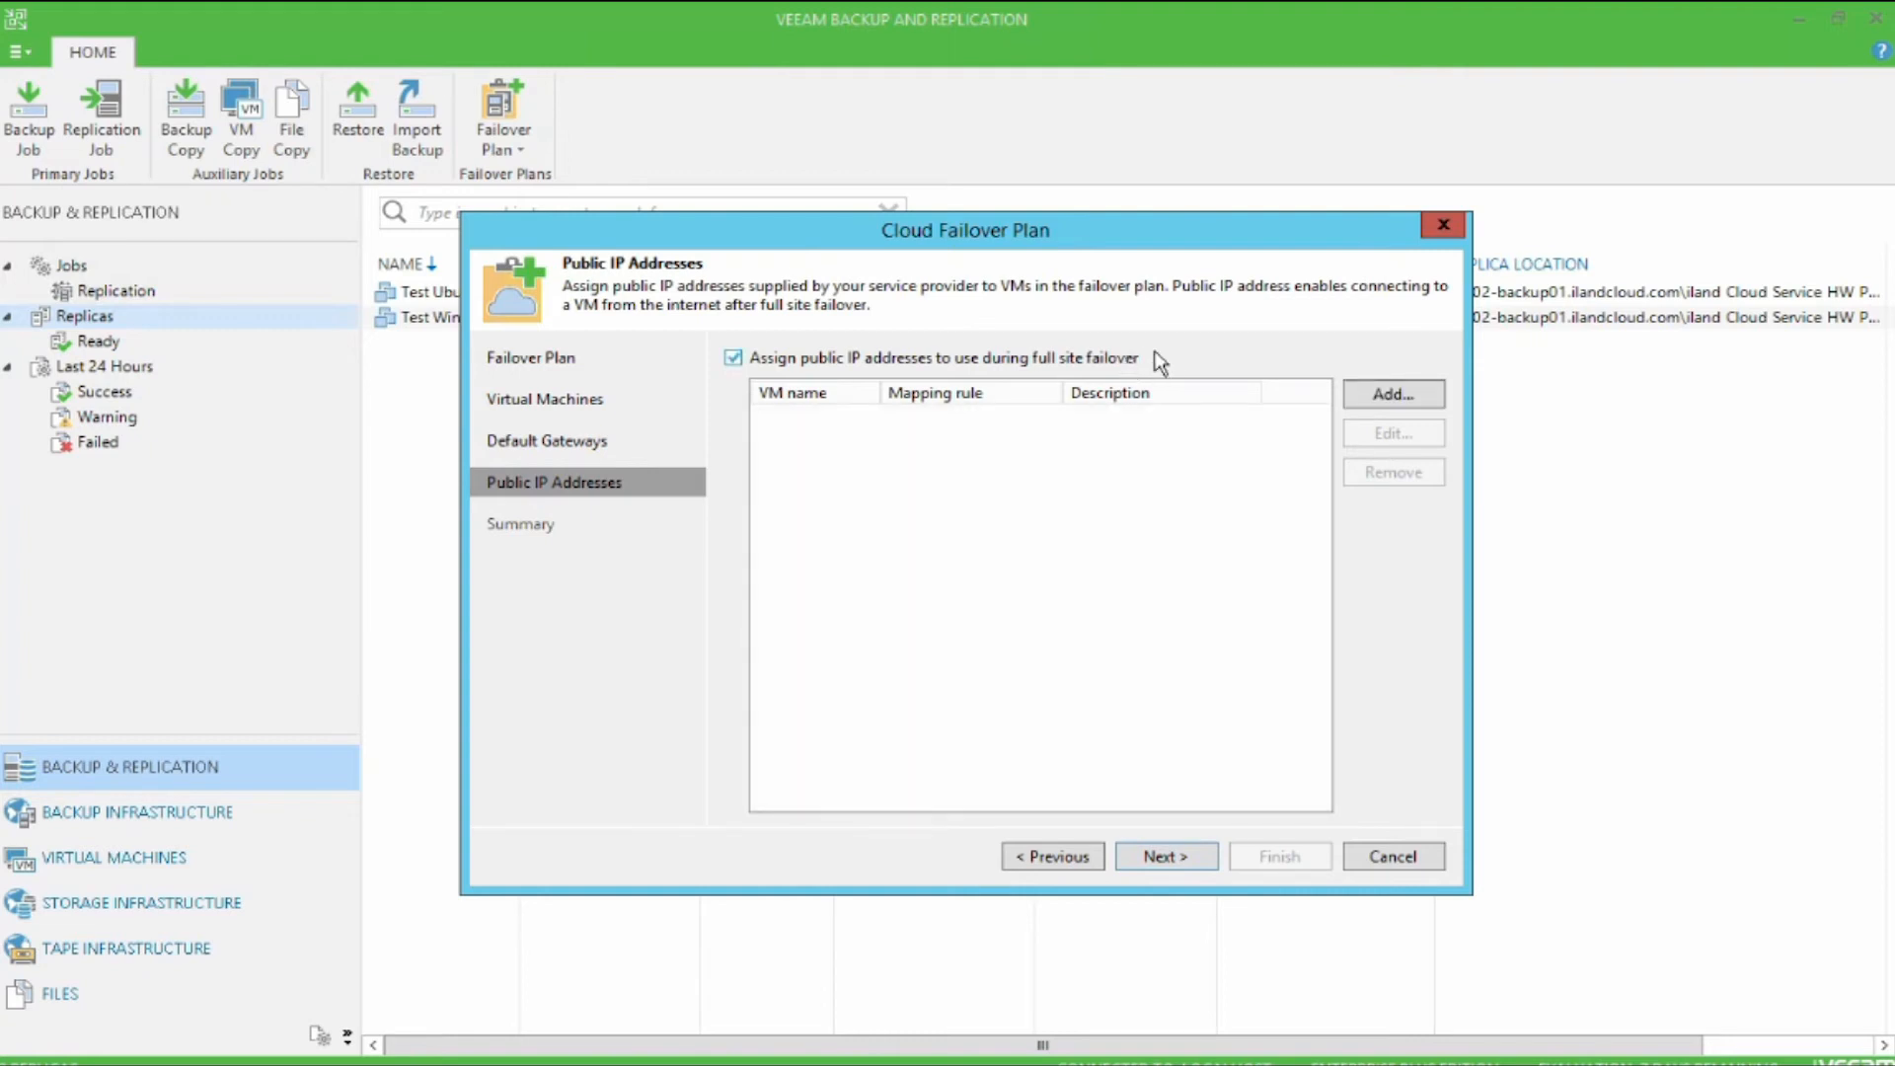
click(1443, 394)
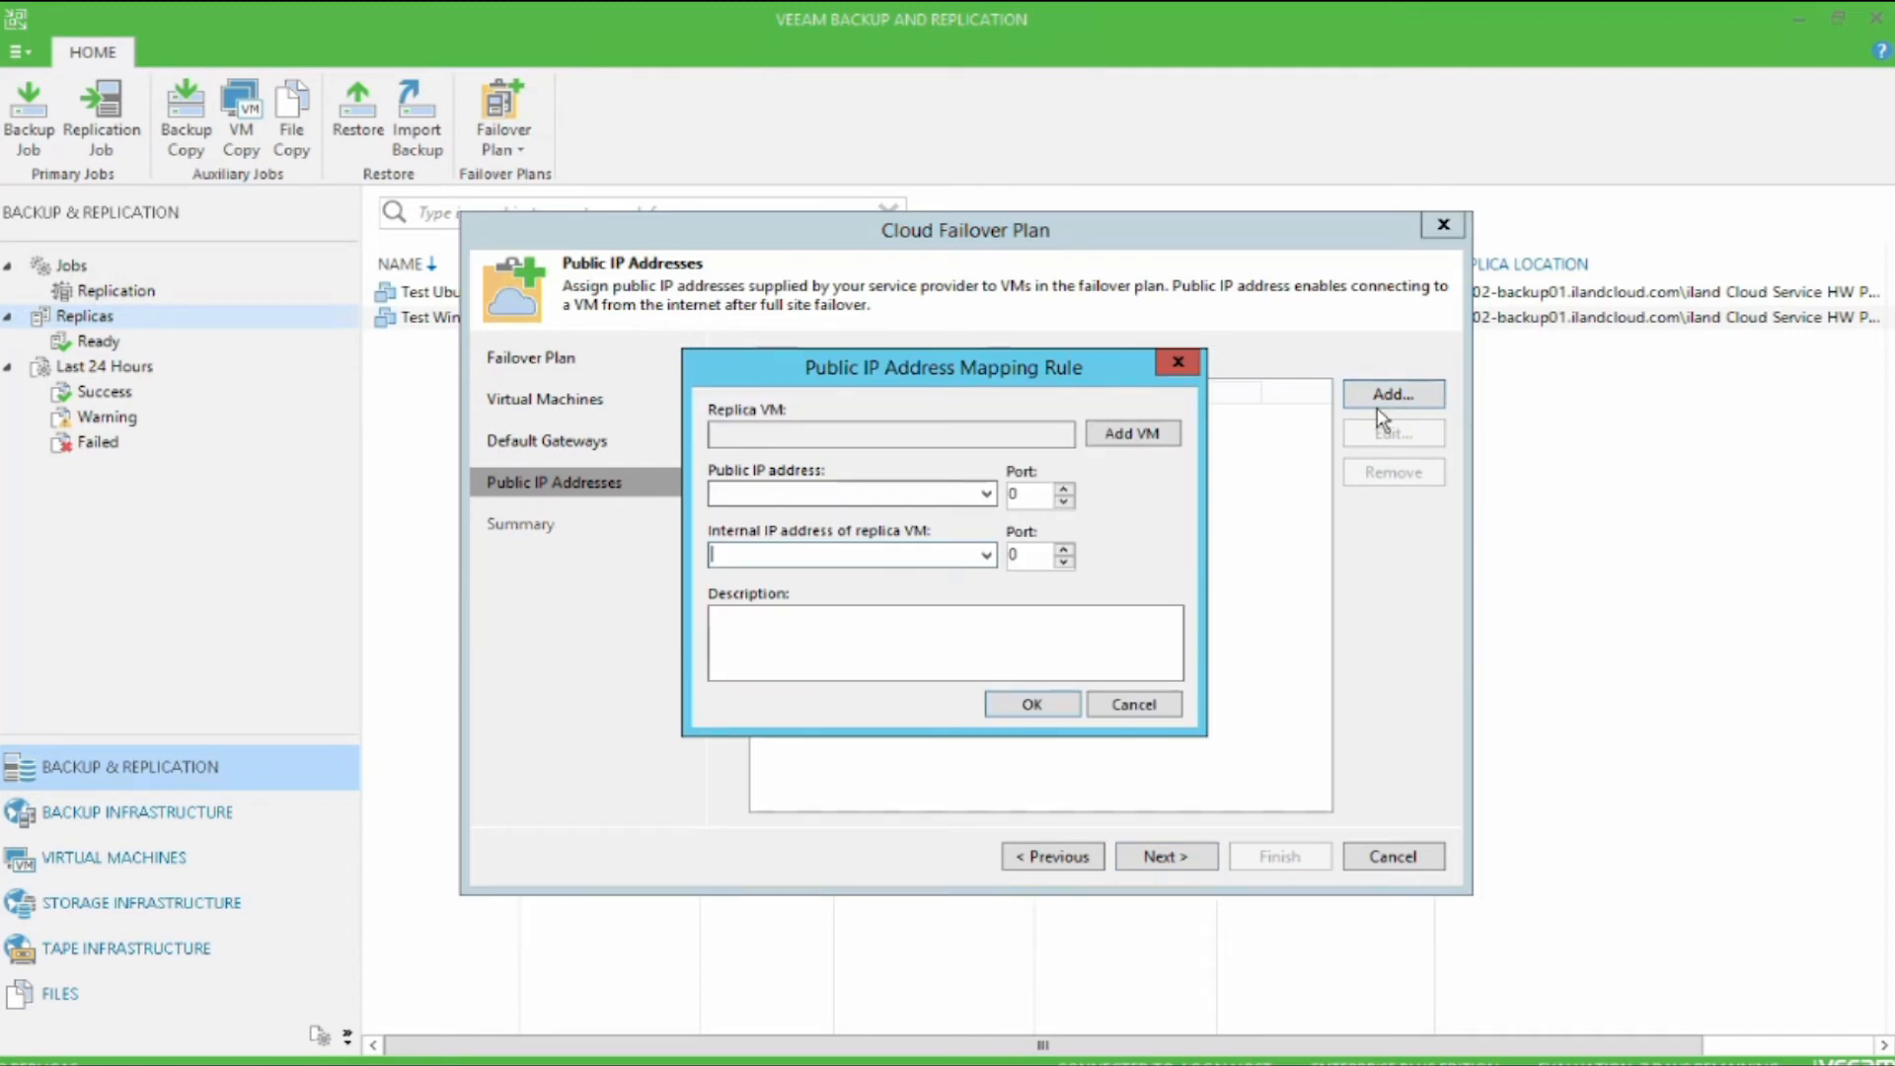
click(1175, 435)
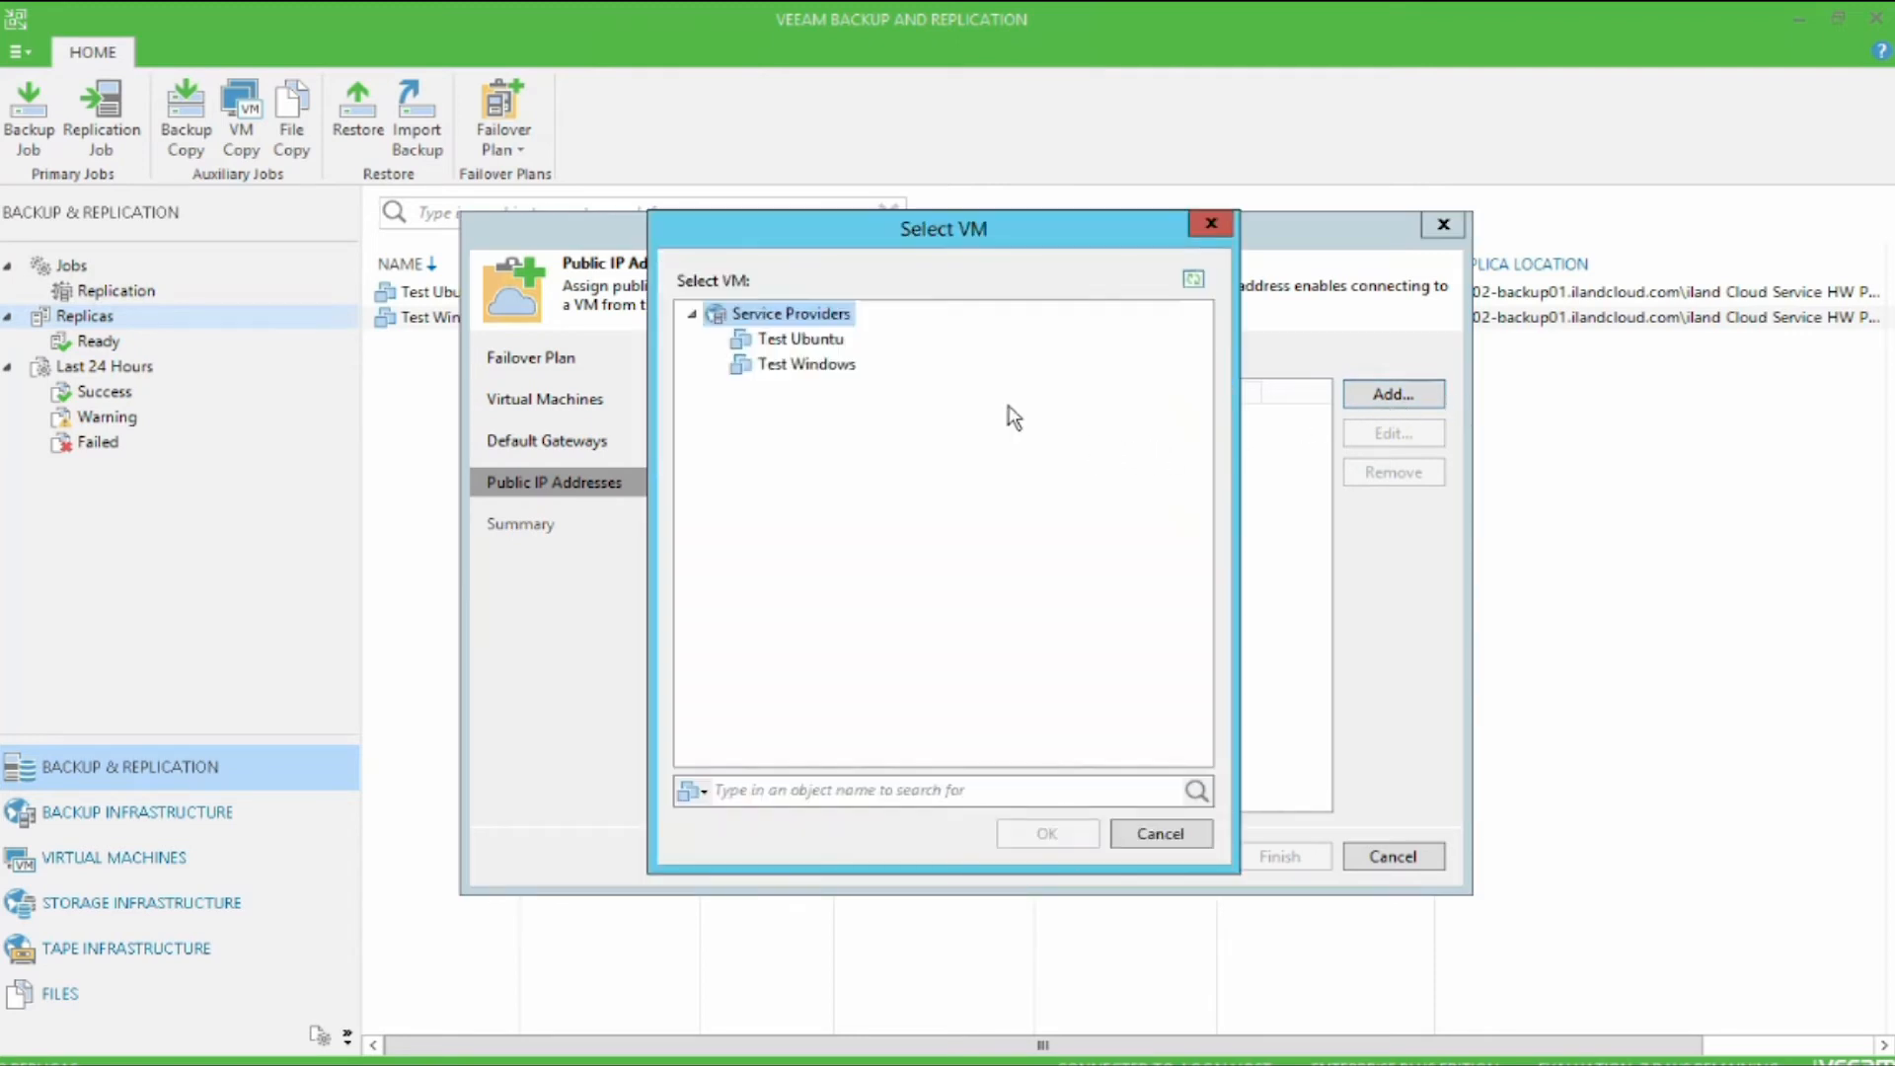
click(807, 364)
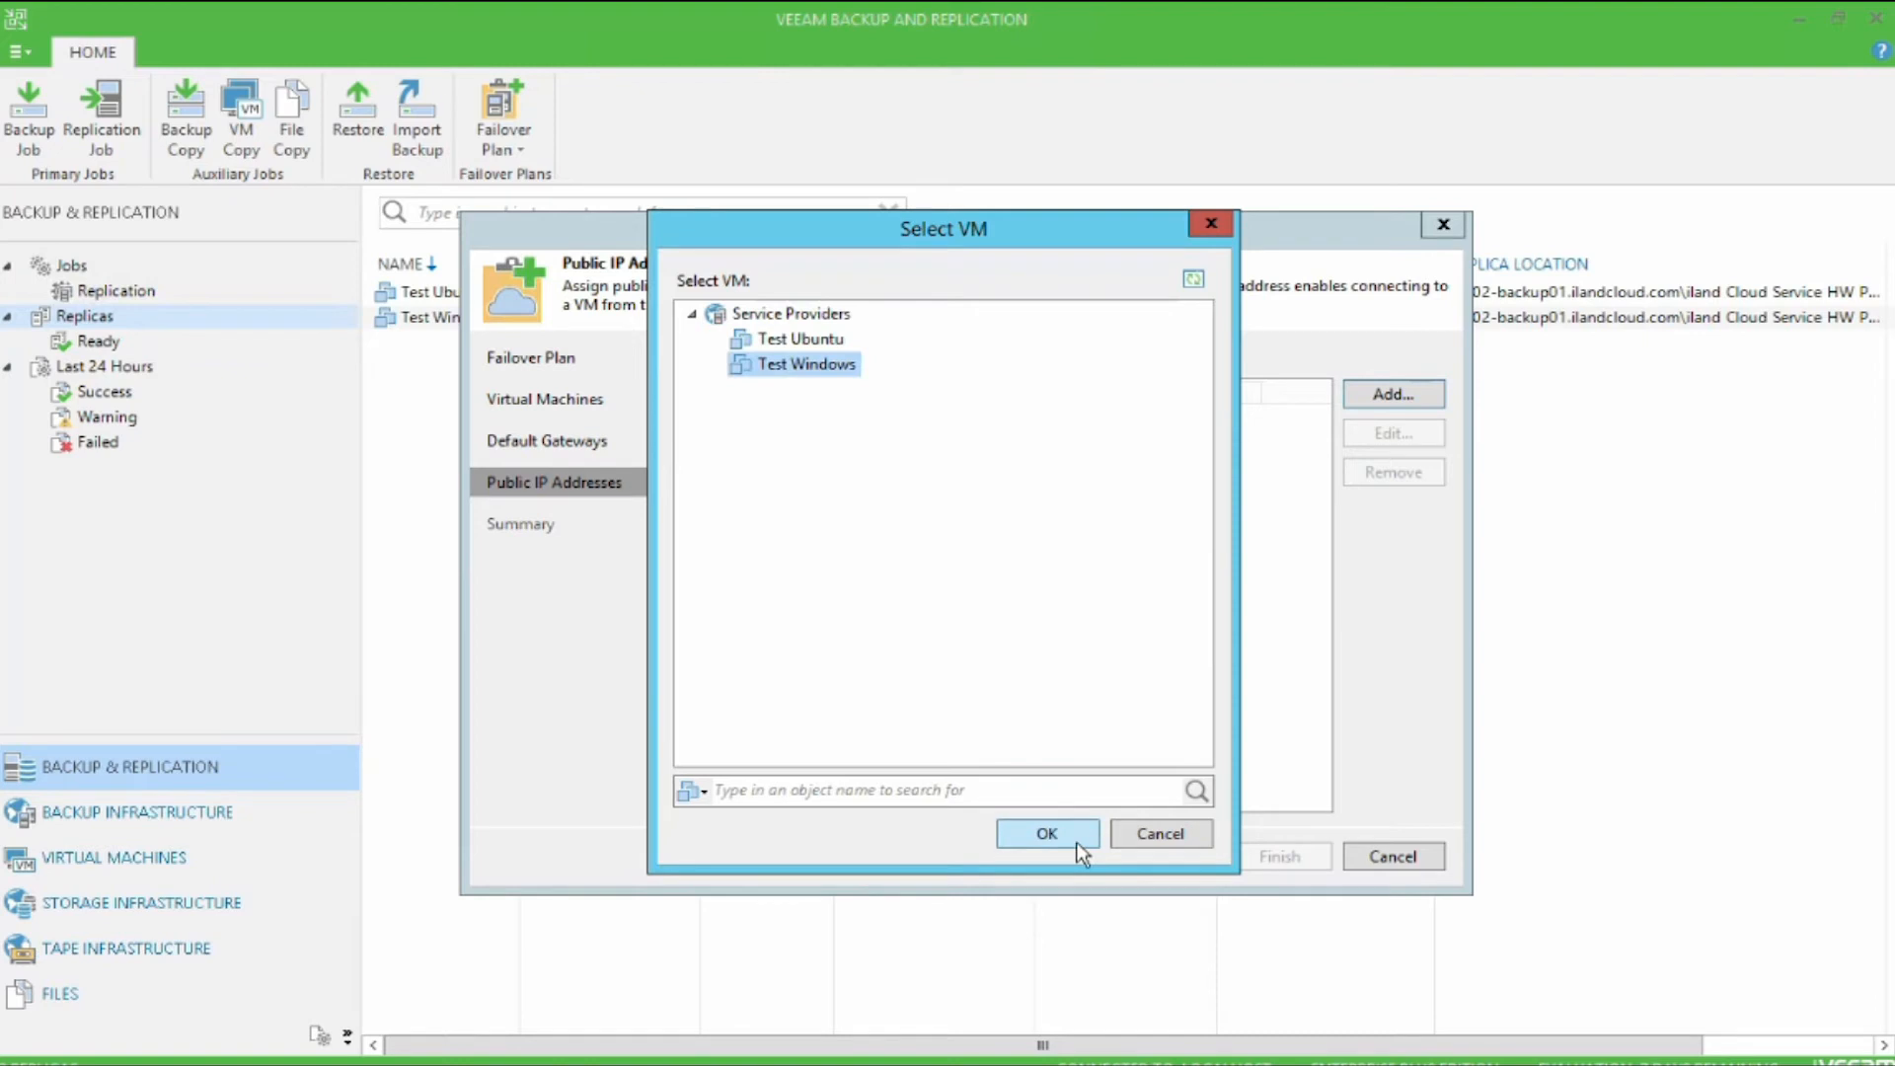
click(1047, 834)
Step: Map public IP address 69.64.188.135 port 3389 to the Test Windows internal address 10.10.128.202 port 3389
click(982, 494)
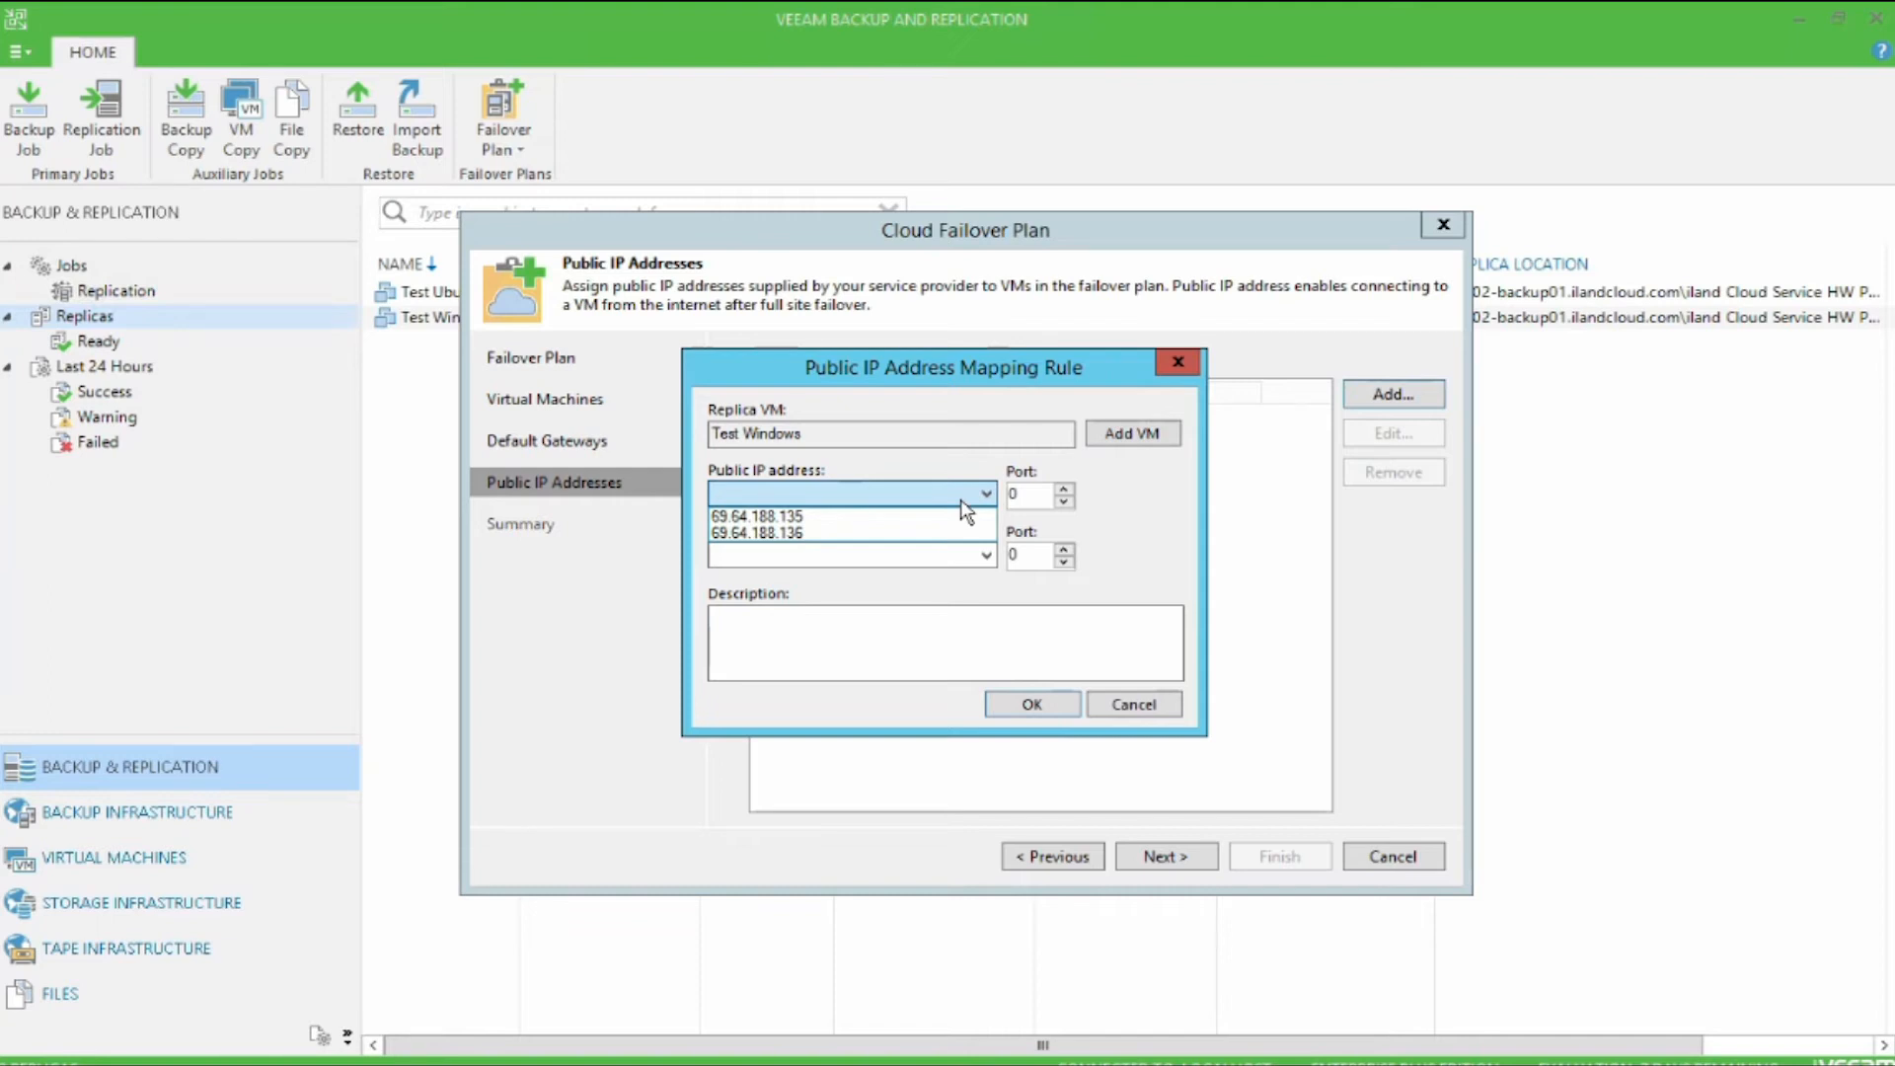
click(952, 515)
key(Tab)
text(3389)
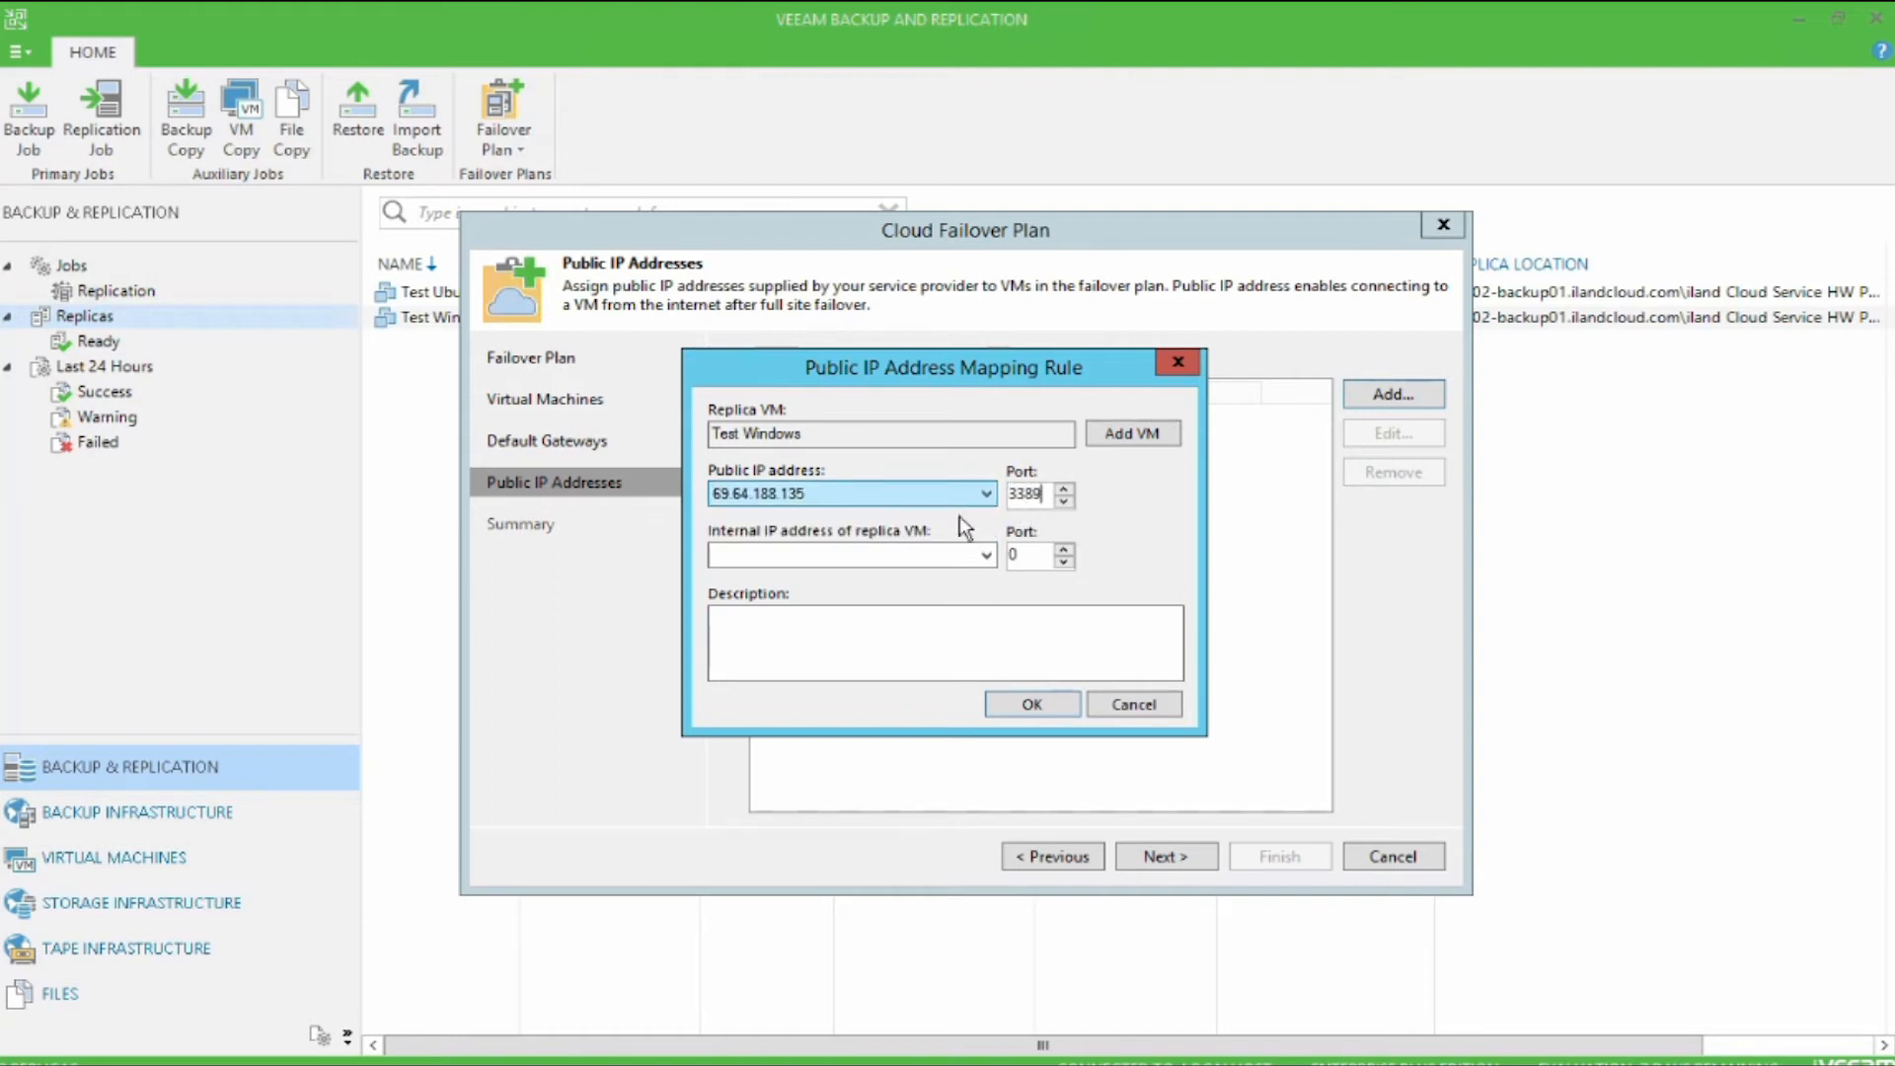
click(965, 555)
click(985, 554)
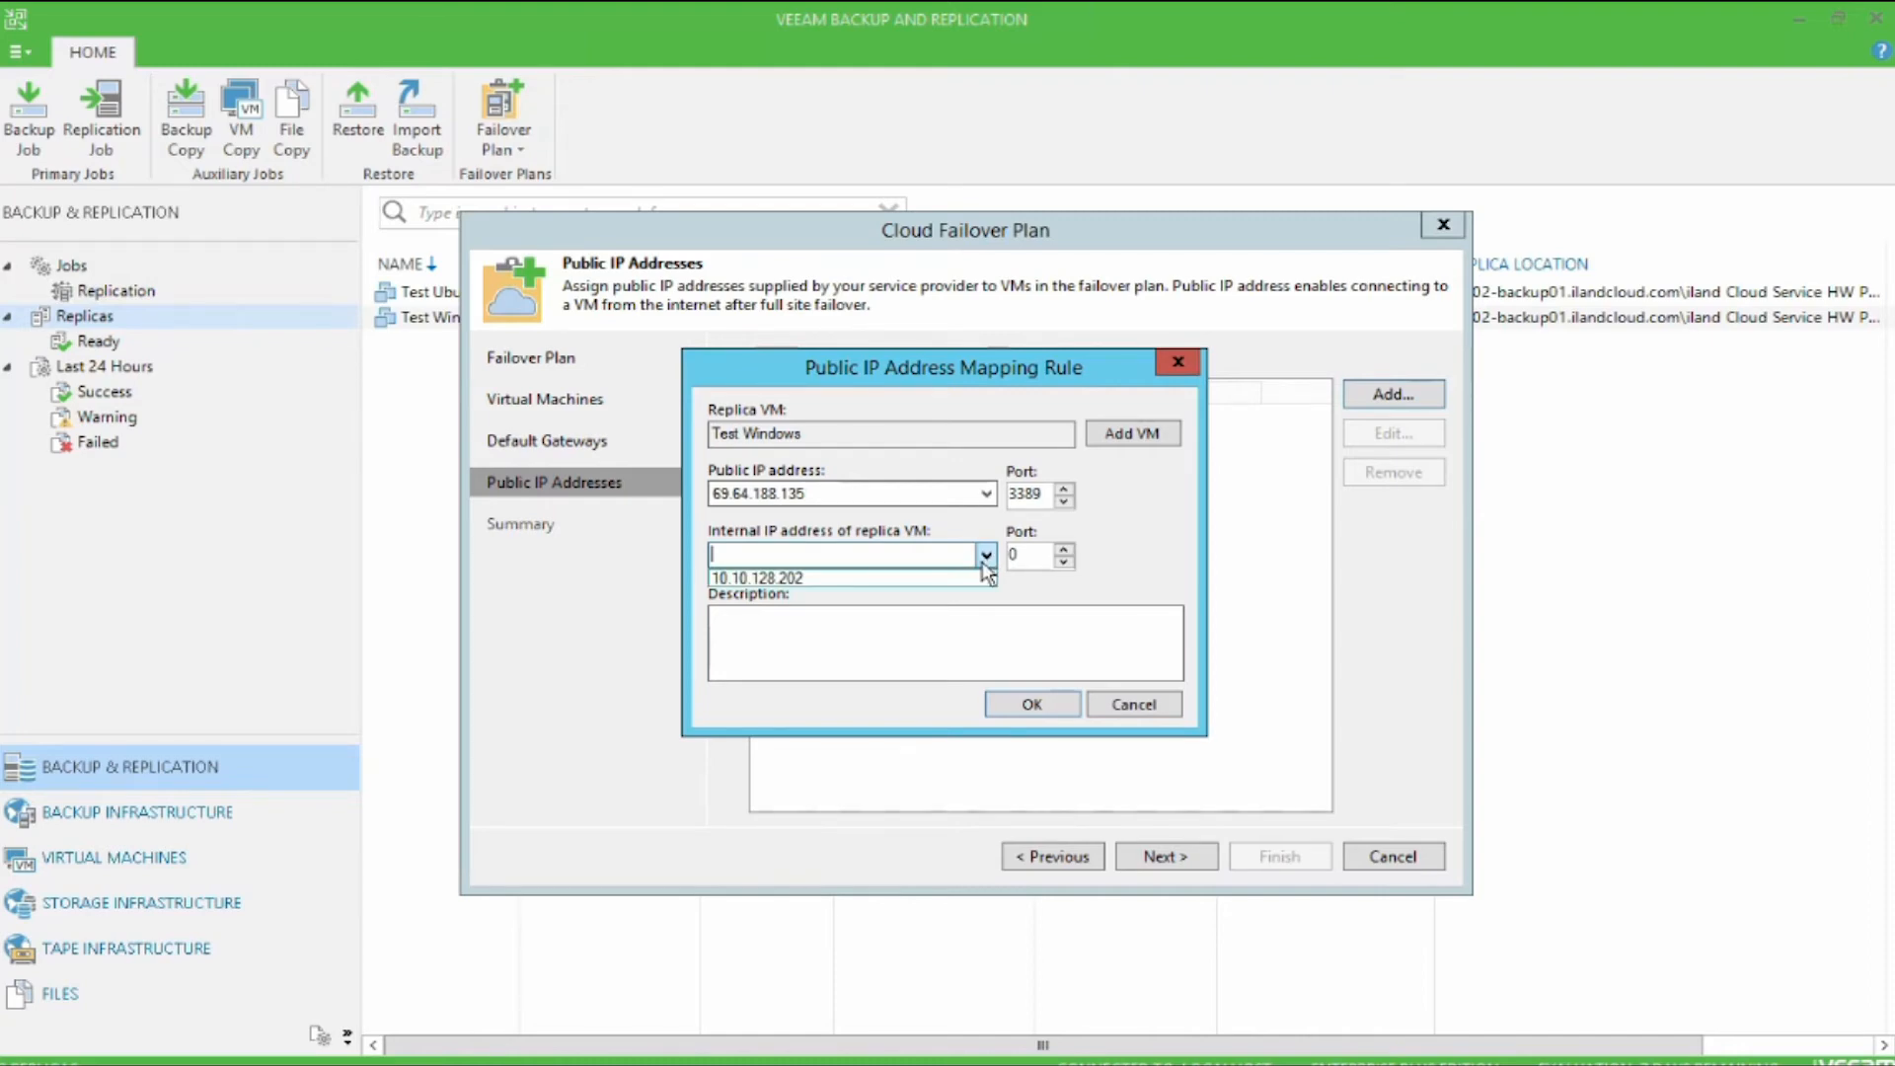
click(947, 577)
key(Tab)
text(3389)
Step: Describe the Test Windows mapping rule as "RDP to Windows" and save it
click(1027, 618)
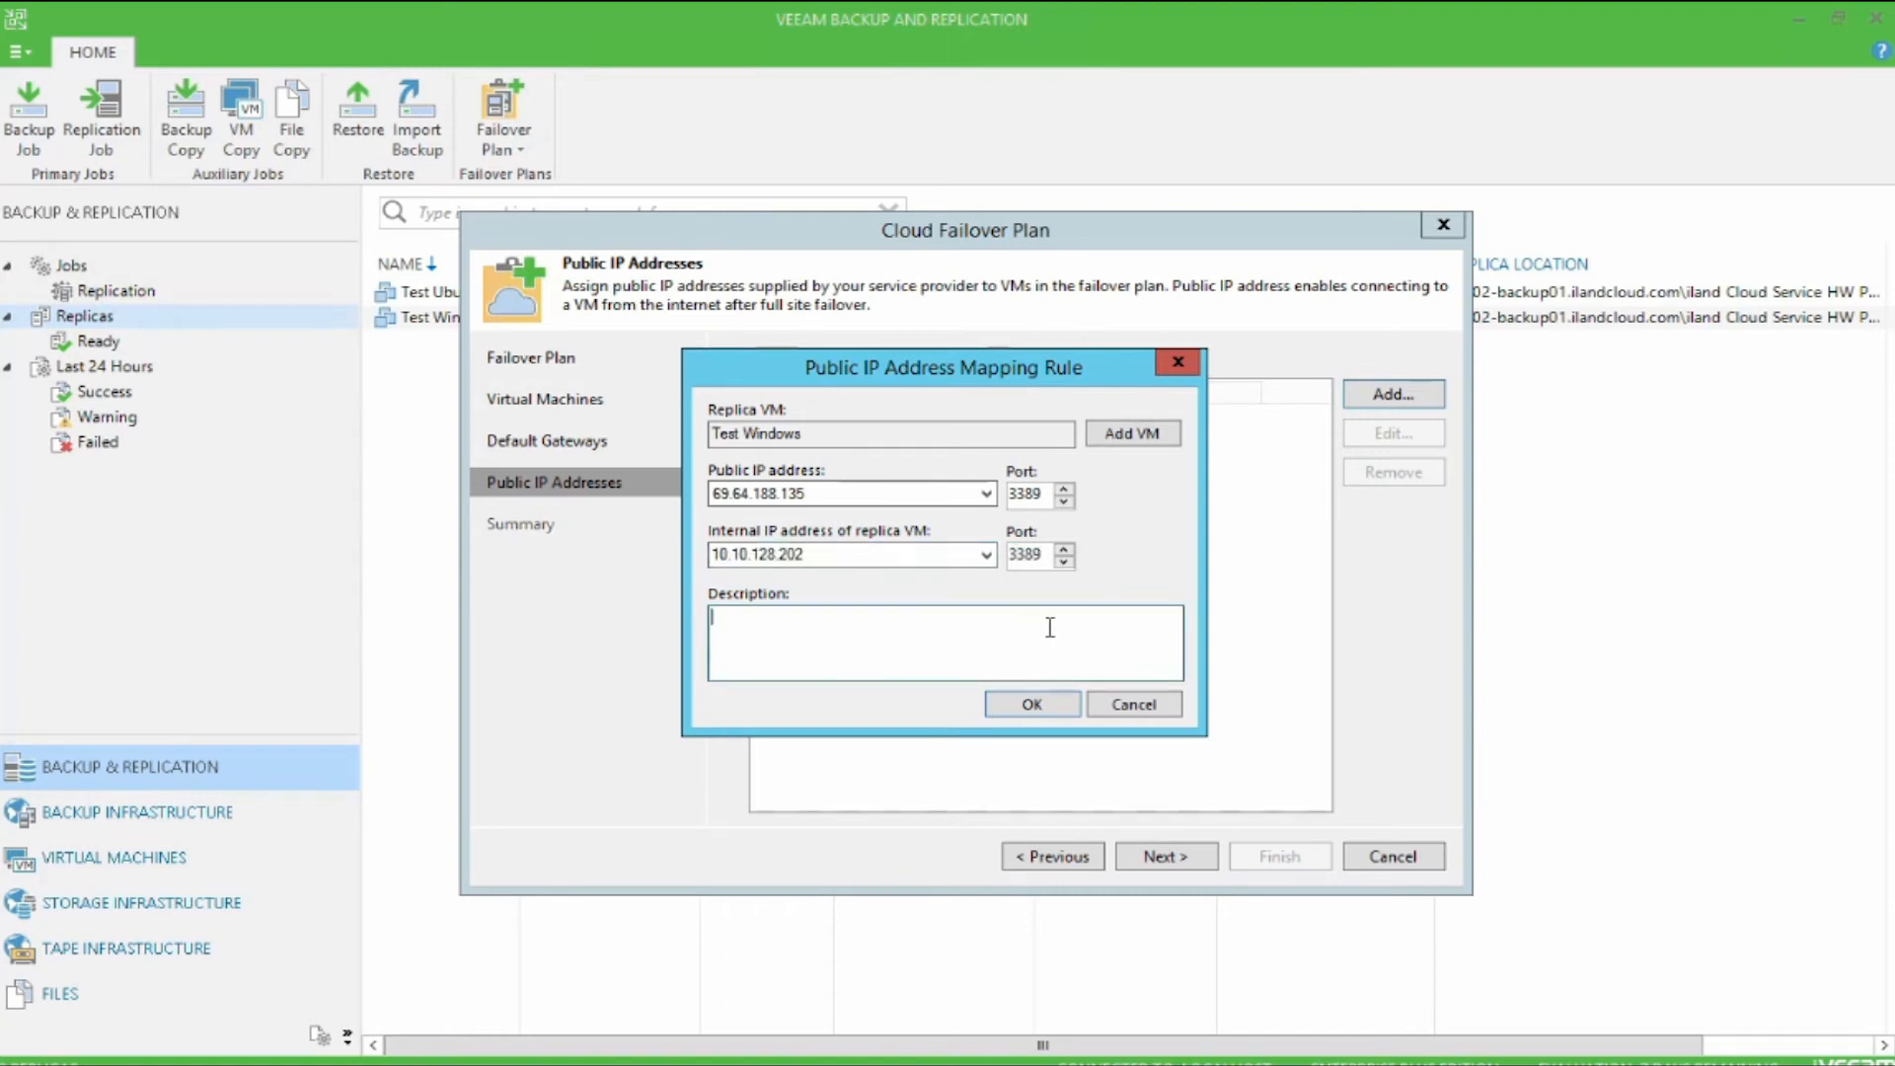
text(RDP To Windows)
click(1034, 704)
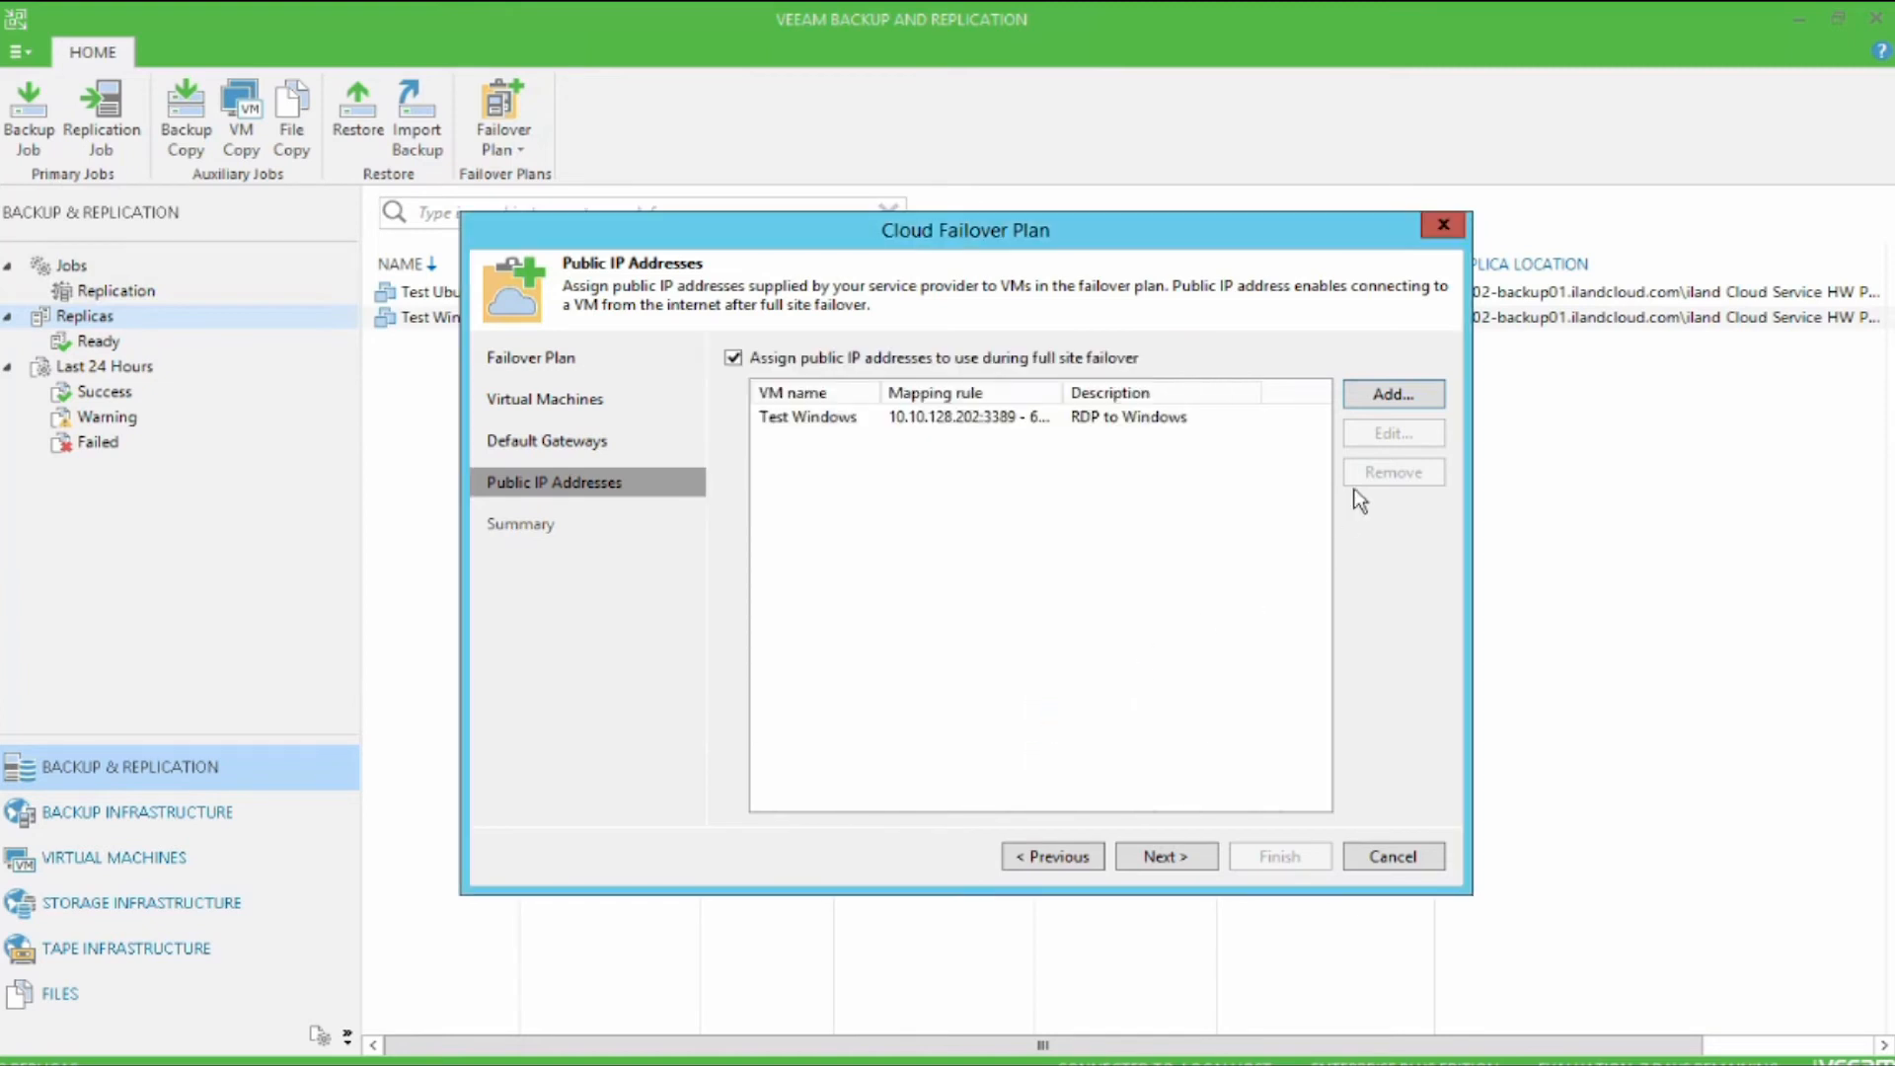
Step: Start a public IP mapping rule for the Test Ubuntu replica with public address 69.64.188.136 and port 2222
click(1436, 389)
click(1131, 434)
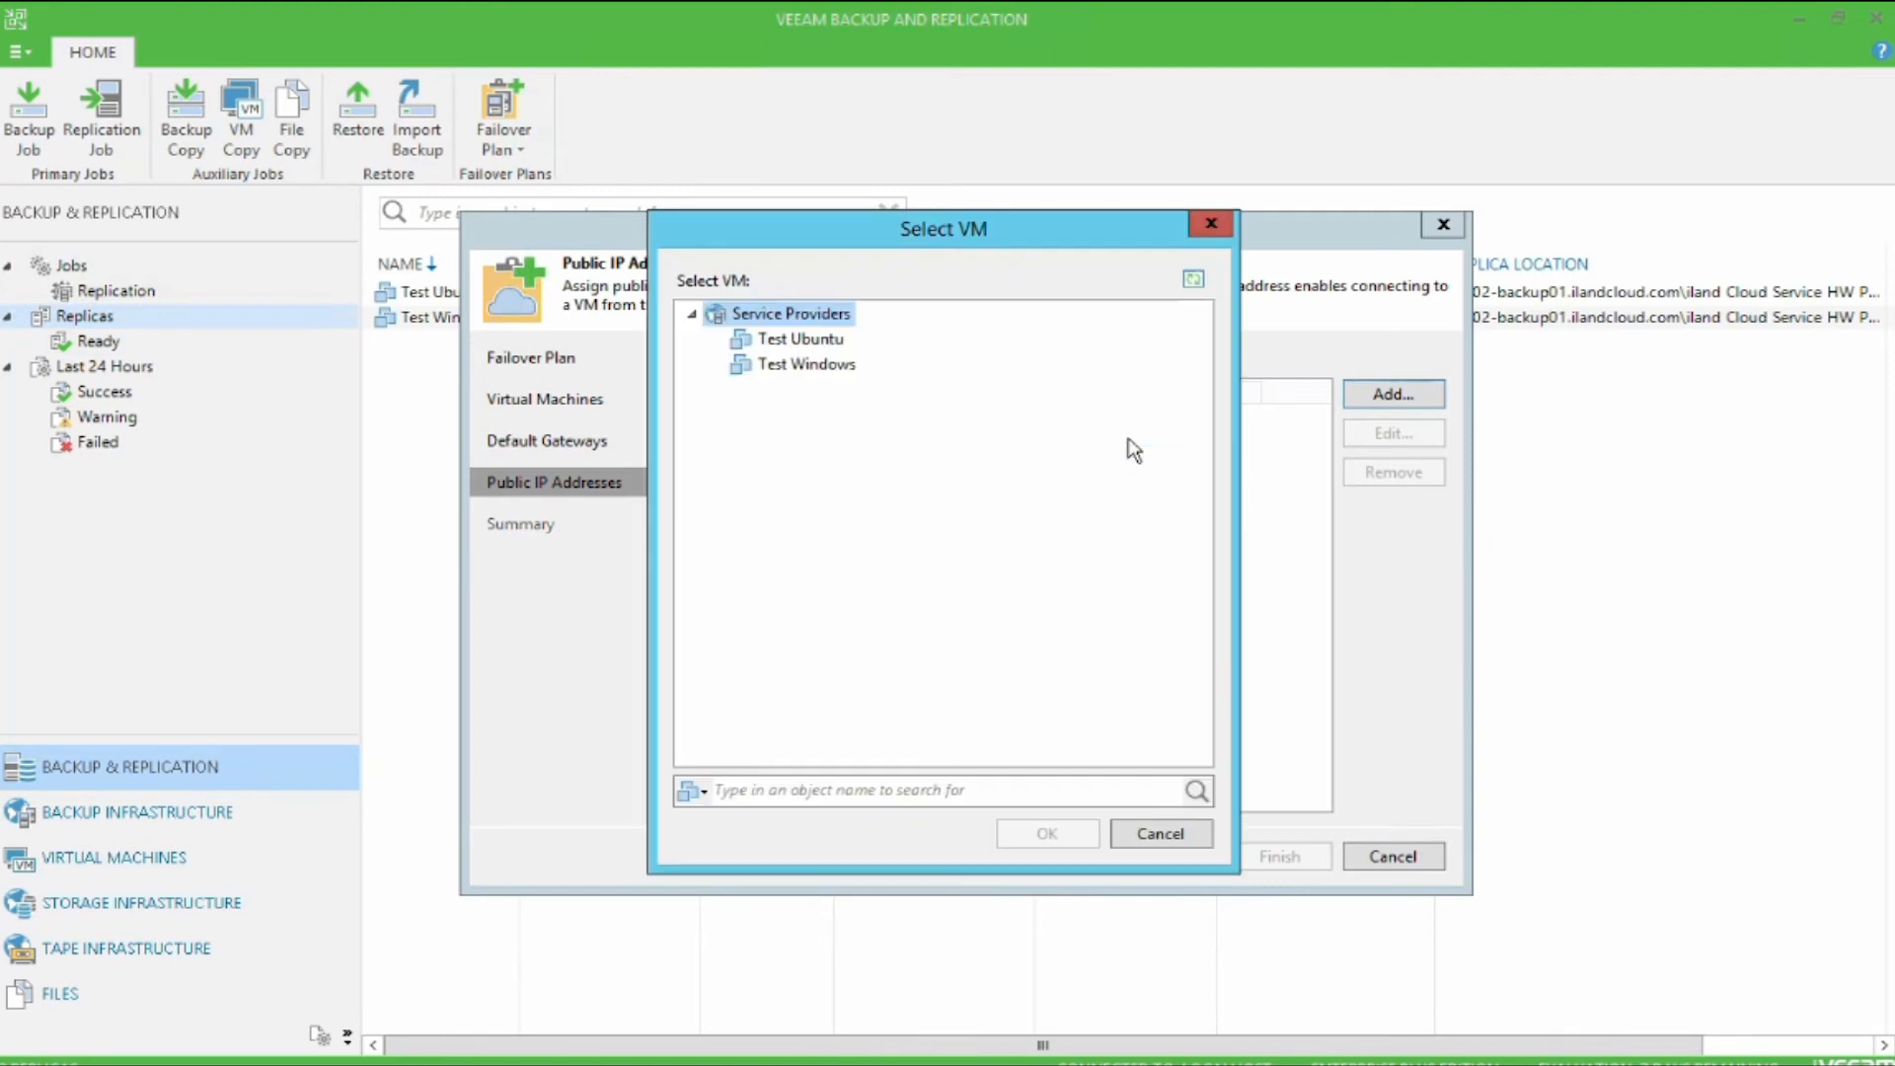
click(800, 339)
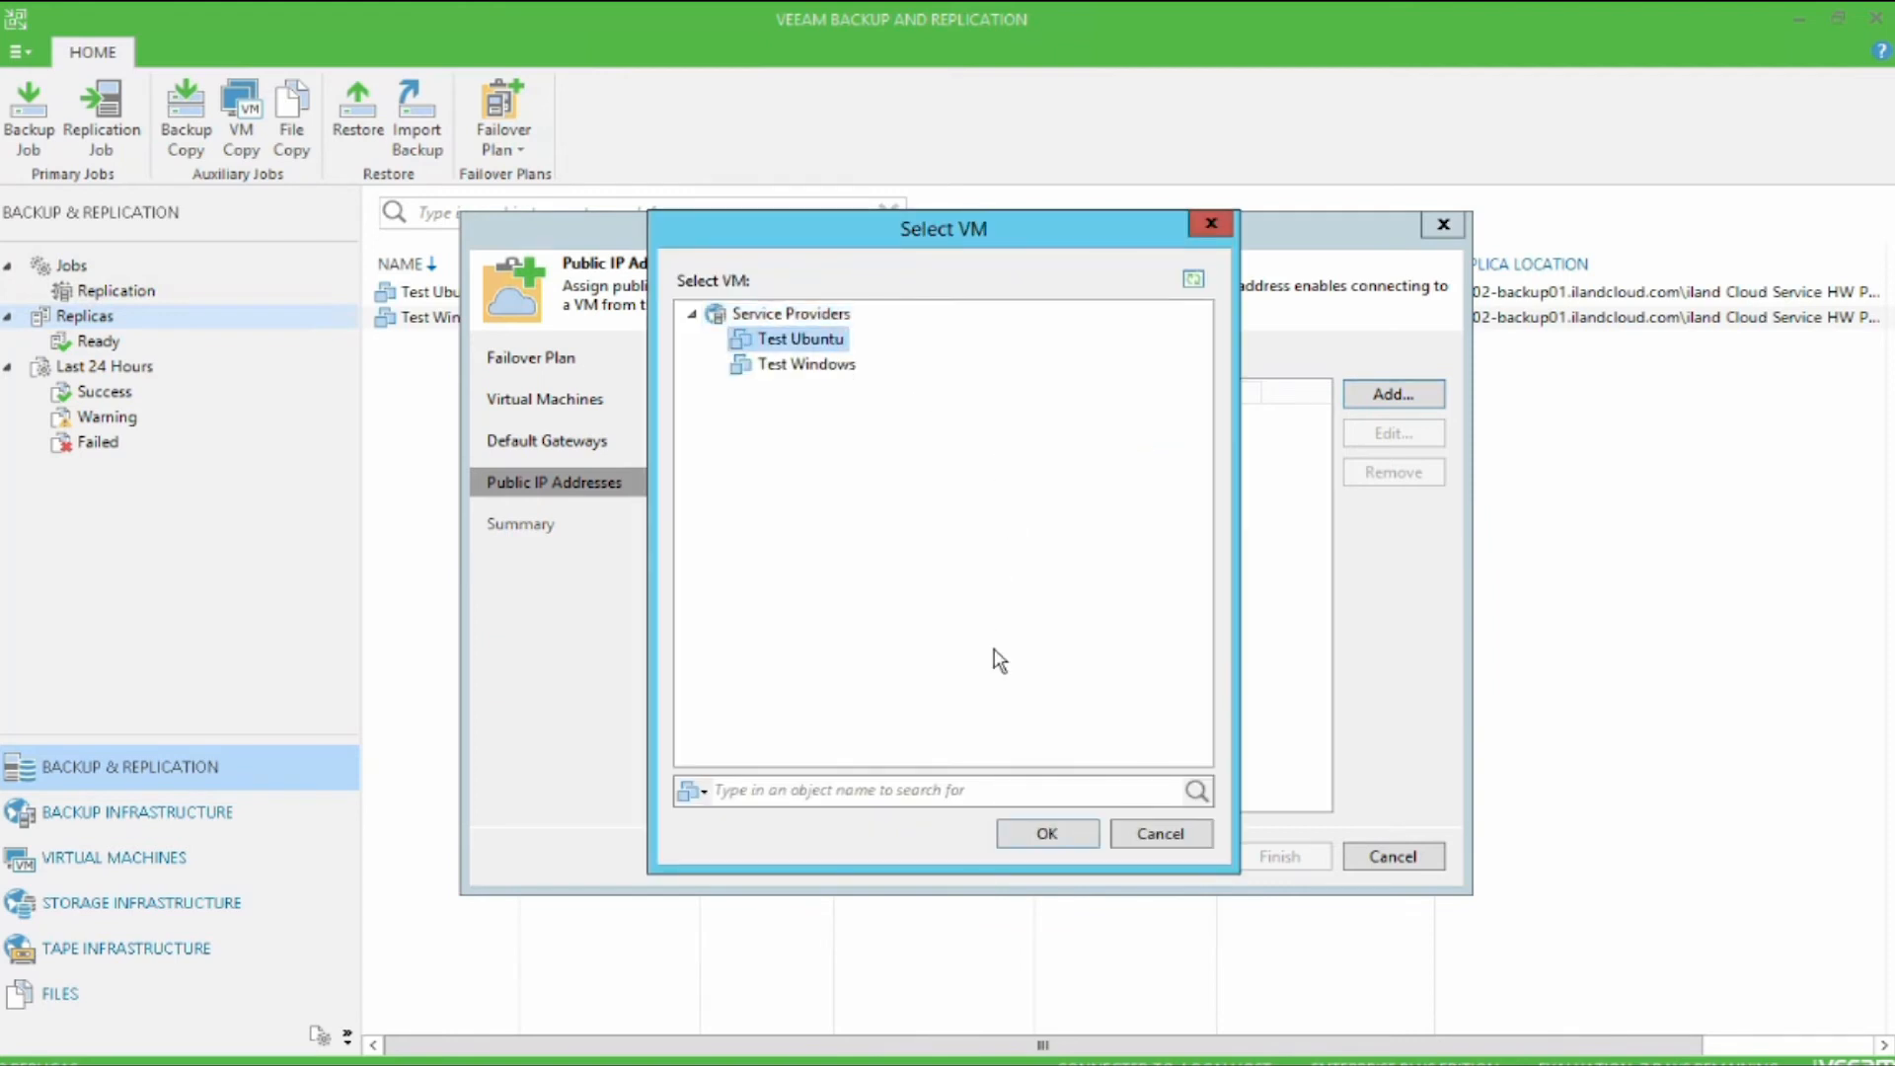
click(1074, 843)
click(990, 493)
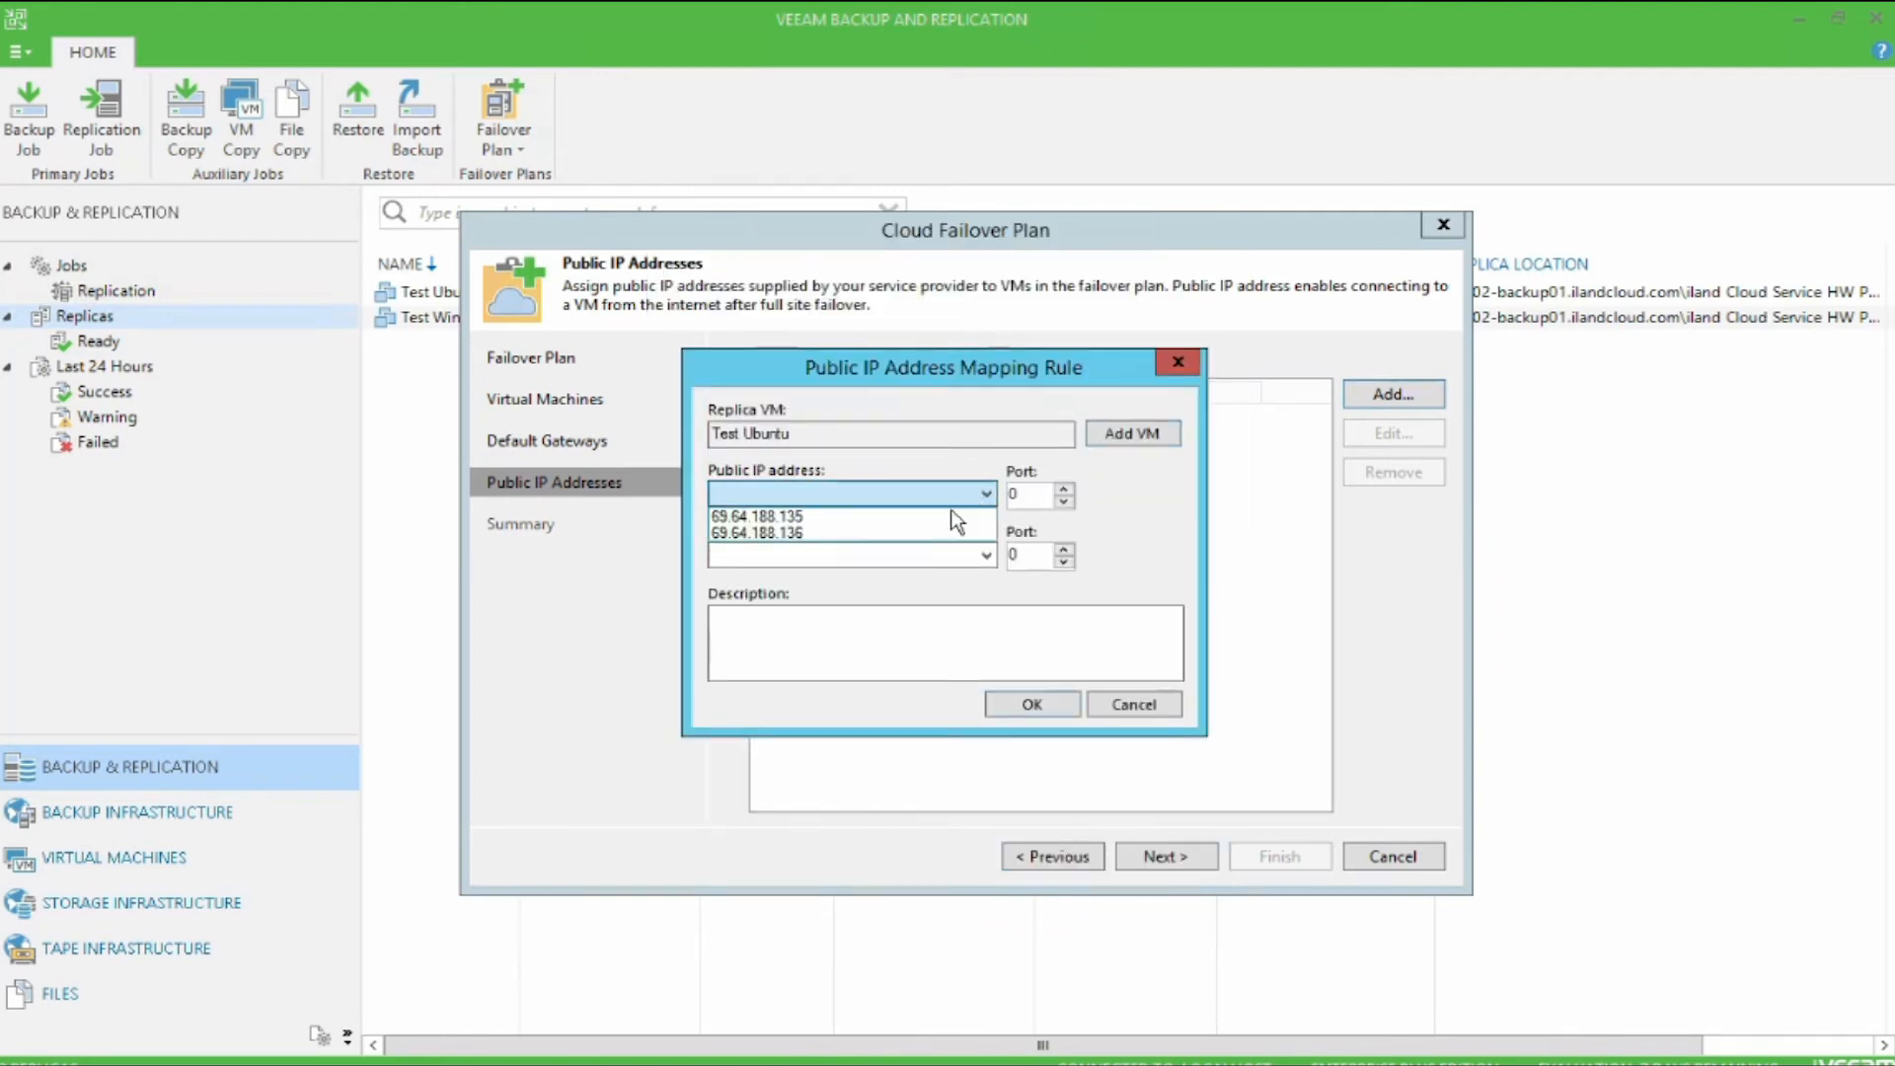
click(942, 533)
click(1063, 501)
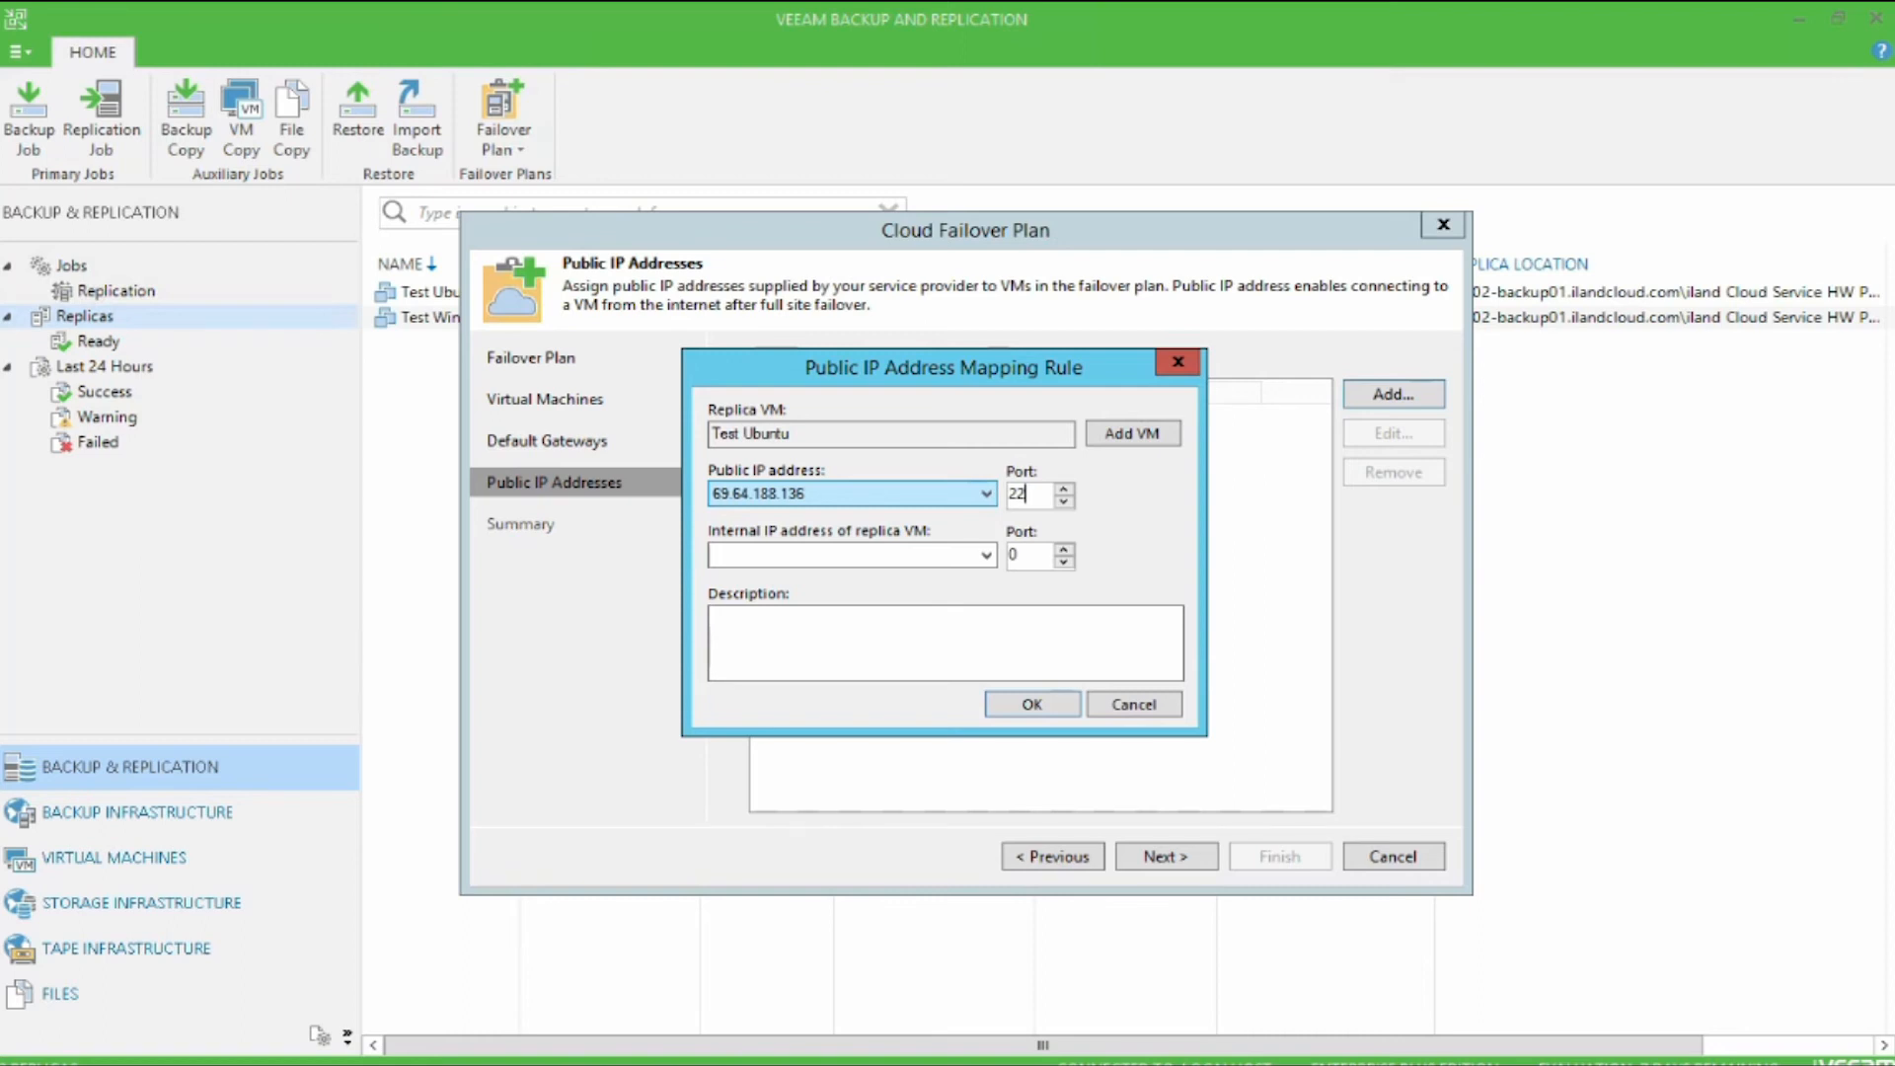
text(22)
Step: Set the Test Ubuntu rule's internal address to 10.10.128.201 with port 22 and save the rule
click(944, 555)
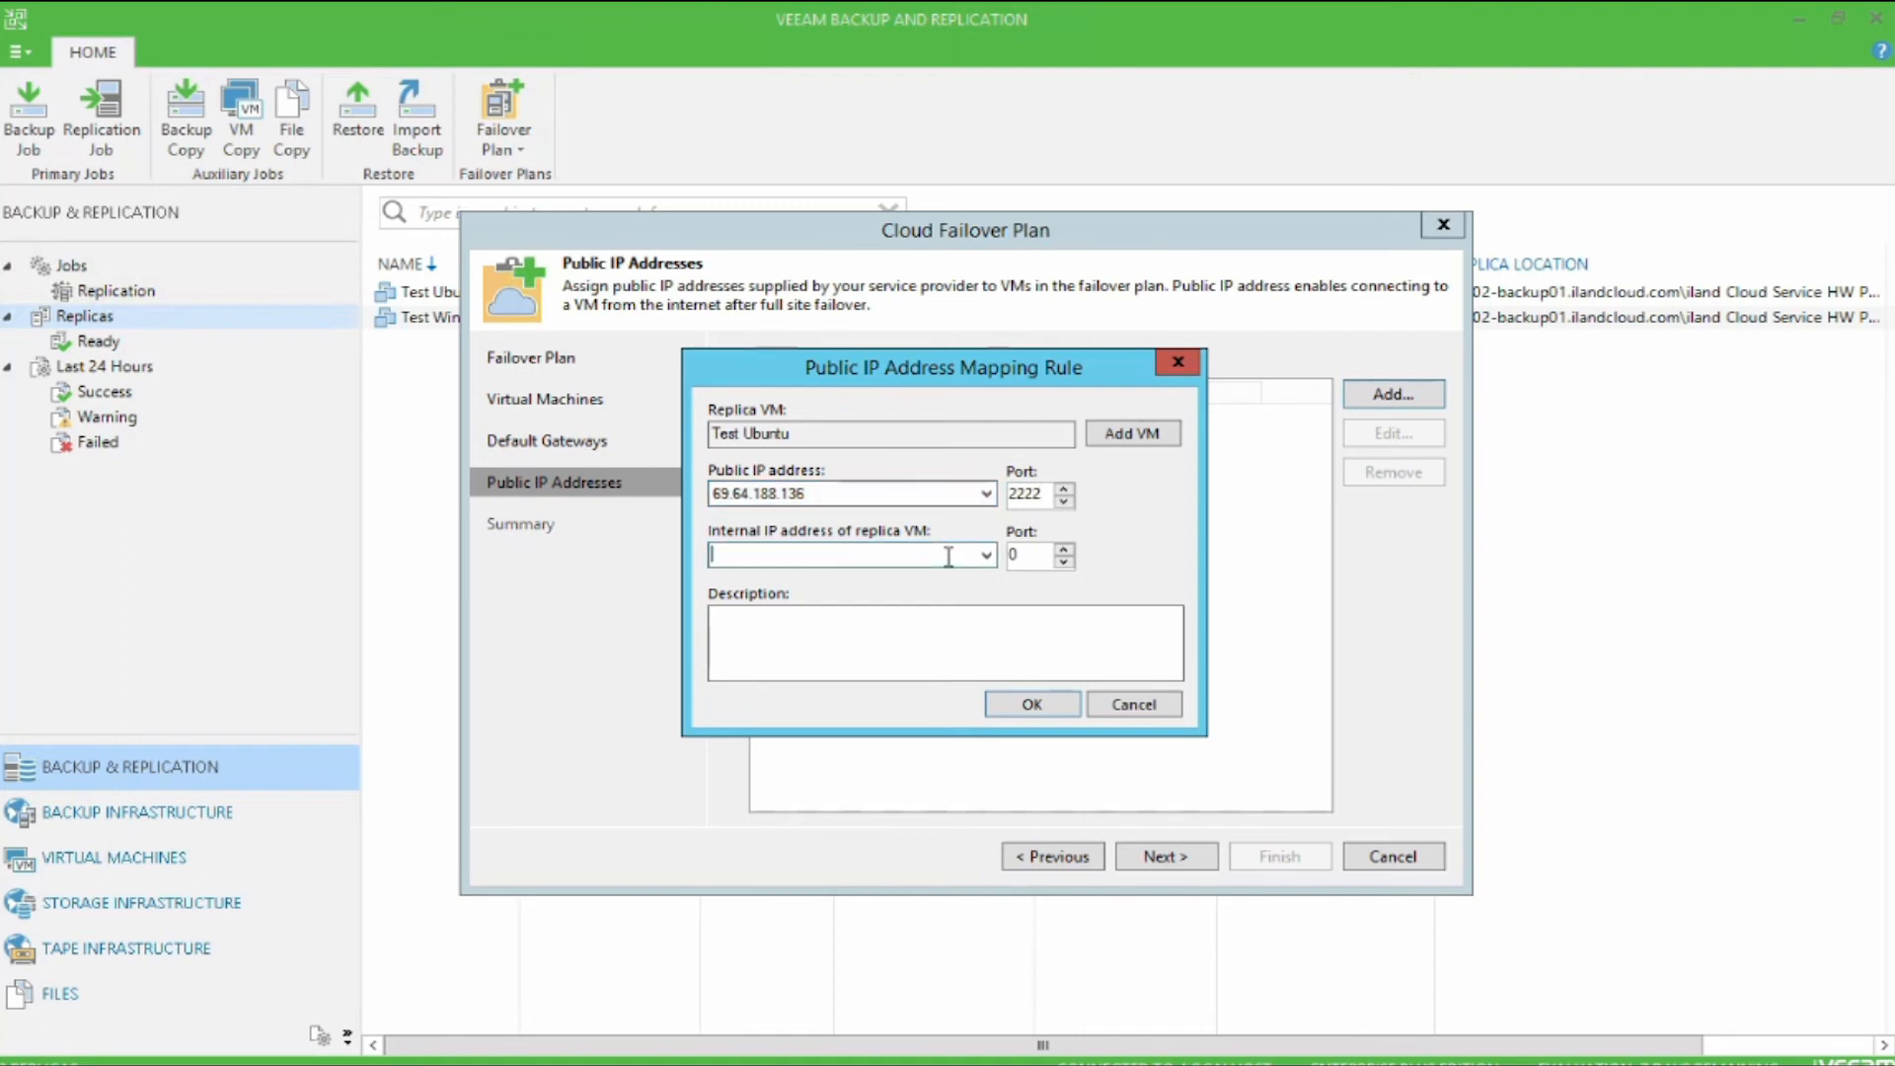
click(985, 555)
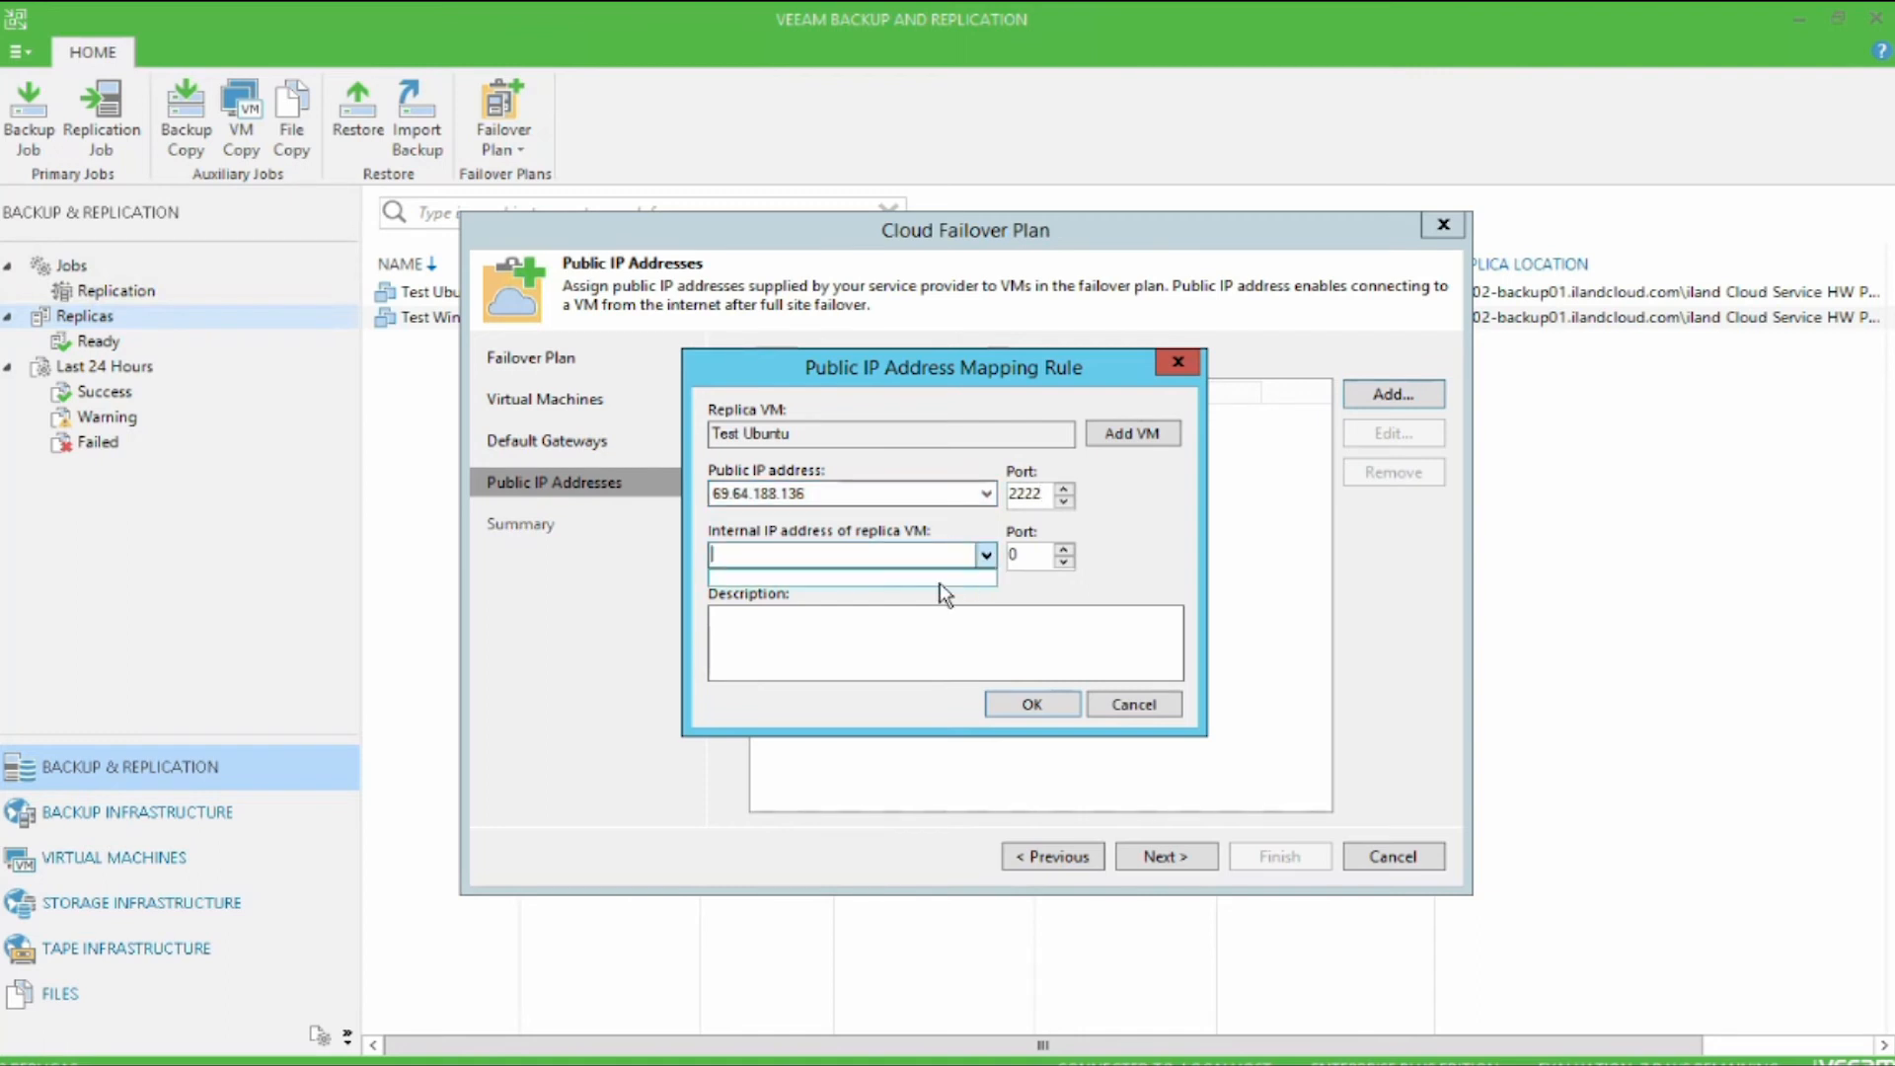
click(942, 556)
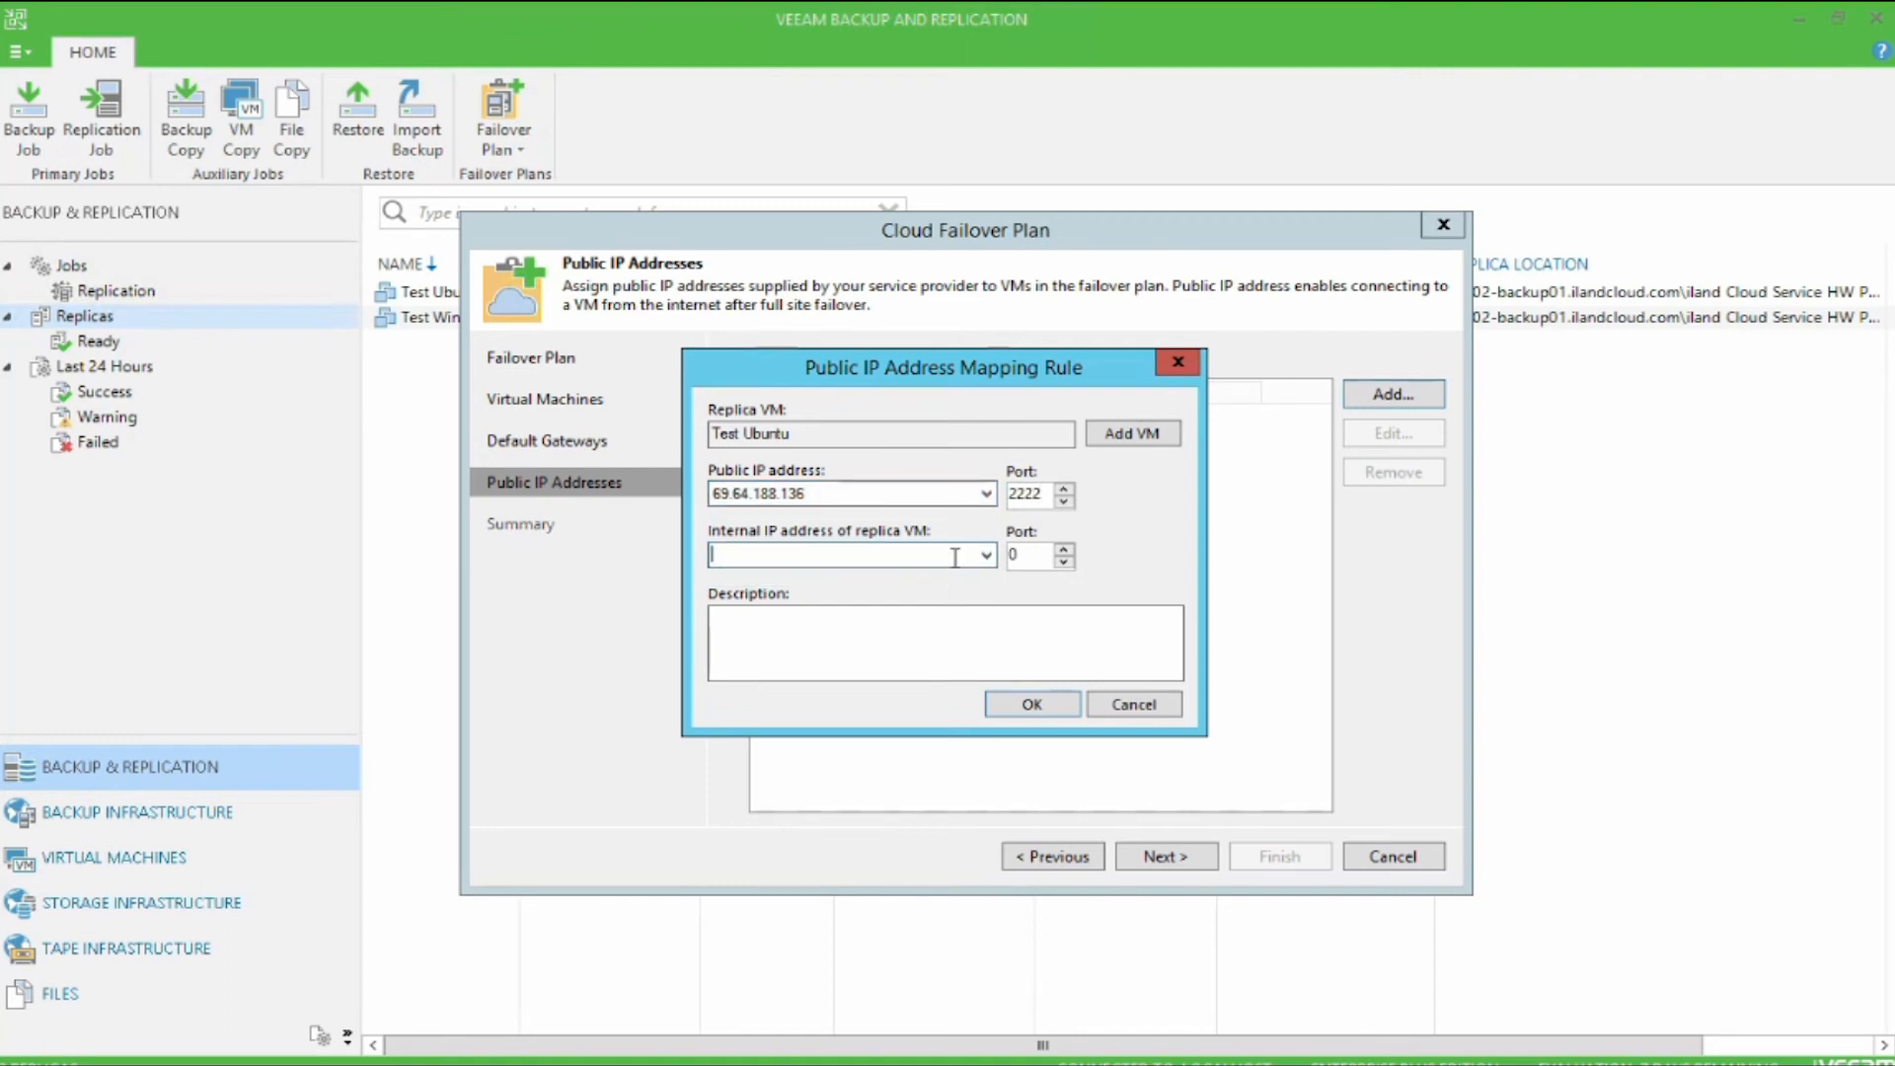
text(10.10.128.201)
key(Tab)
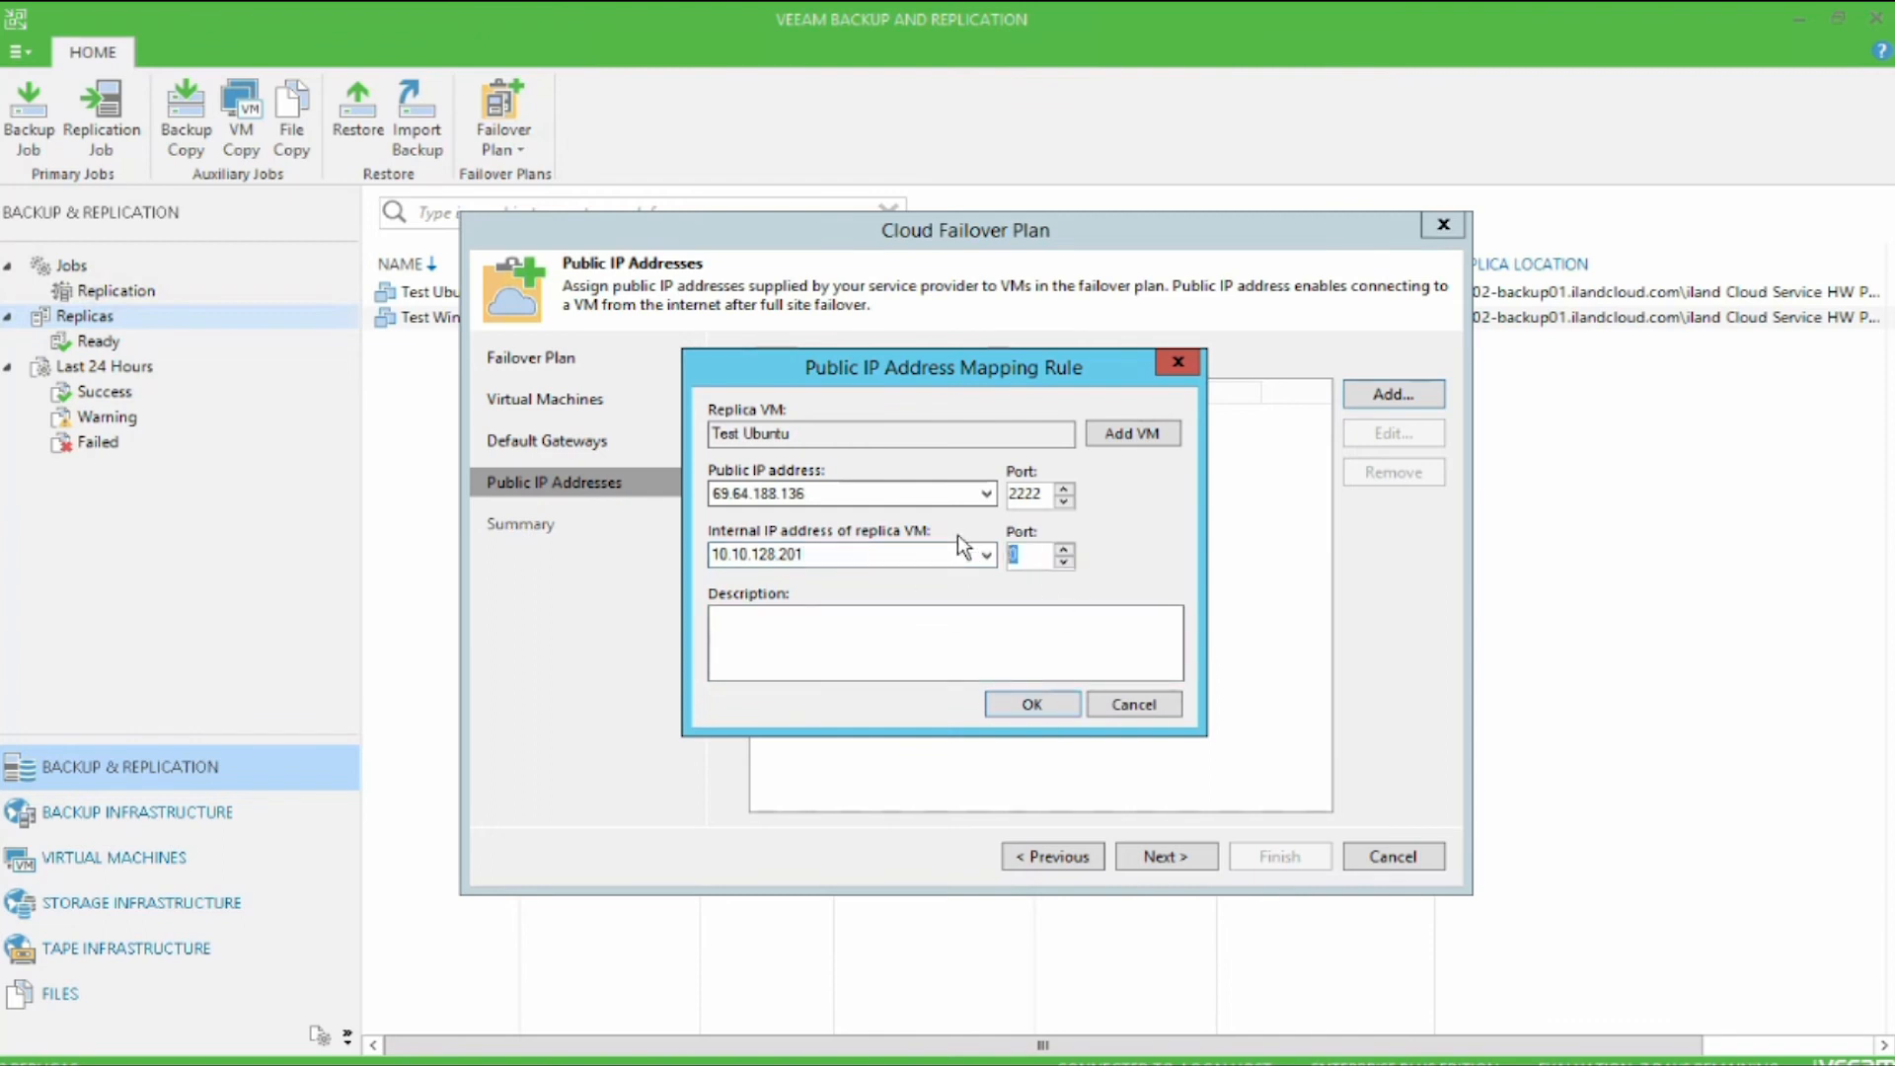
text(22)
click(1064, 707)
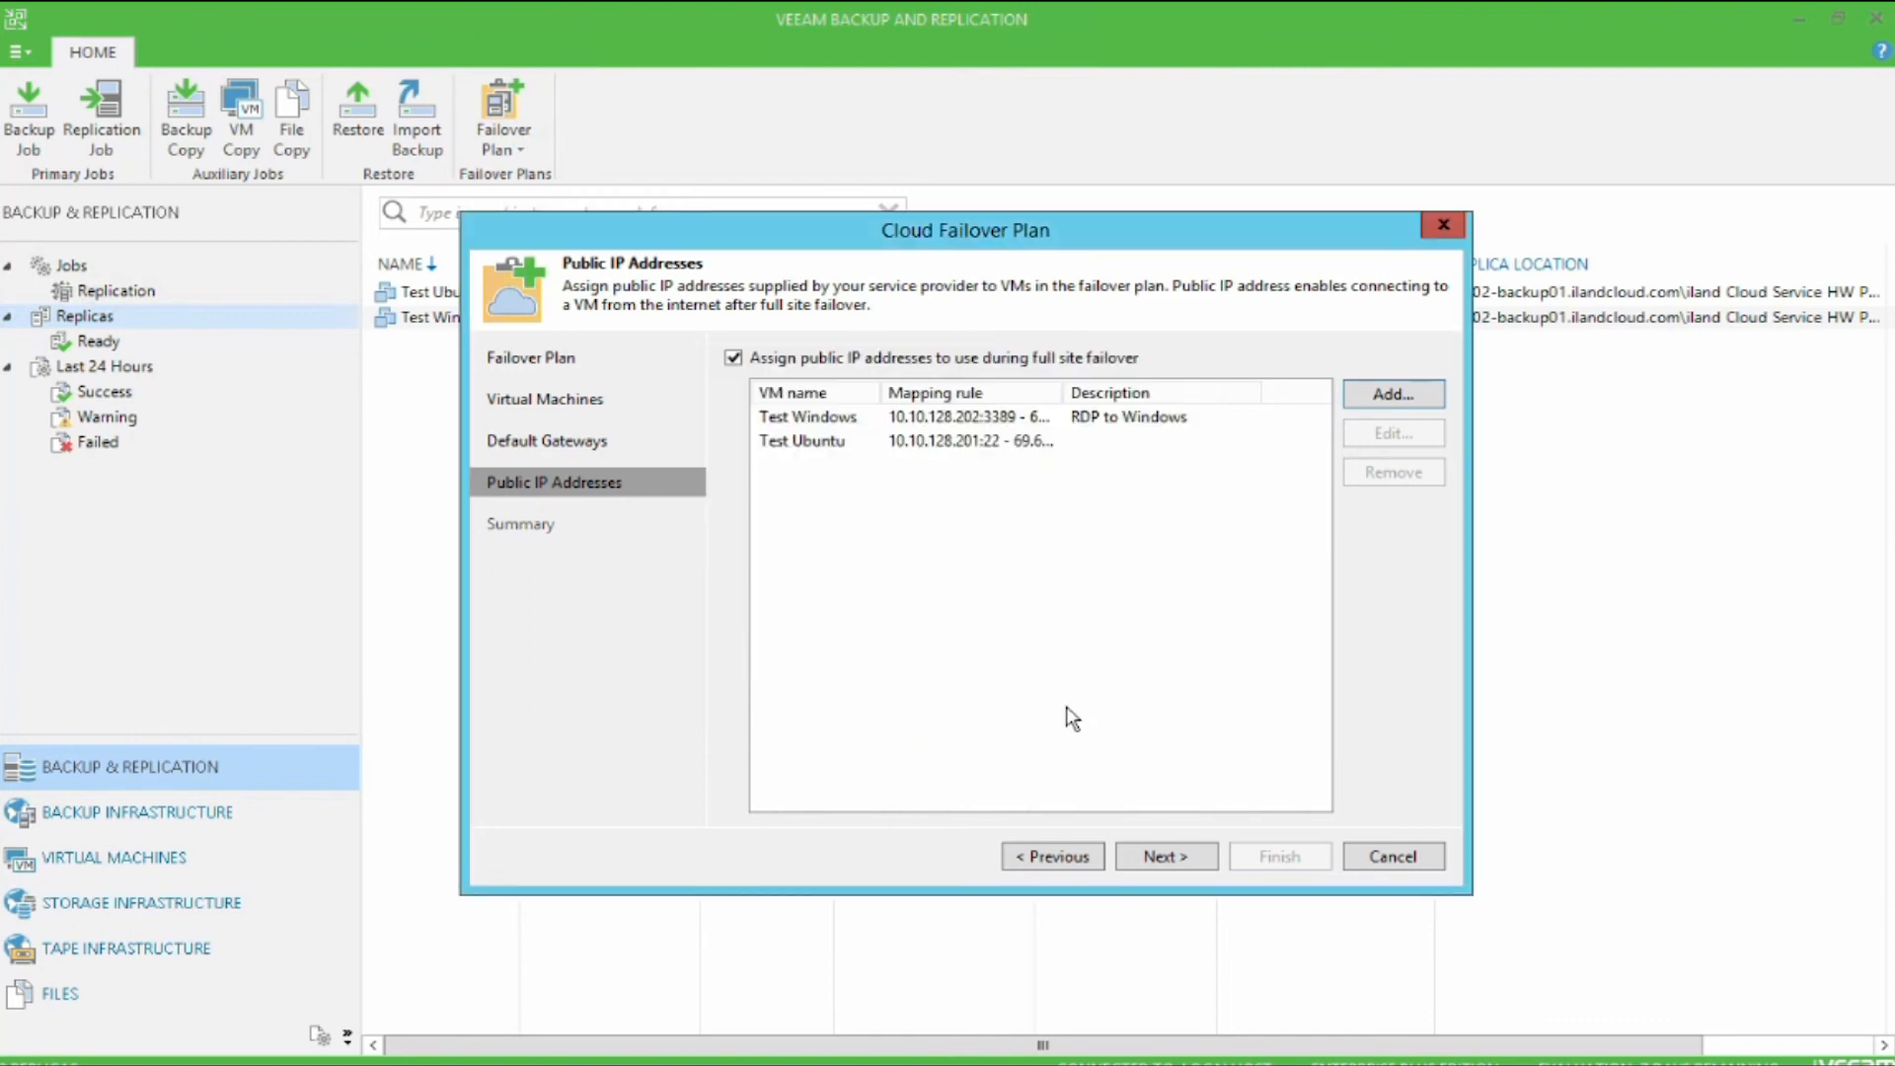
Step: Accept the public IP mapping rules and finish creating the Master Failover Plan
click(1194, 861)
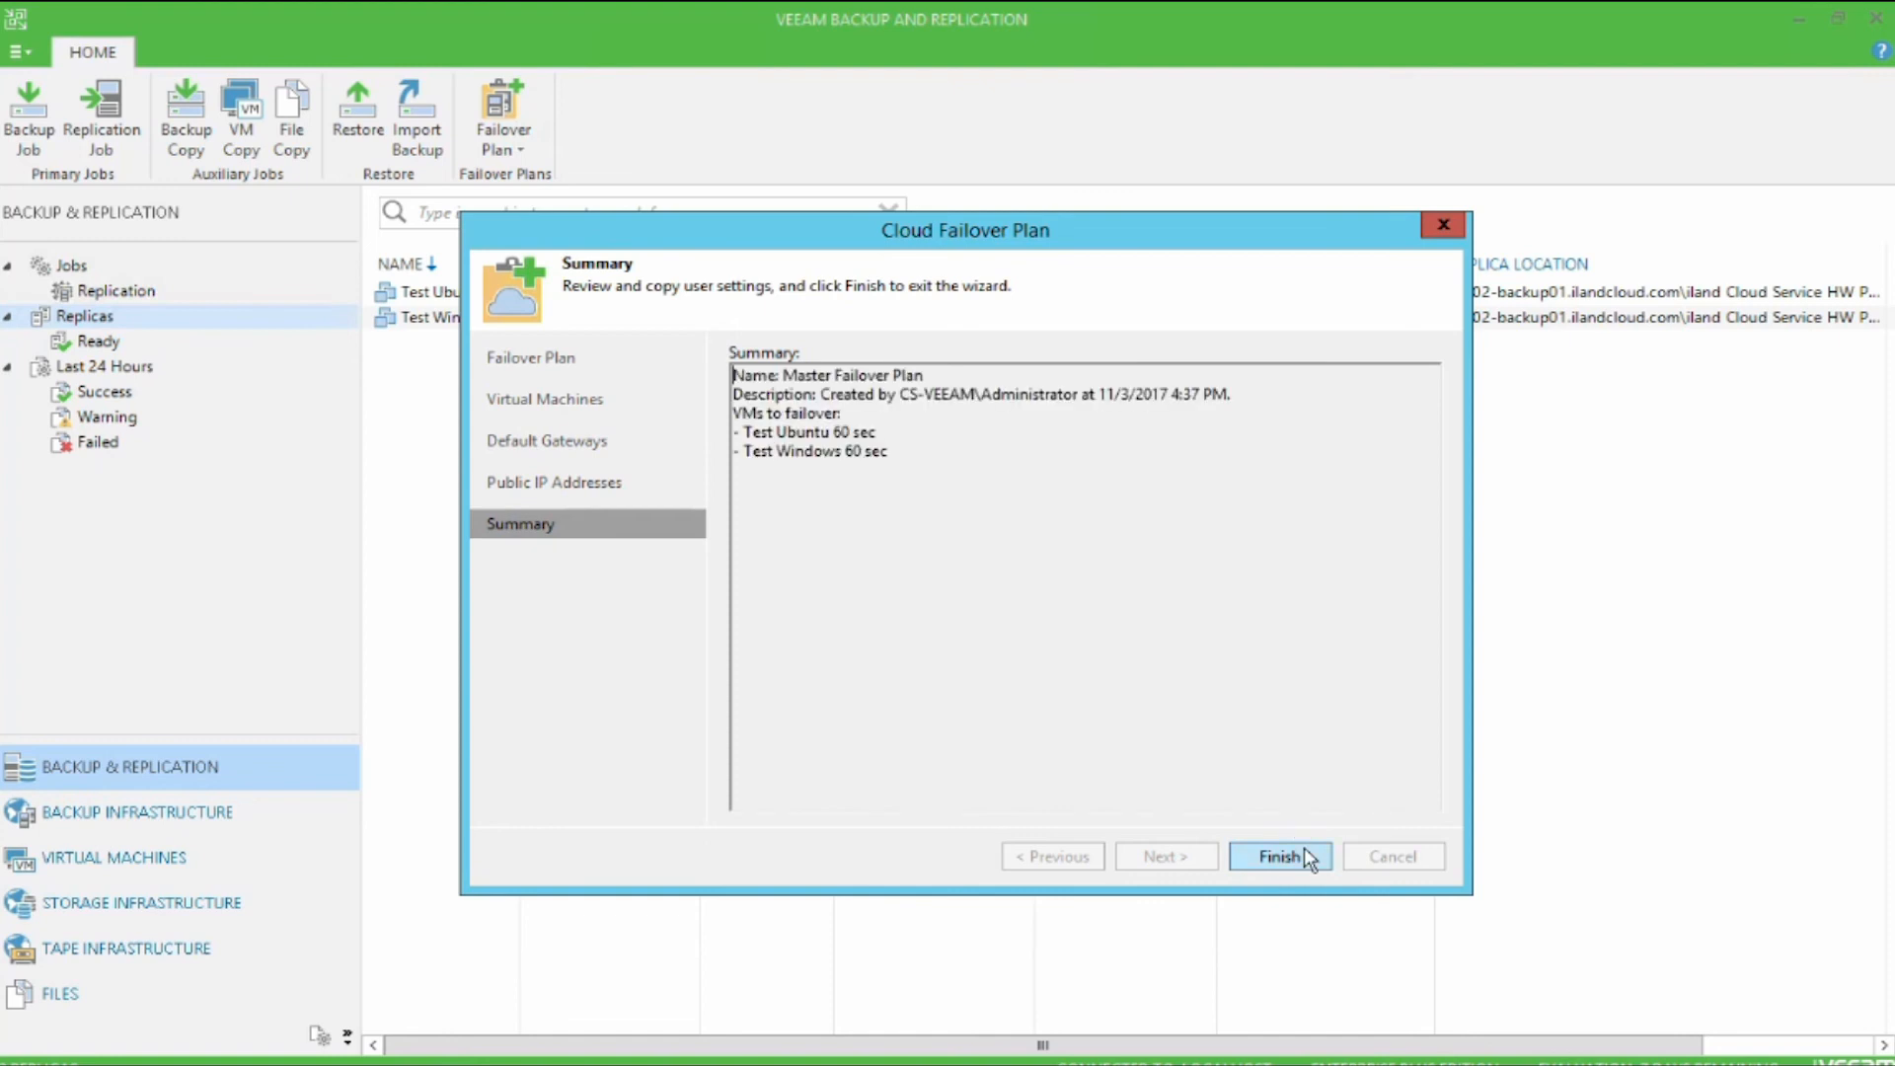
click(1305, 849)
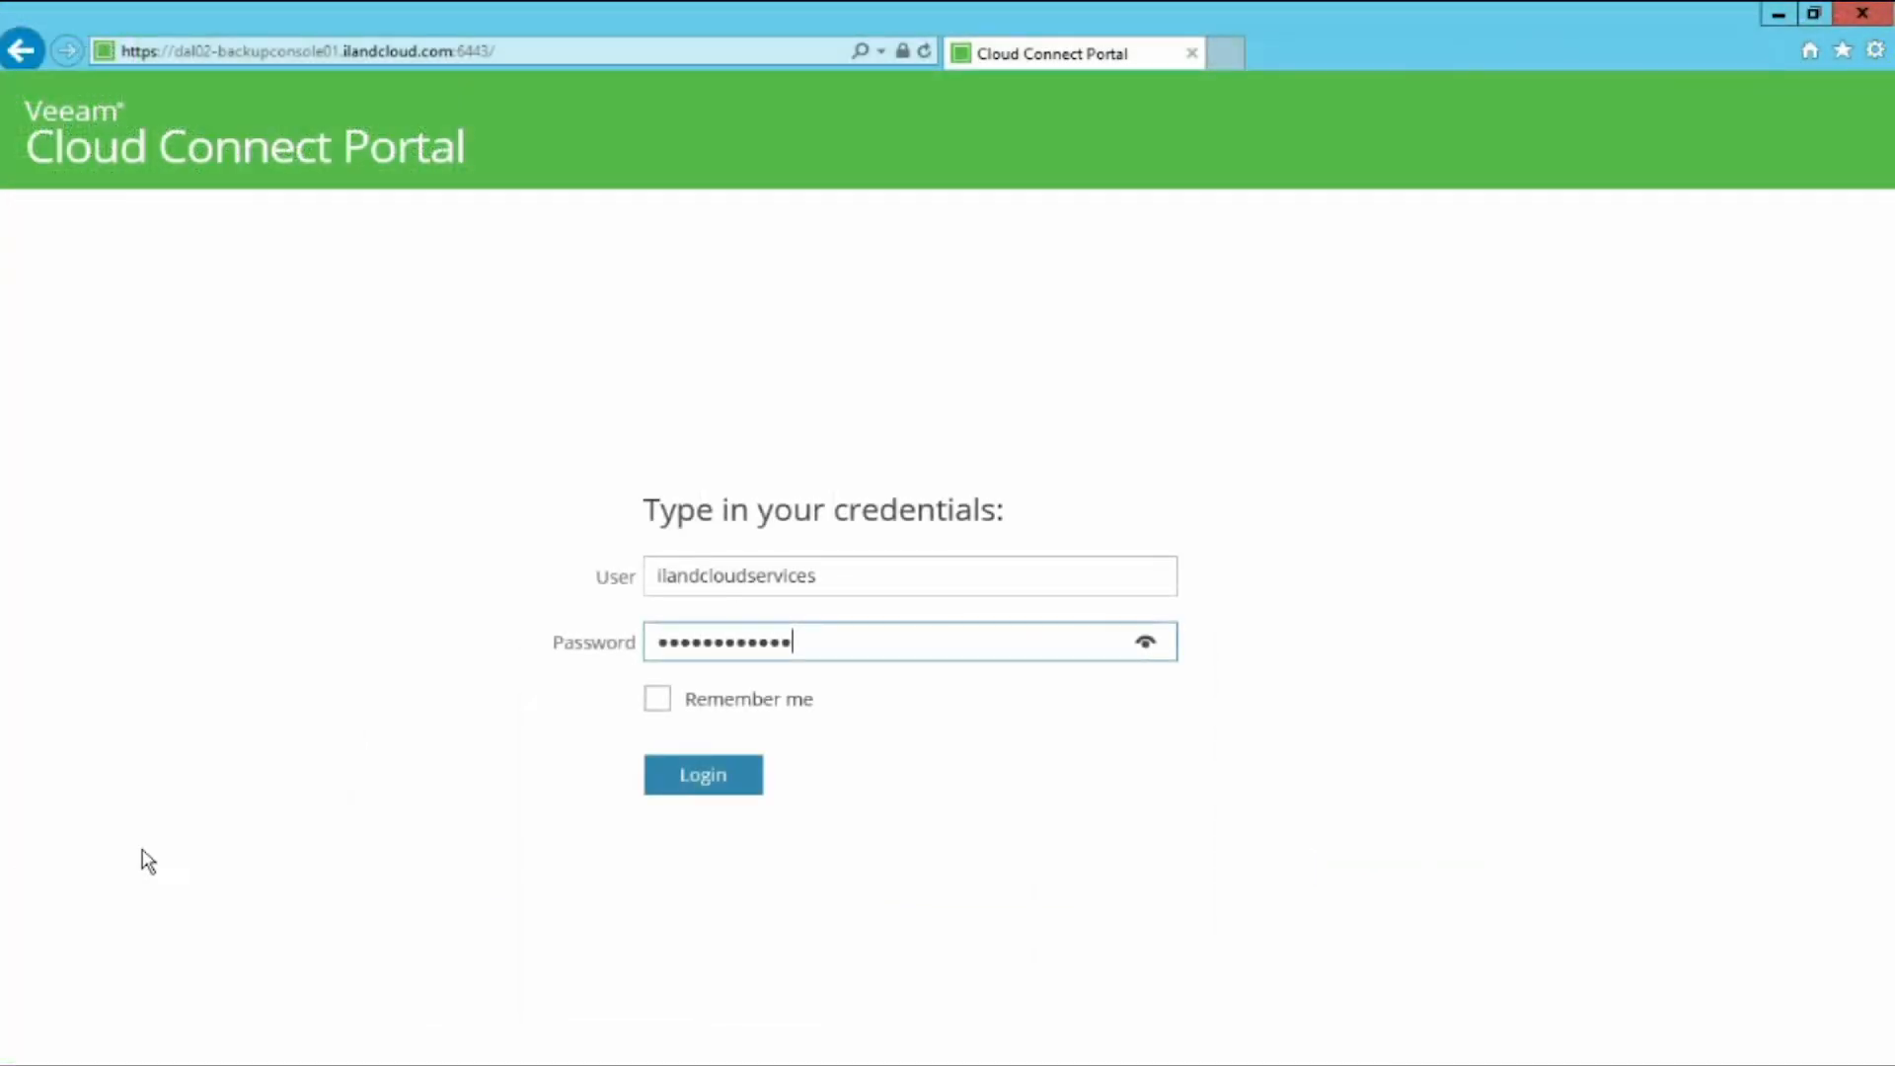
Step: Log in to the Veeam Cloud Connect Portal with the entered credentials and select the Master Failover Plan
click(747, 787)
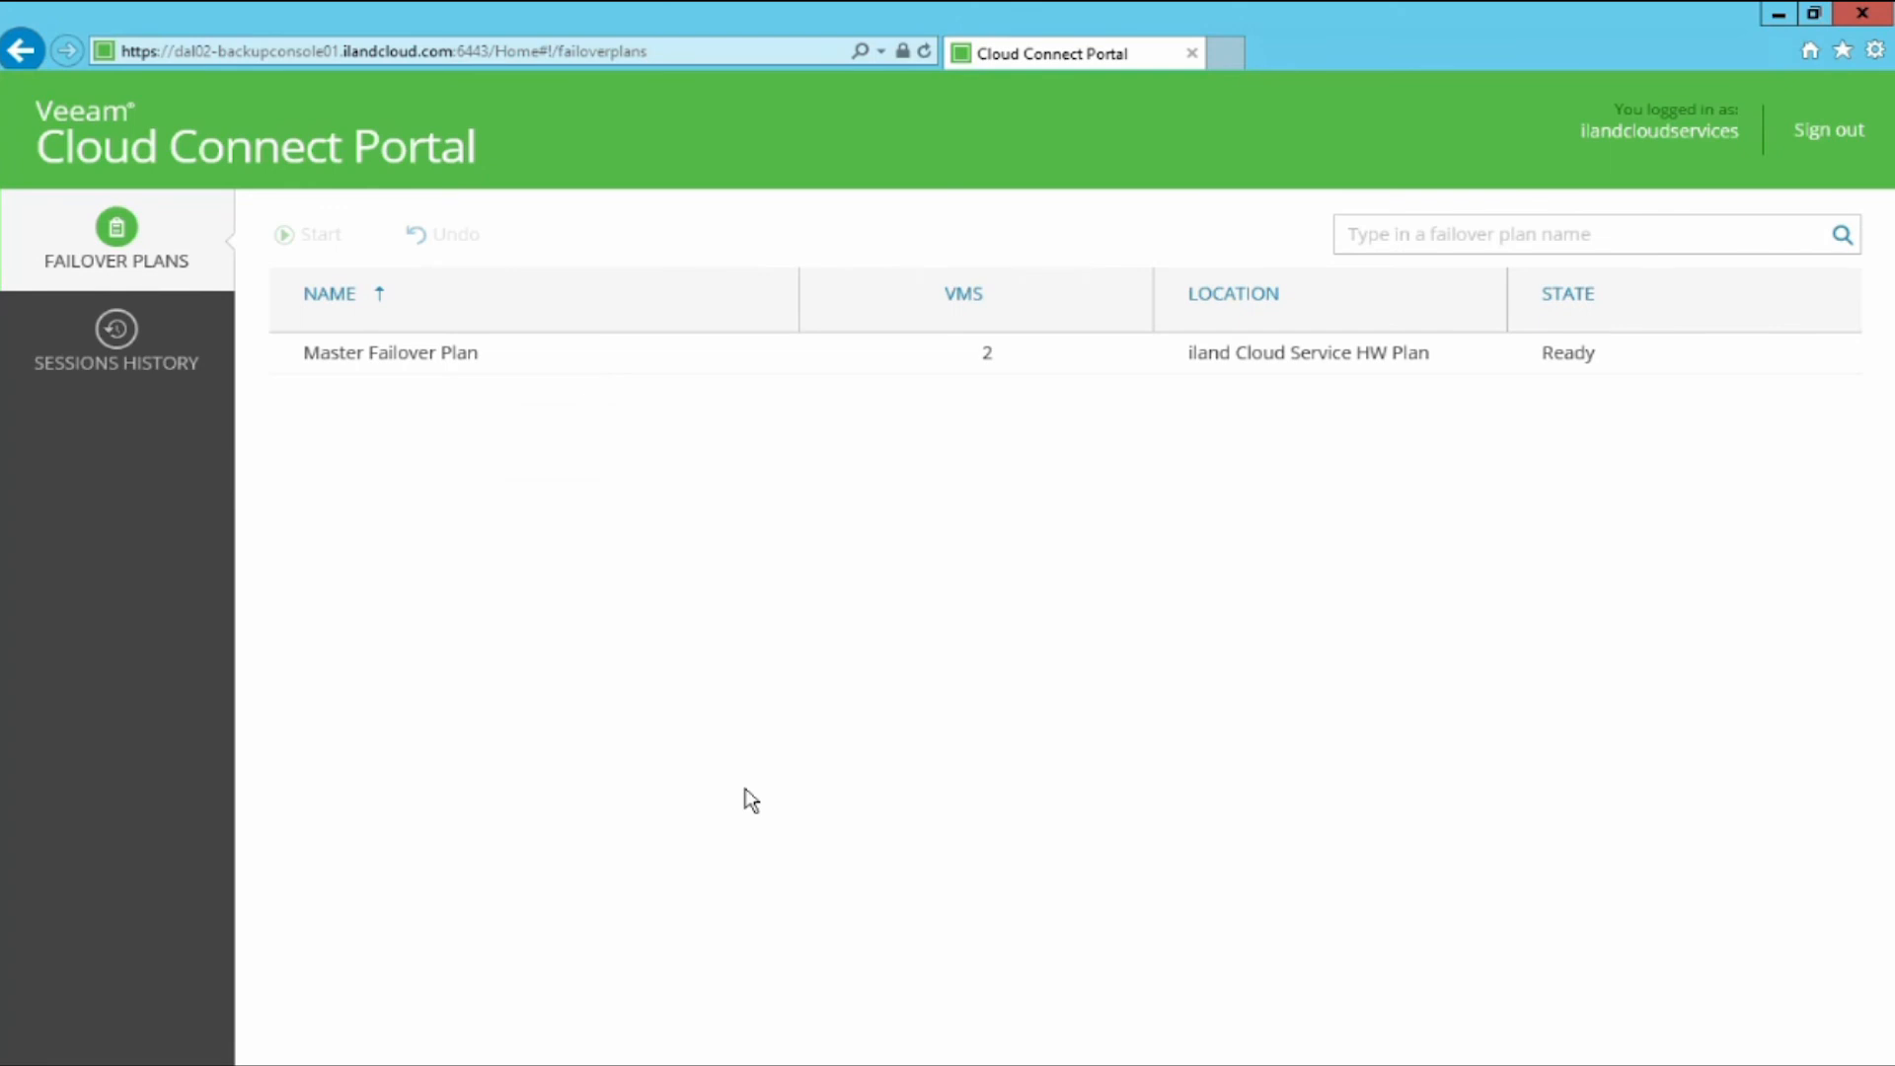
click(518, 358)
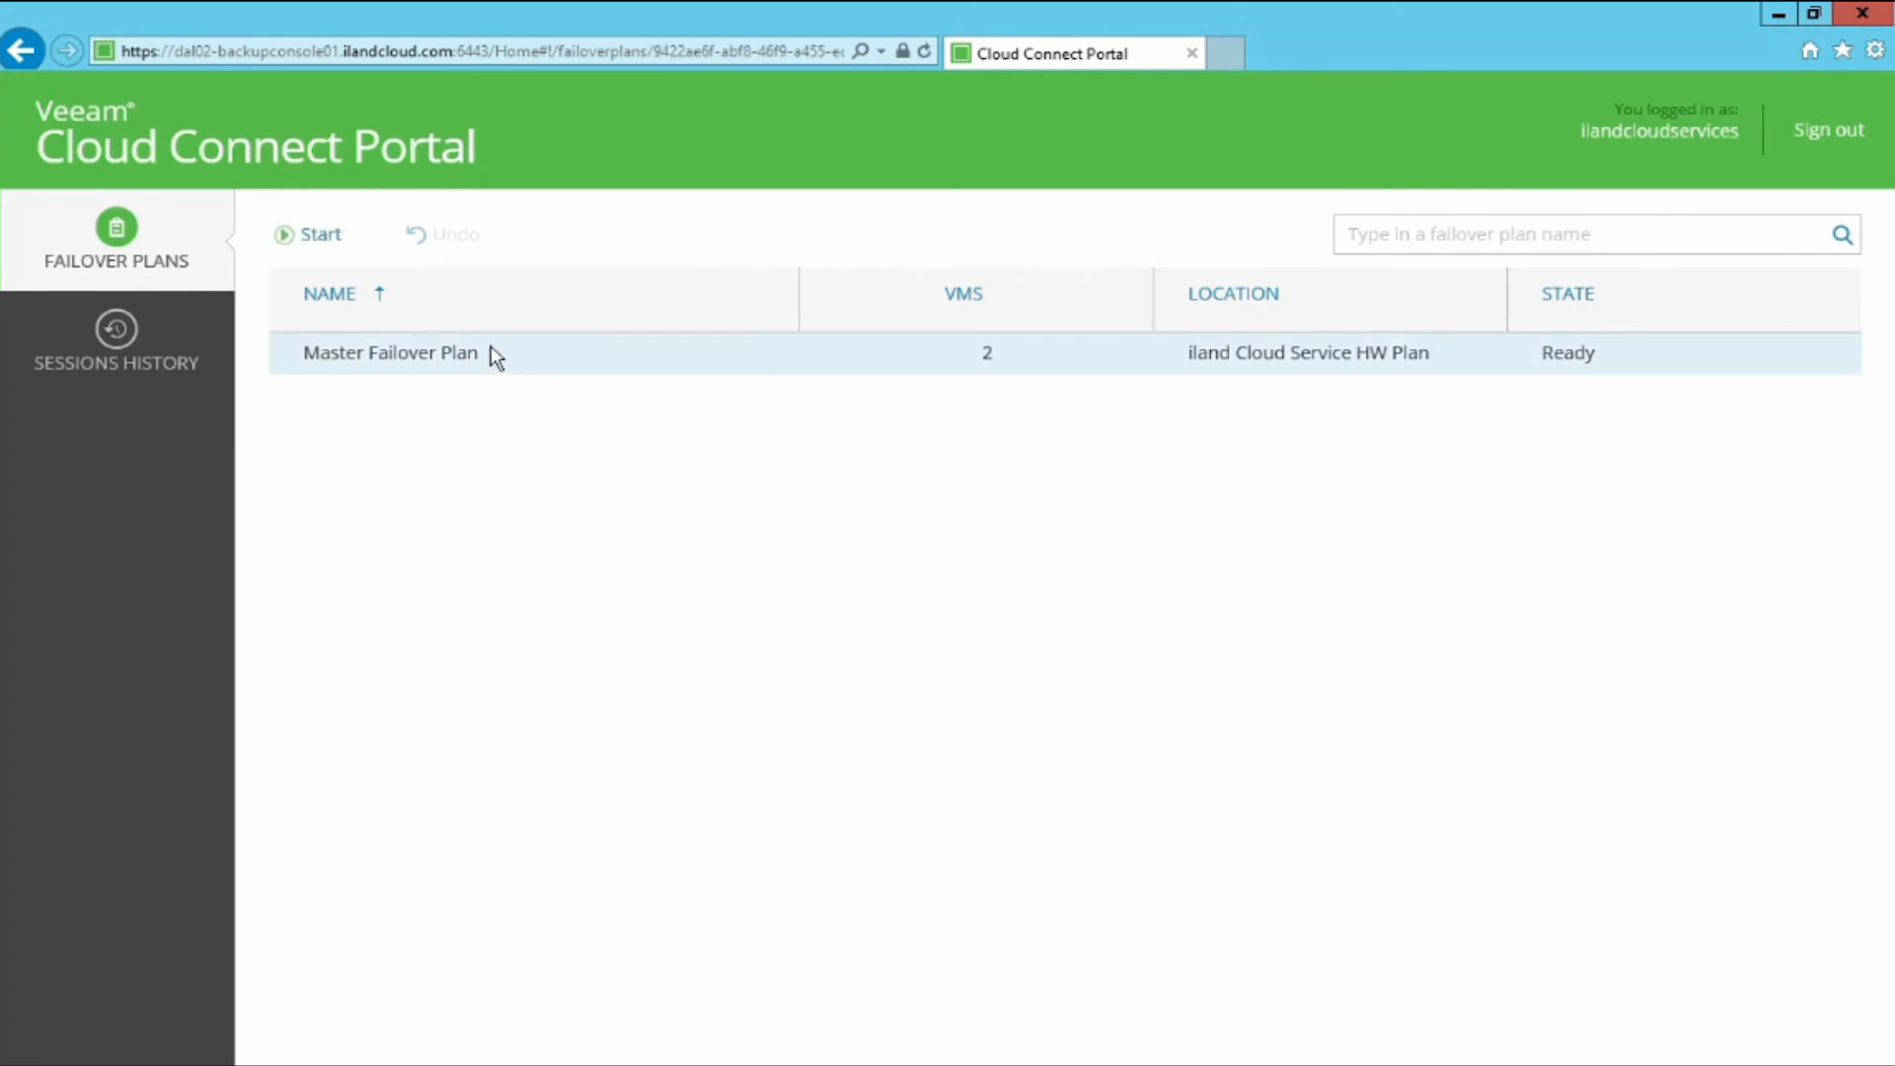